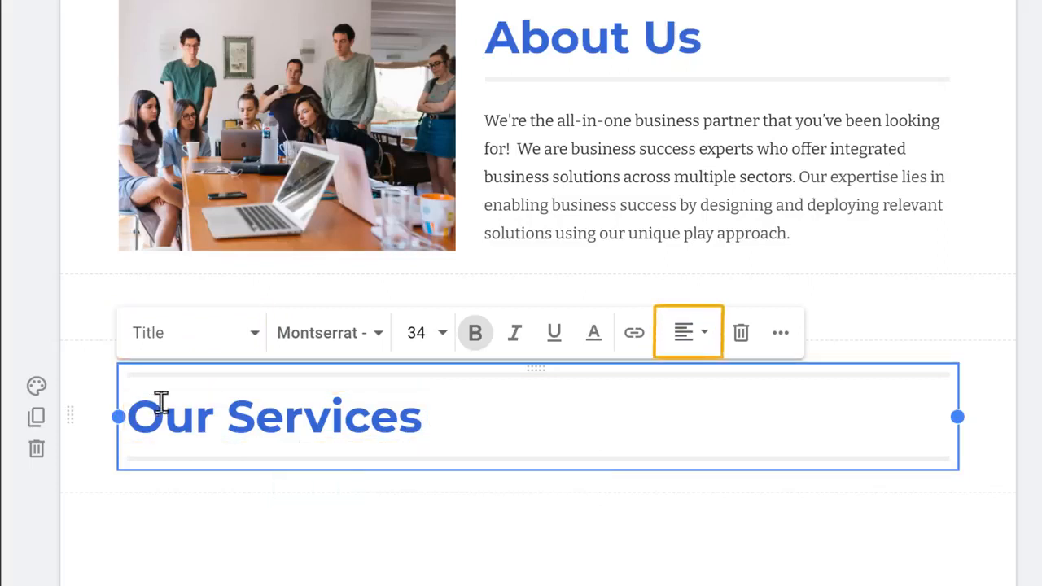
Step: Center-align the 'Our Services' heading text
{"action": "left_click", "coordinate": [688, 354]}
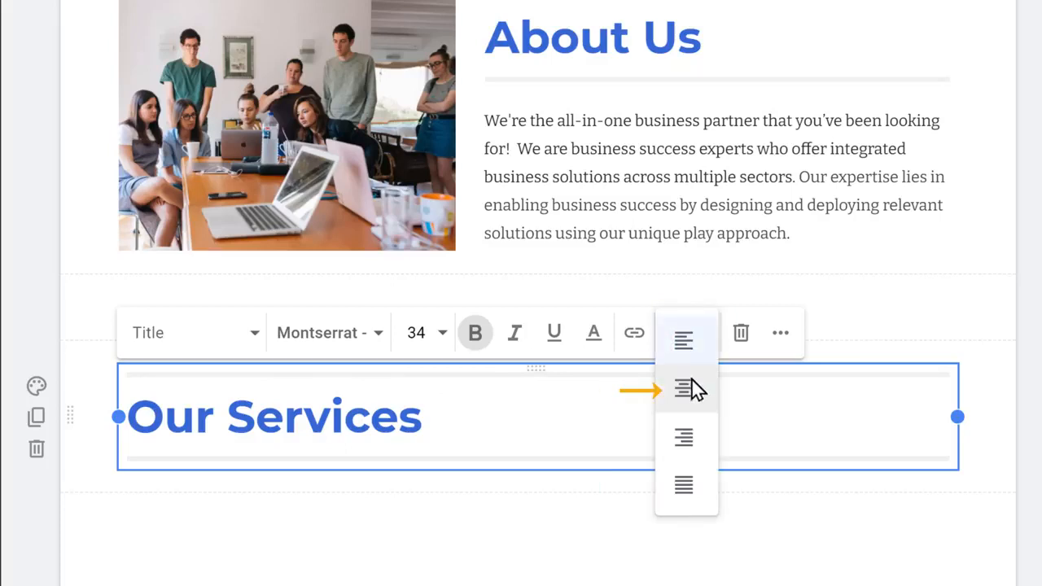
{"action": "left_click", "coordinate": [693, 405]}
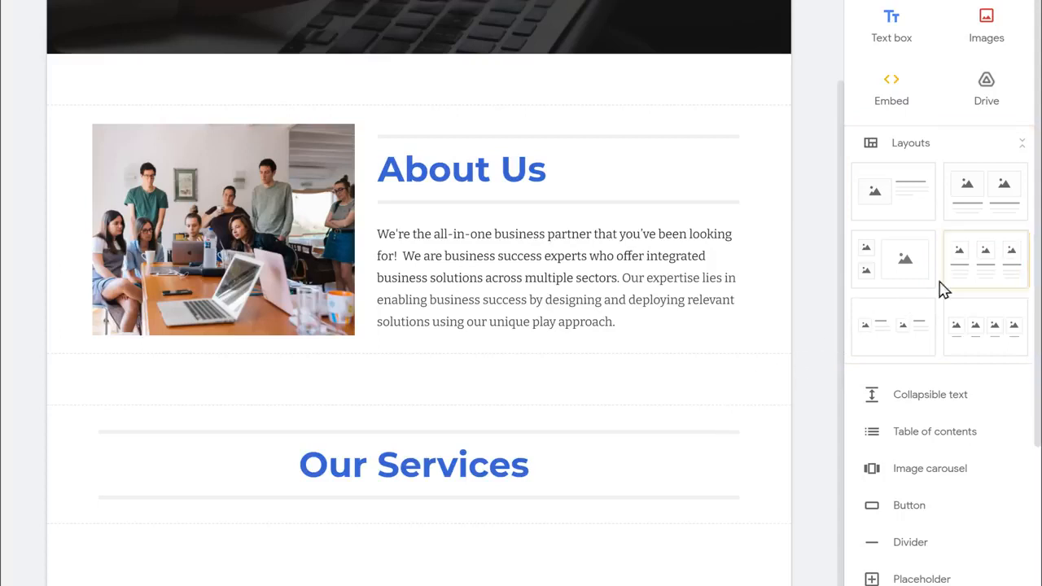
Step: Insert a three-column image-and-text layout, add a photo to the first column and title it 'Digital Marketing'
{"action": "left_click", "coordinate": [983, 265]}
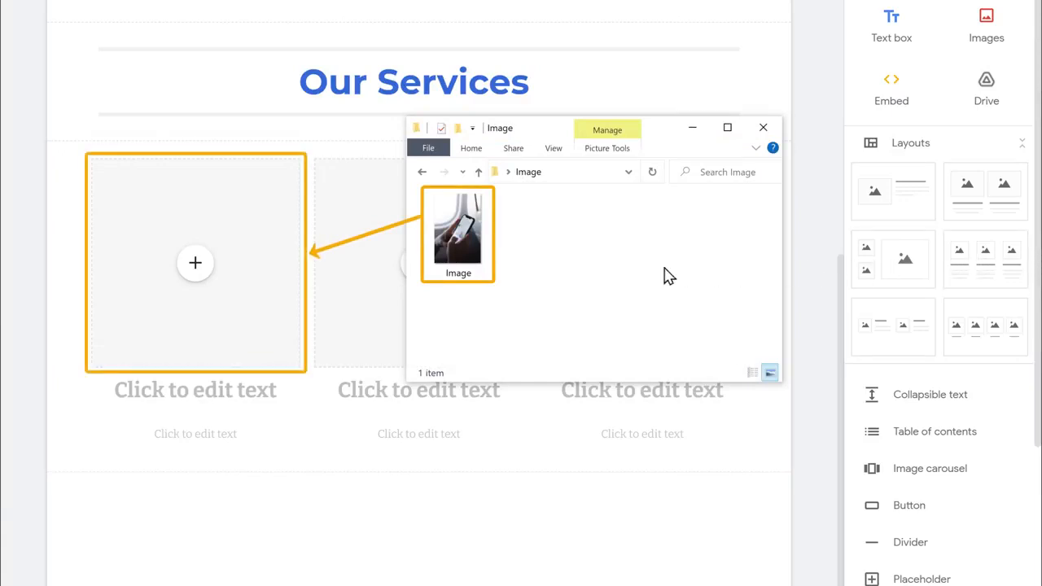
{"action": "left_click_drag", "start_coordinate": [481, 279], "coordinate": [186, 291]}
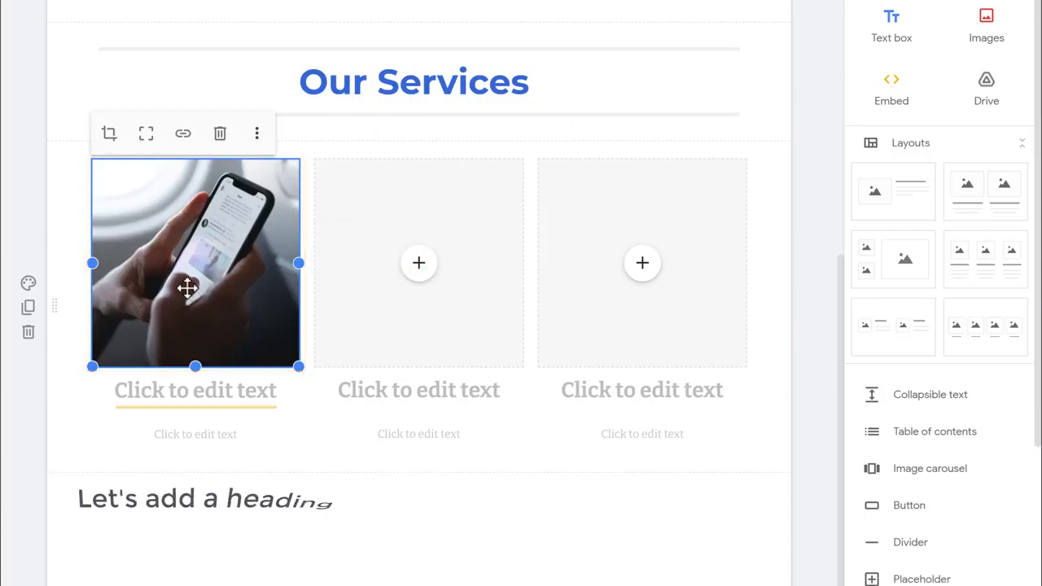
{"action": "left_click", "coordinate": [283, 394]}
{"action": "type", "text": "Digital Marketing"}
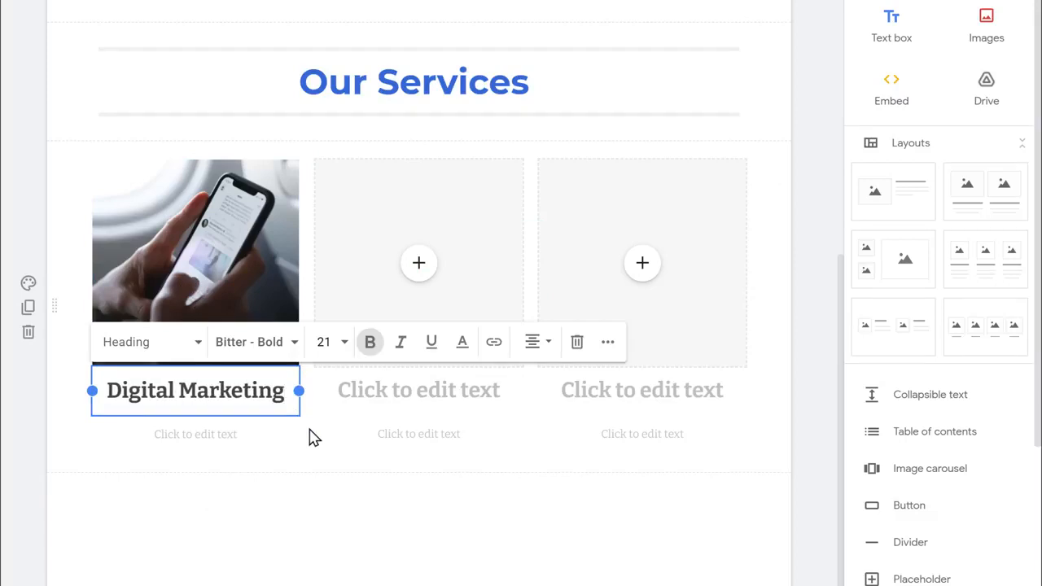
{"action": "left_click", "coordinate": [312, 438]}
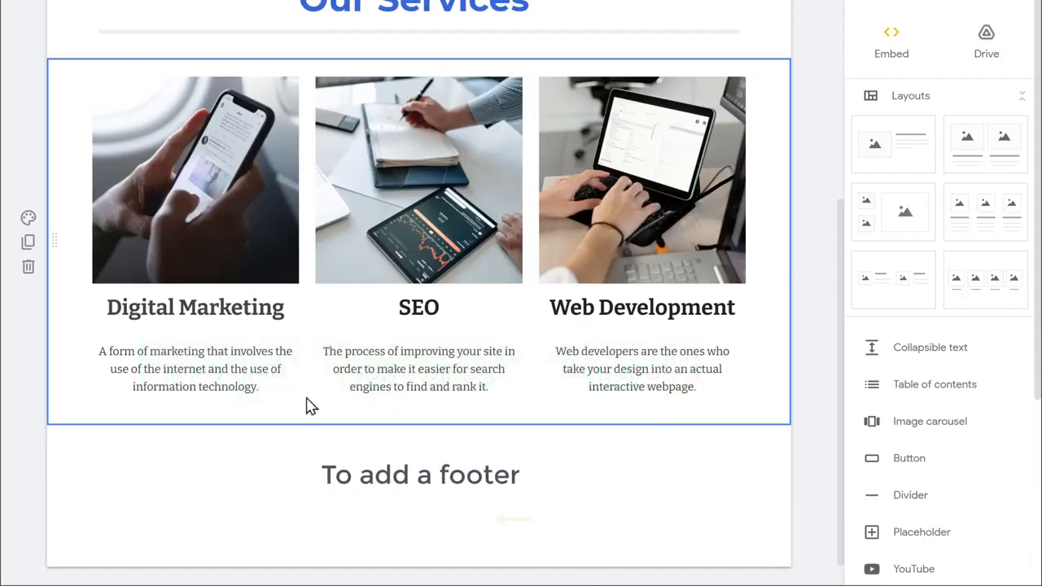
{"action": "mouse_move", "coordinate": [379, 512]}
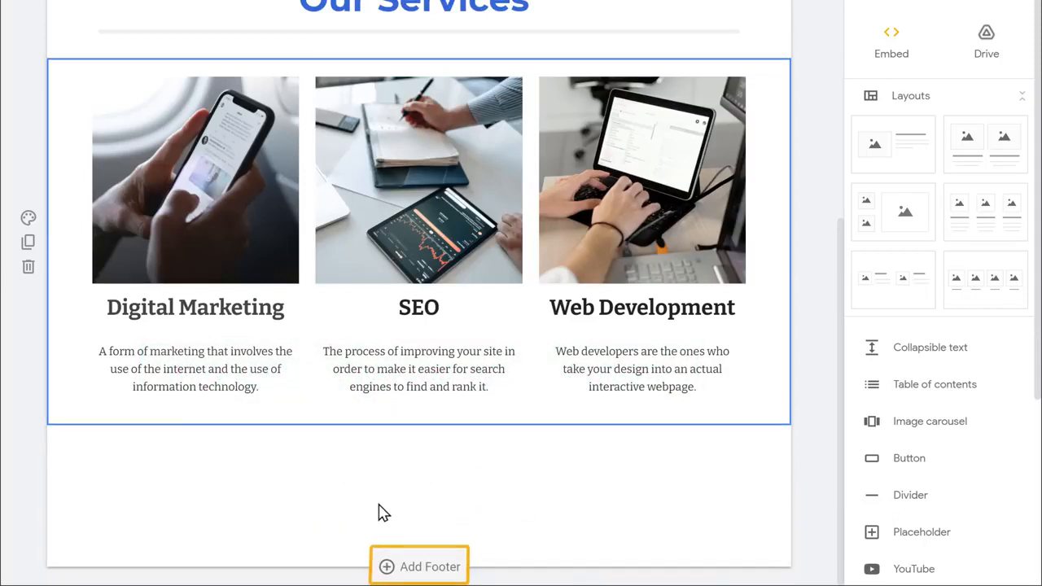
Step: Add a footer reading 'Copyright © GrowthFinds' and center-align it
{"action": "left_click", "coordinate": [418, 565]}
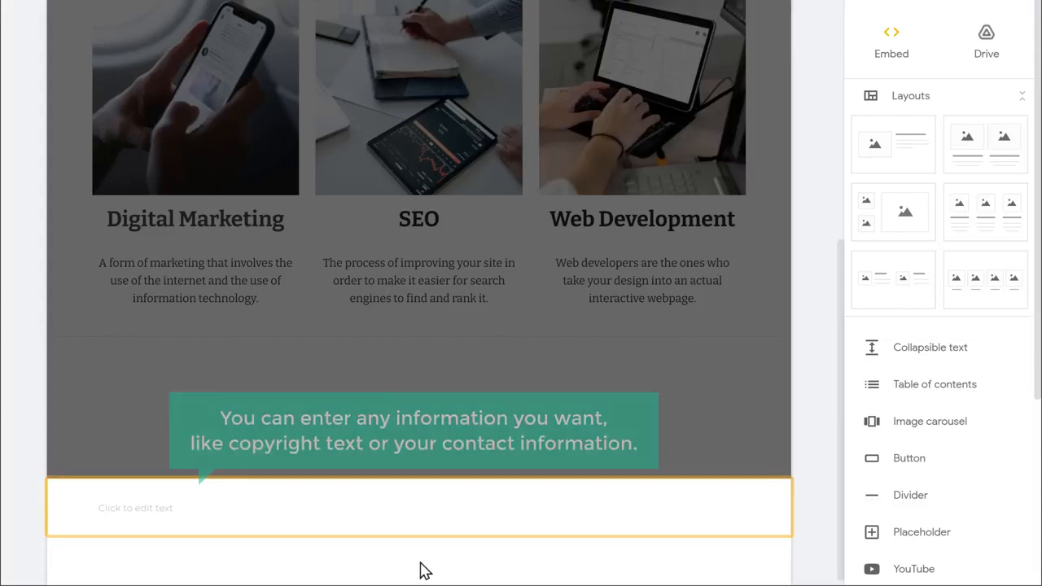
{"action": "left_click", "coordinate": [213, 509]}
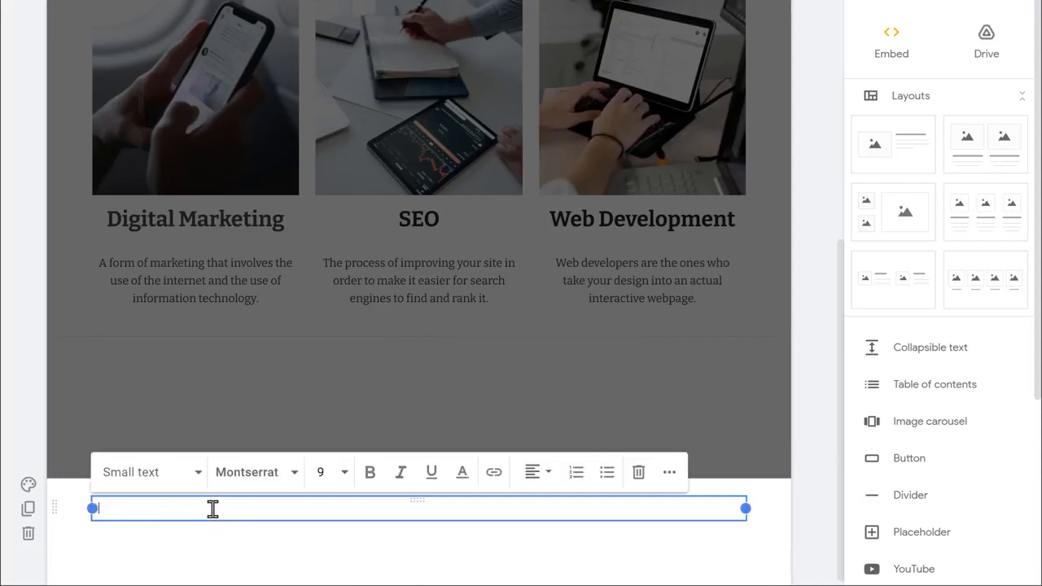
{"action": "type", "text": "c"}
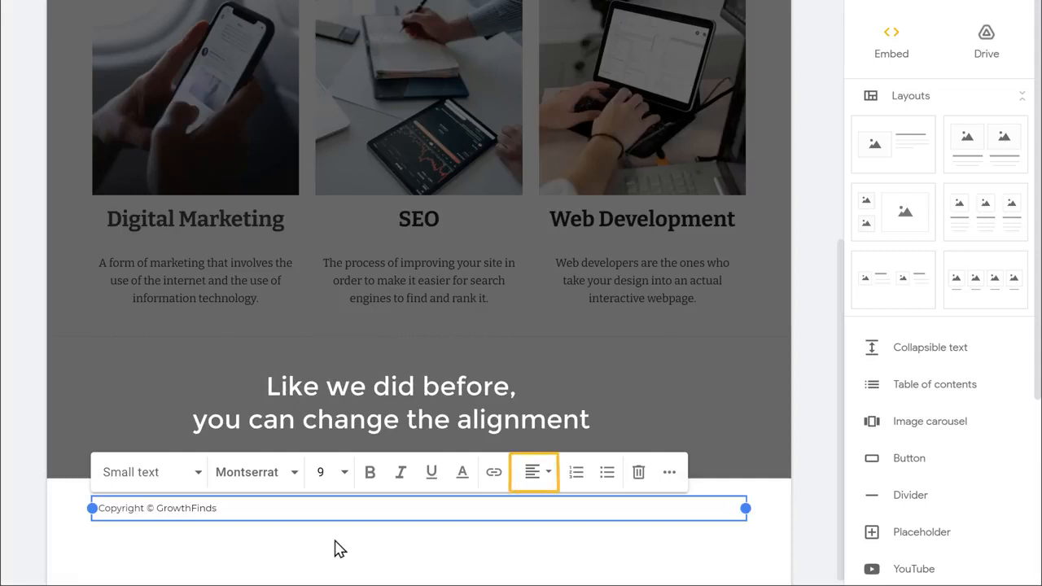
{"action": "left_click", "coordinate": [535, 487]}
{"action": "left_click", "coordinate": [533, 517]}
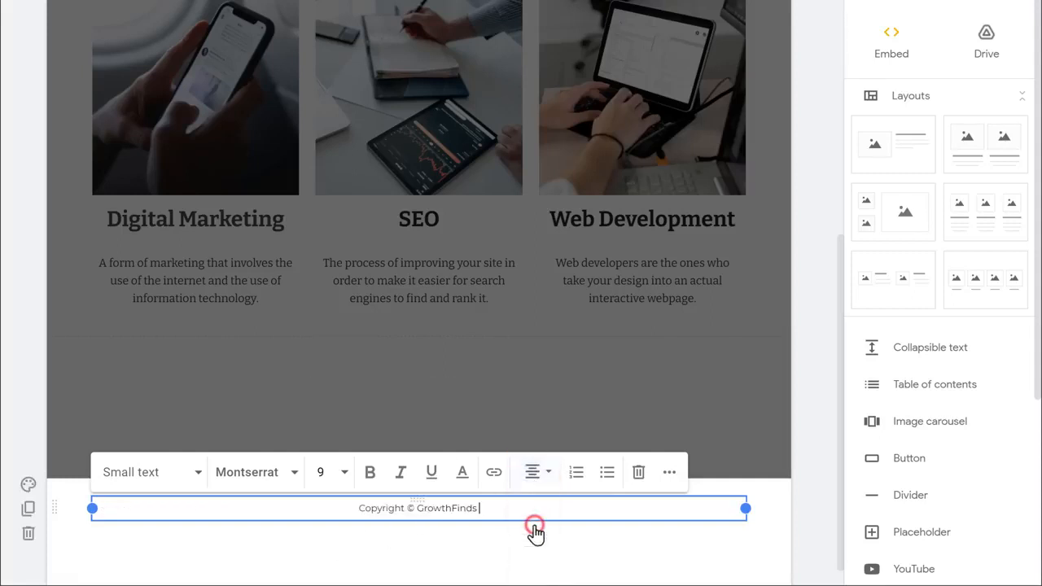
Step: Give the footer section the dark Emphasis 2 background colour
{"action": "left_click", "coordinate": [535, 531]}
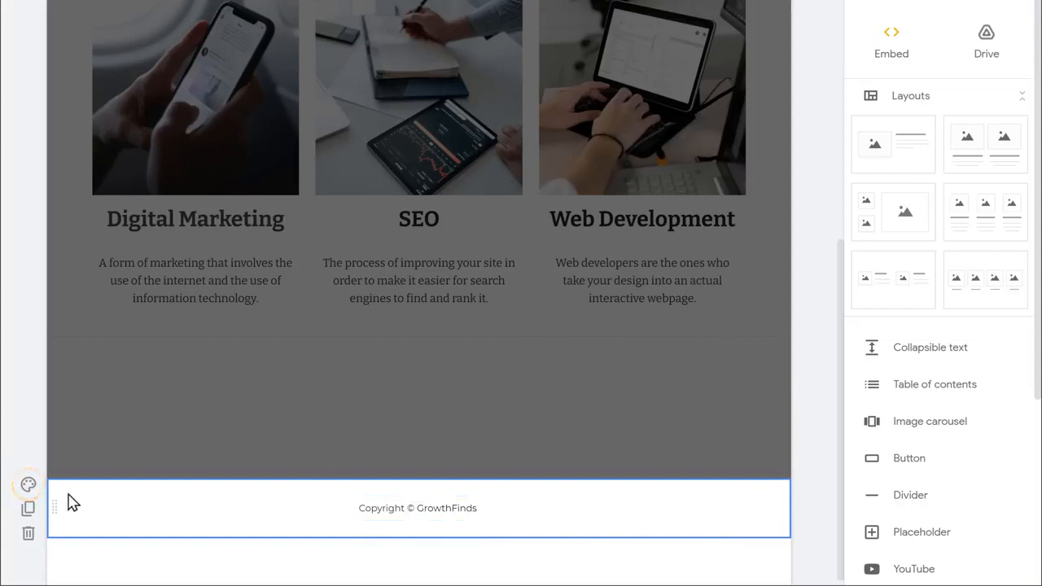
{"action": "left_click", "coordinate": [27, 491]}
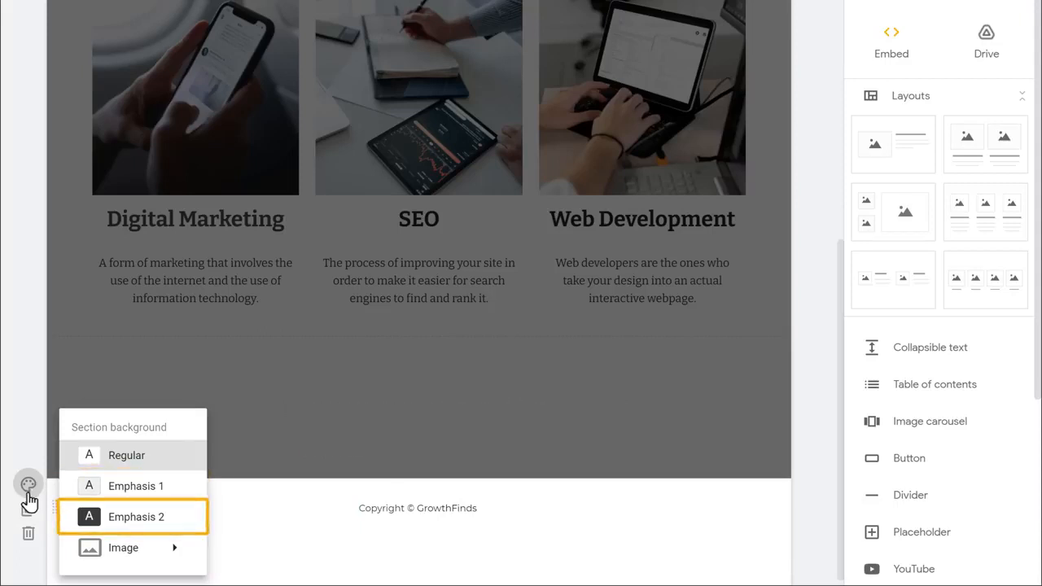
{"action": "left_click", "coordinate": [128, 528]}
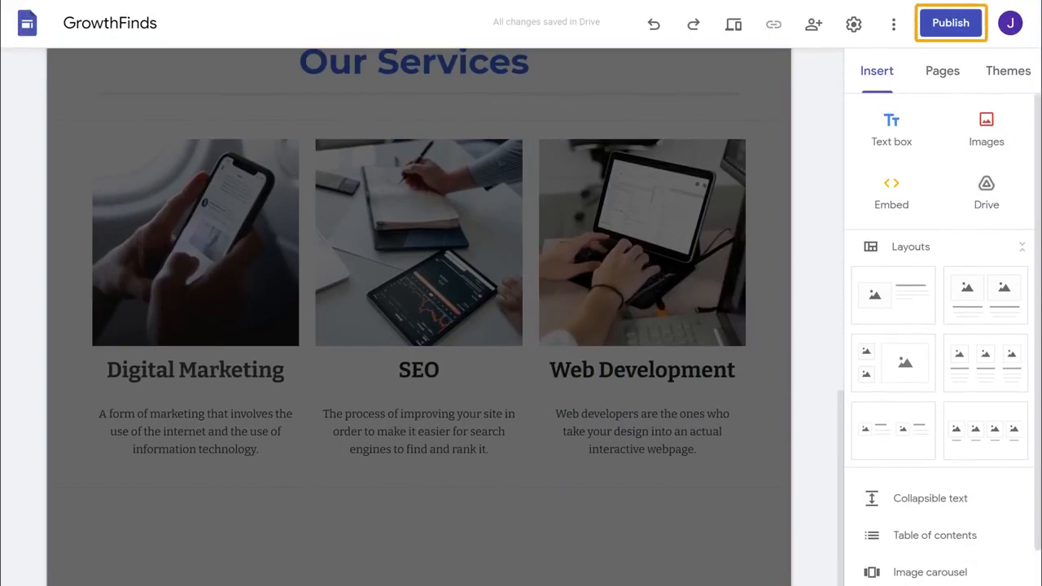
Step: Publish the site under the web address 'growthfinds' and open the live published version
{"action": "left_click", "coordinate": [947, 28]}
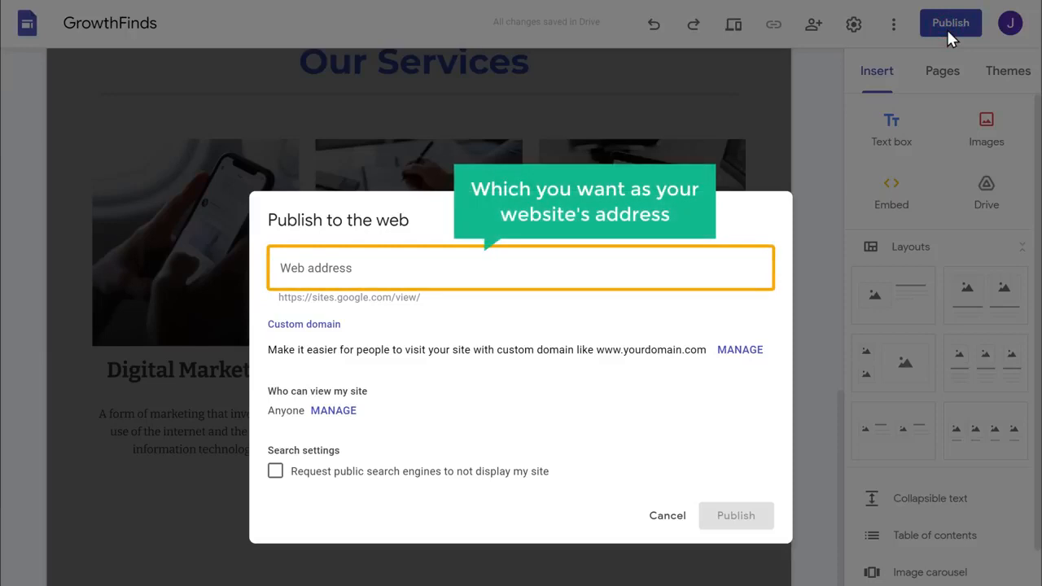
{"action": "left_click", "coordinate": [371, 270]}
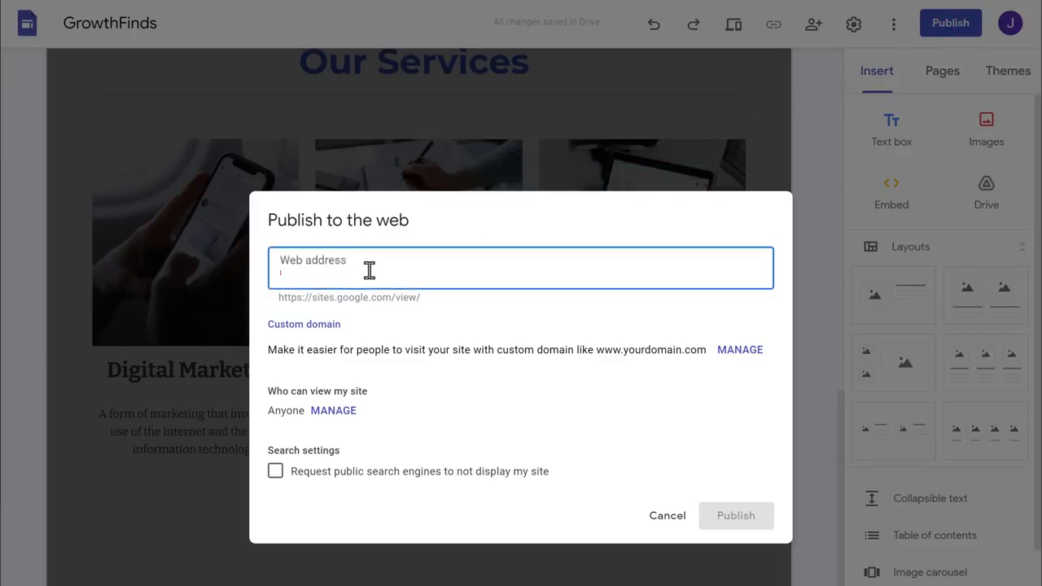
{"action": "type", "text": "growthfinds"}
{"action": "left_click", "coordinate": [498, 318]}
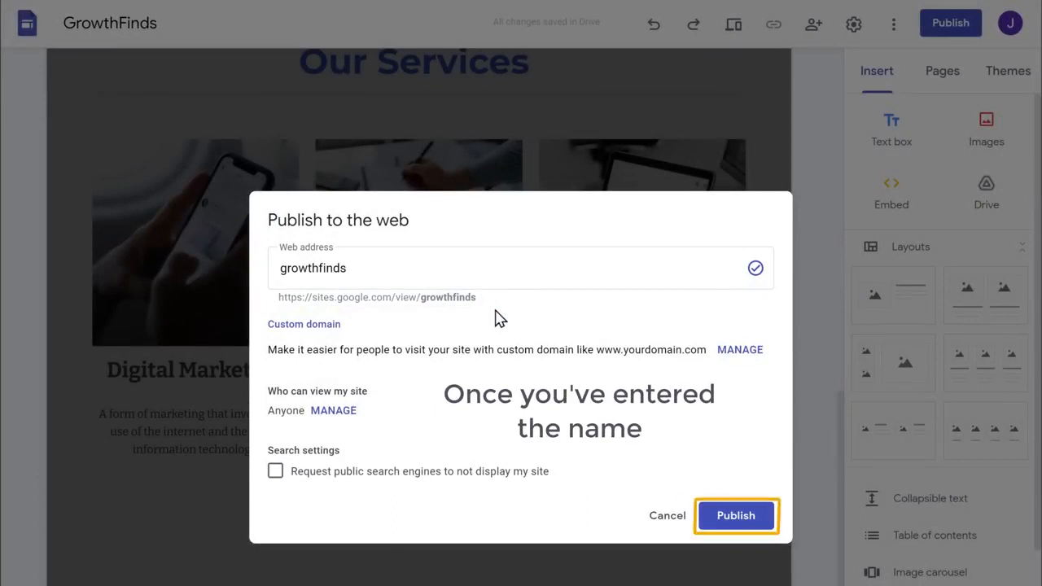
{"action": "left_click", "coordinate": [736, 521]}
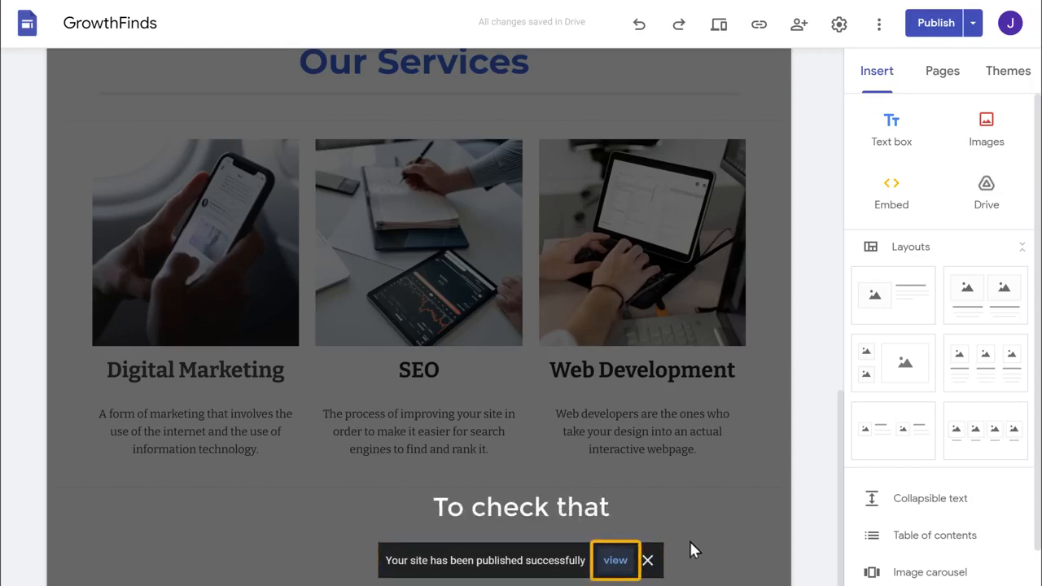
{"action": "left_click", "coordinate": [615, 561]}
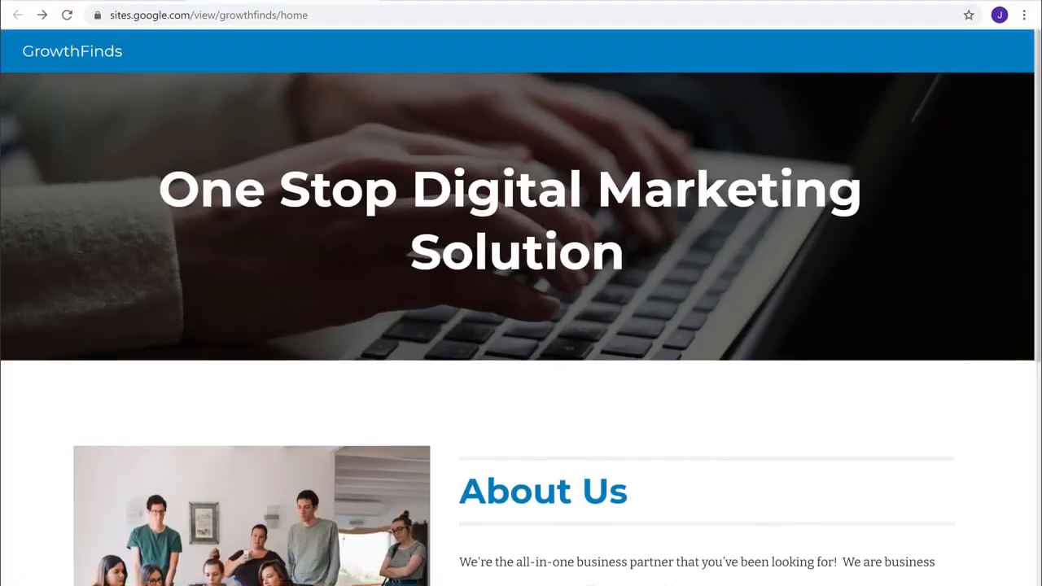
Step: Scroll through the live GrowthFinds site, then go back to the Sites editor tab
{"action": "scroll", "coordinate": [521, 325], "scroll_direction": "down", "scroll_amount": 4}
{"action": "scroll", "coordinate": [521, 326], "scroll_direction": "down", "scroll_amount": 7}
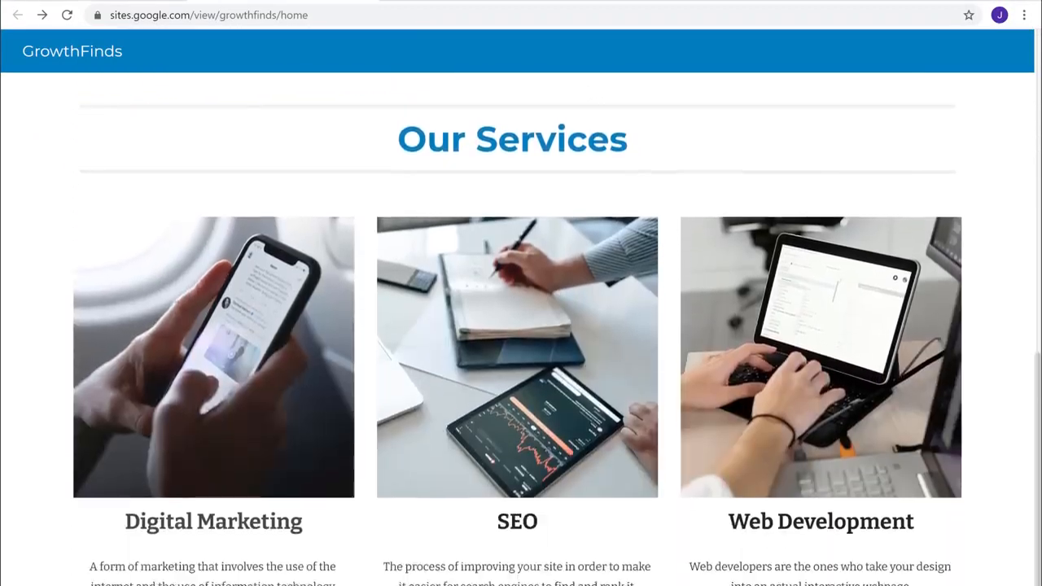
{"action": "scroll", "coordinate": [521, 326], "scroll_direction": "up", "scroll_amount": 12}
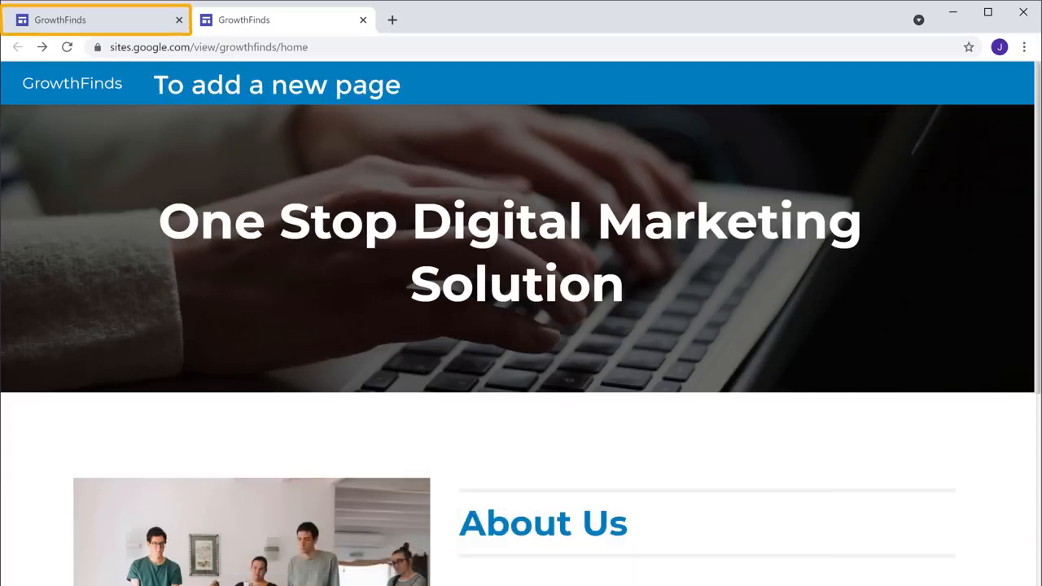
{"action": "left_click", "coordinate": [89, 32]}
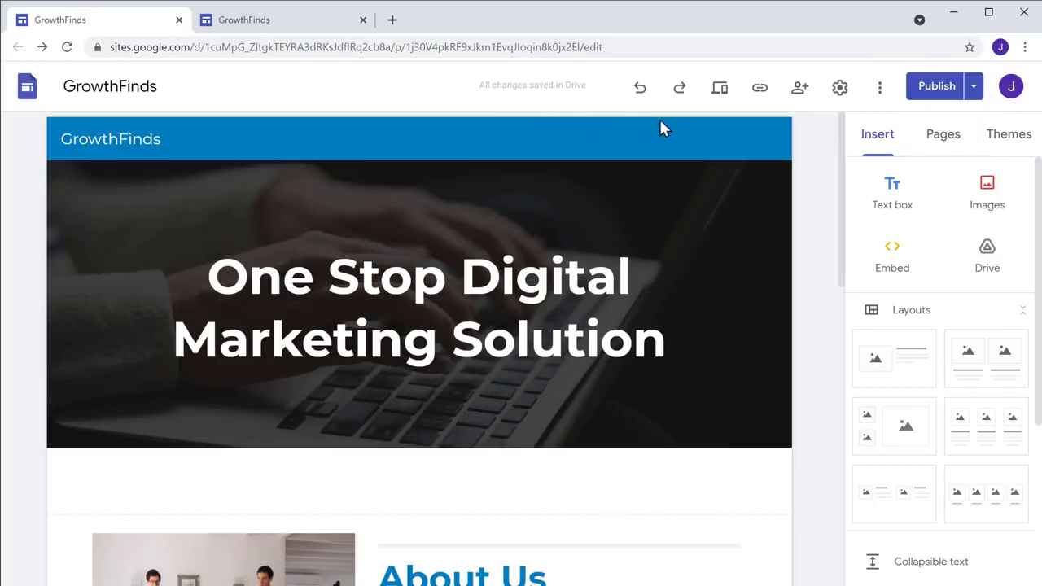
Step: Create a new site page named 'Contact Us' alongside Home
{"action": "left_click", "coordinate": [942, 153]}
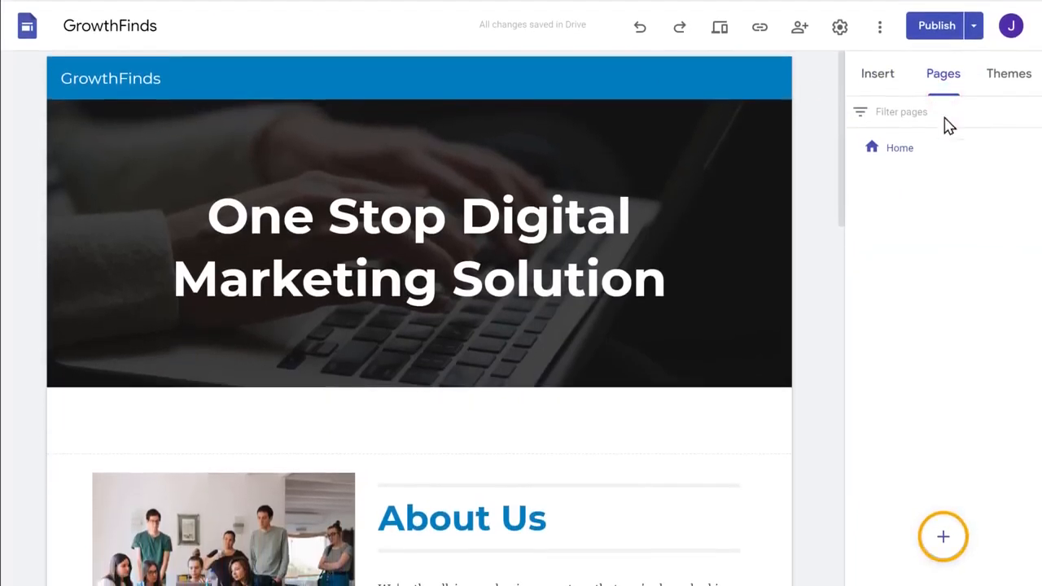
{"action": "left_click", "coordinate": [943, 538]}
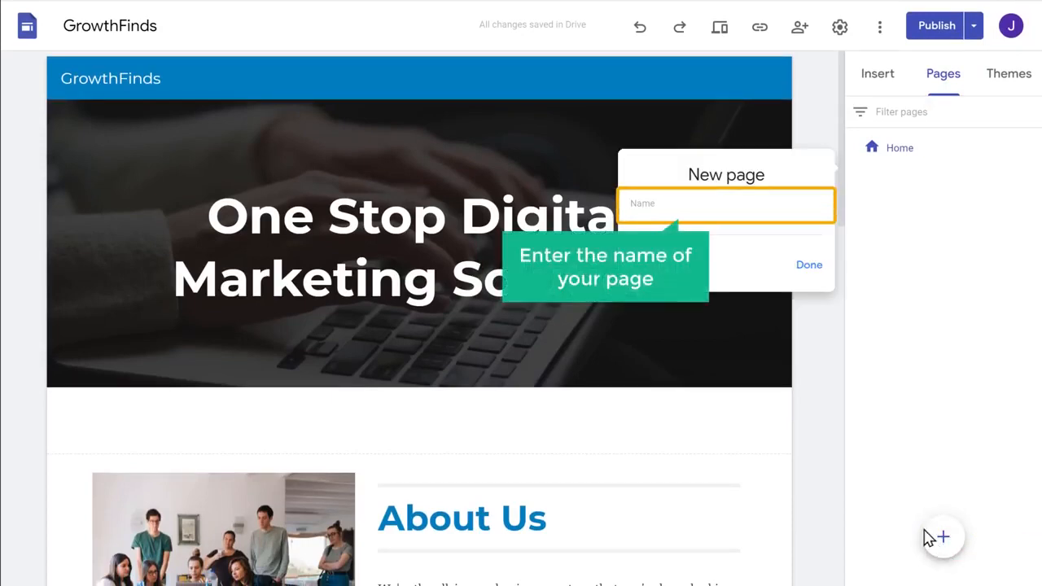
{"action": "left_click", "coordinate": [690, 220]}
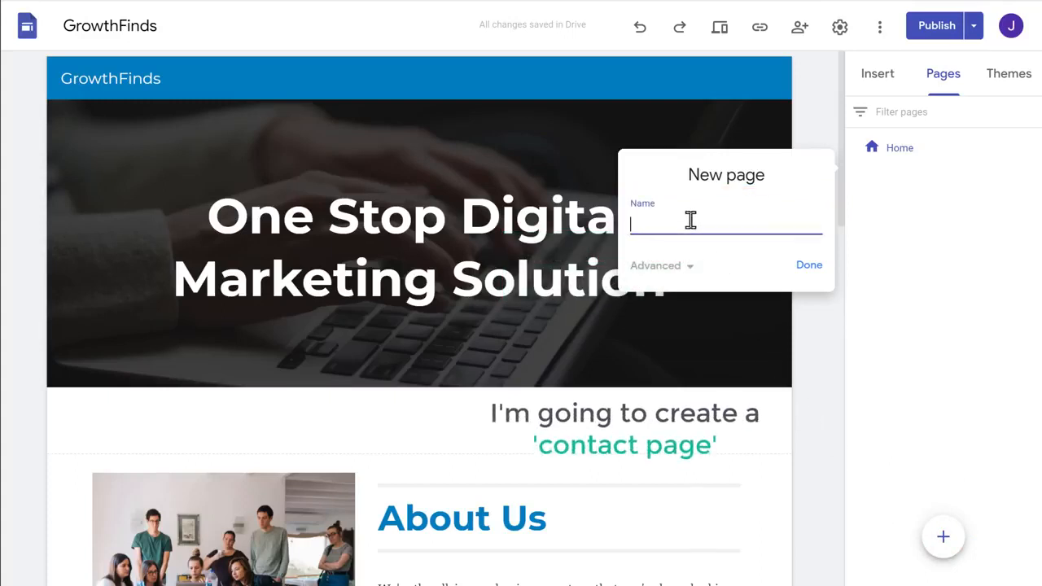
{"action": "type", "text": "Contact Us"}
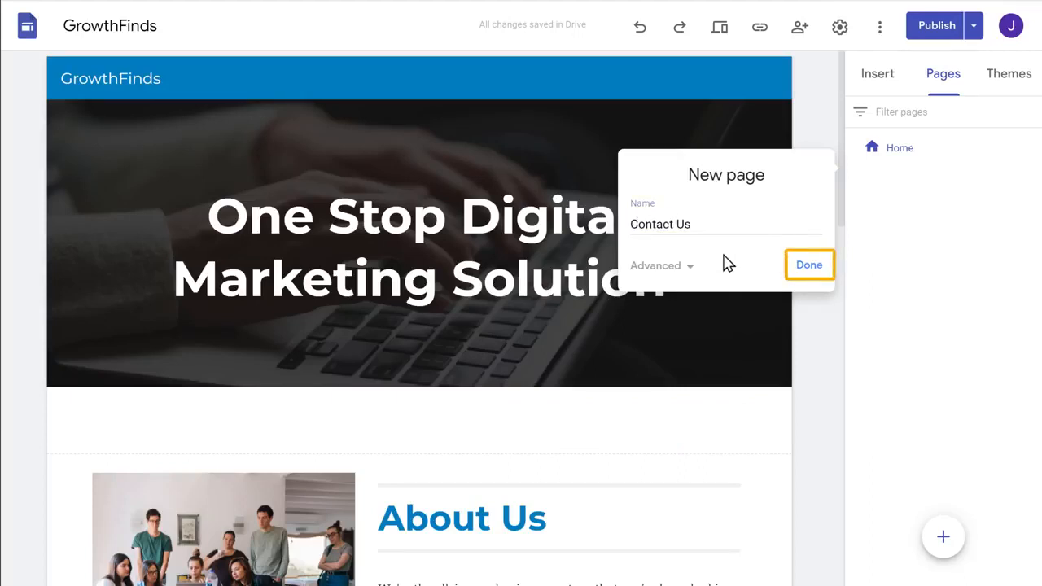
{"action": "left_click", "coordinate": [808, 268]}
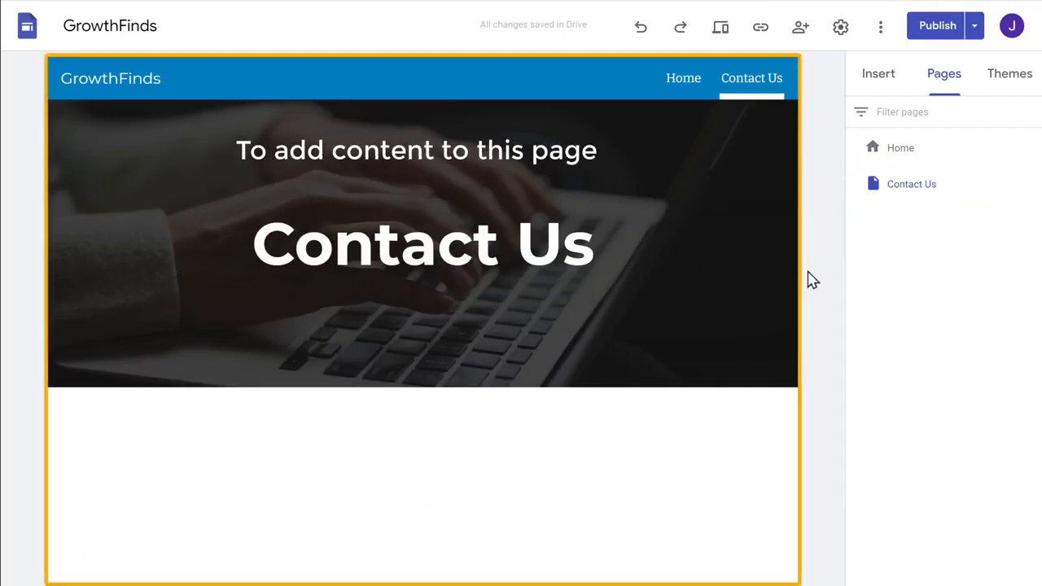
{"action": "left_click", "coordinate": [877, 92]}
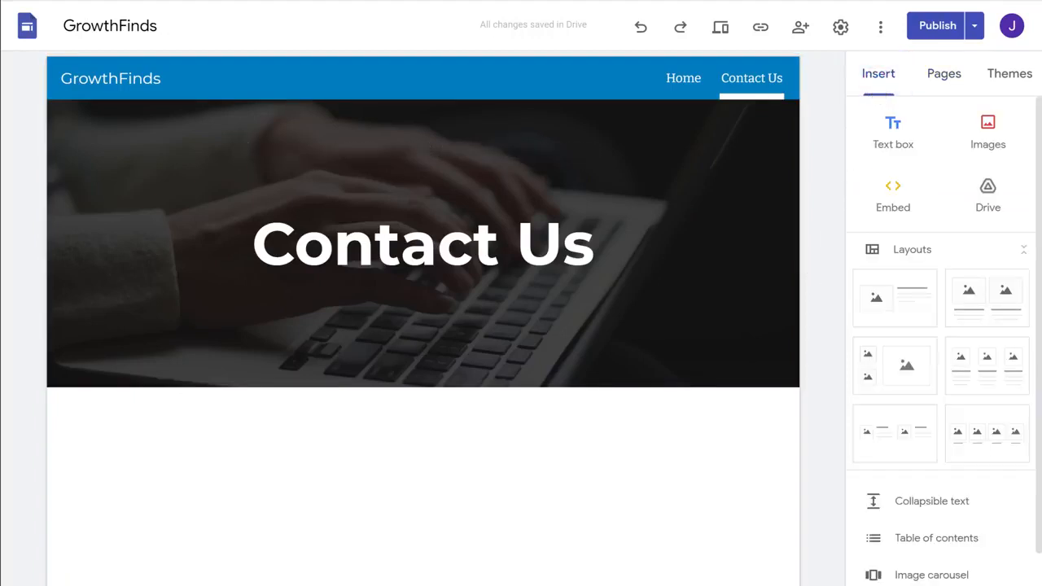
{"action": "scroll", "coordinate": [931, 456], "scroll_direction": "down", "scroll_amount": 3}
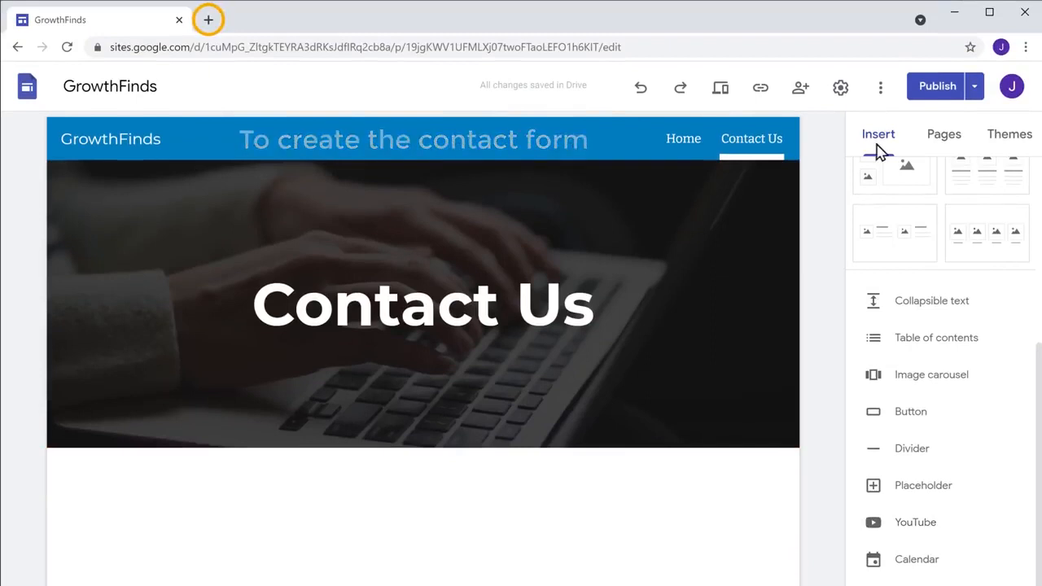
Step: In a new Chrome tab, search the web for 'Google forms'
{"action": "left_click", "coordinate": [209, 20]}
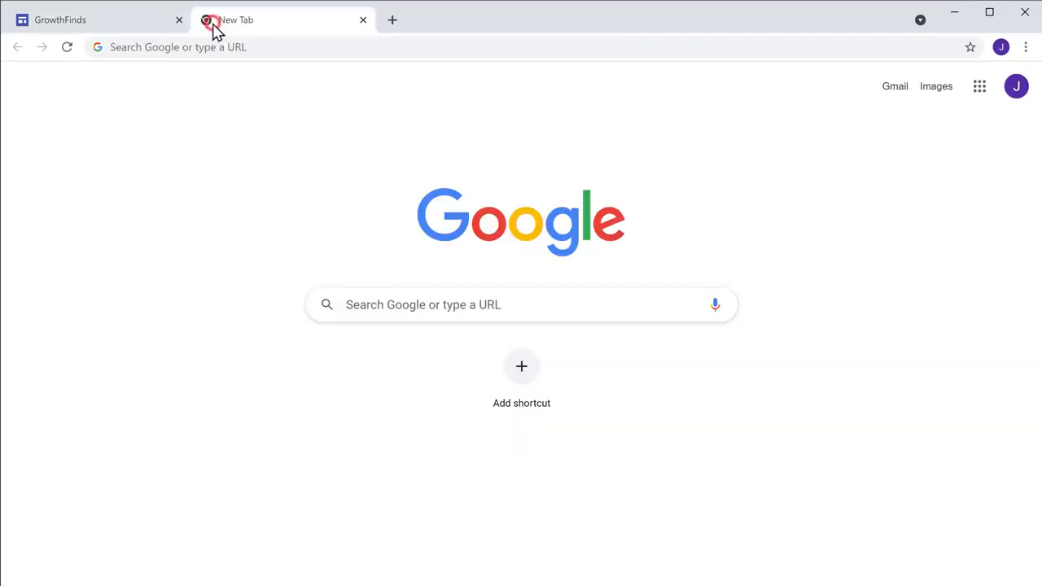
{"action": "left_click", "coordinate": [253, 47]}
{"action": "type", "text": "Google forms"}
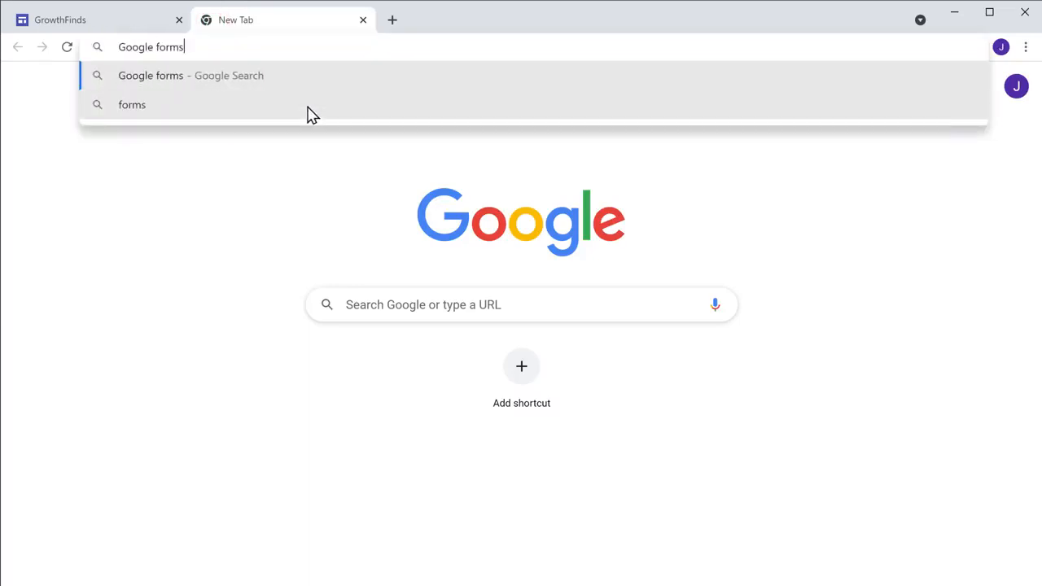
{"action": "key", "text": "Return"}
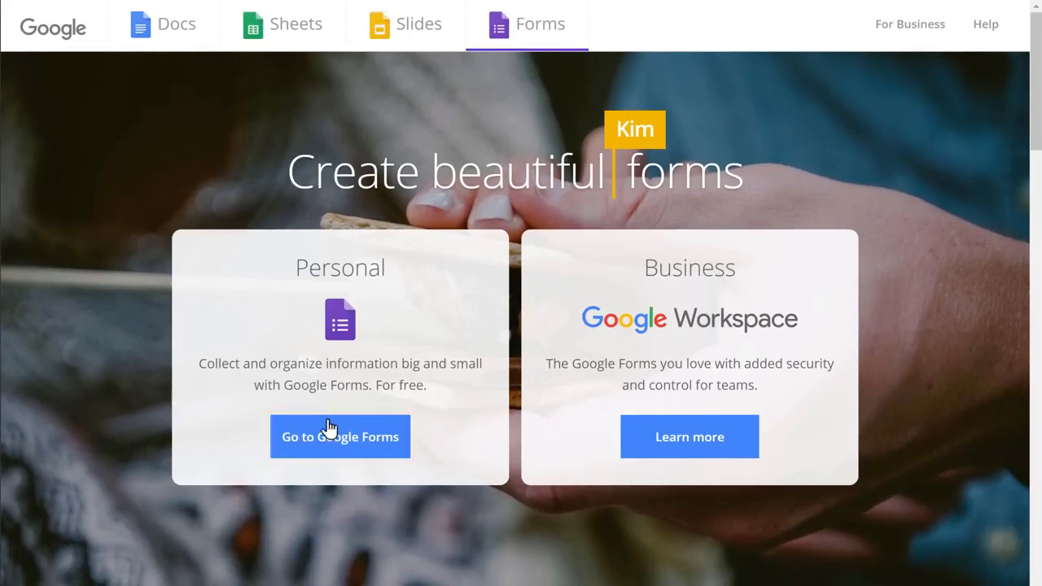
Step: From the Google Forms home page, start a new form from the Contact Information template
{"action": "left_click", "coordinate": [342, 455]}
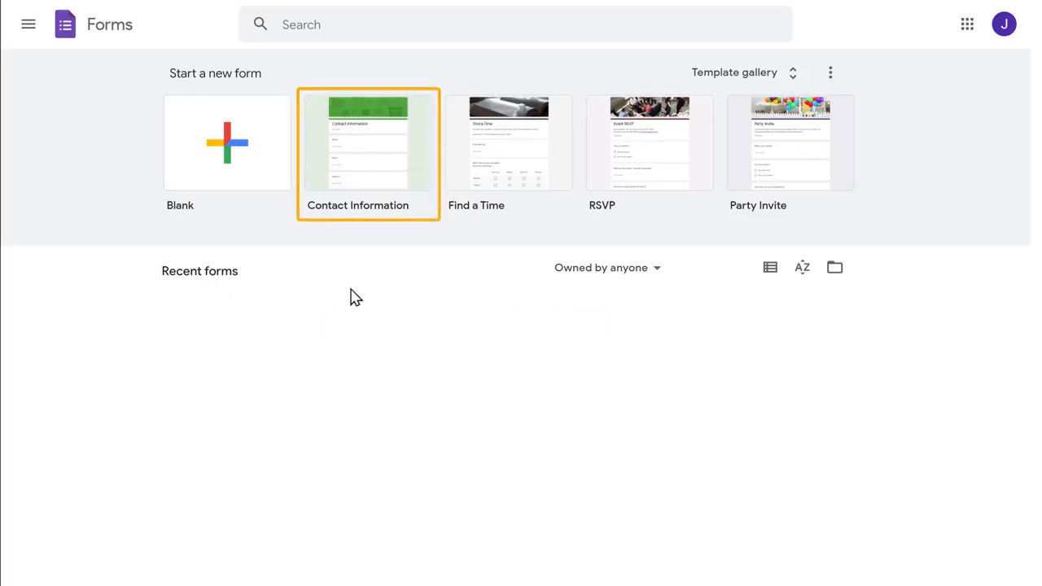
{"action": "left_click", "coordinate": [364, 164]}
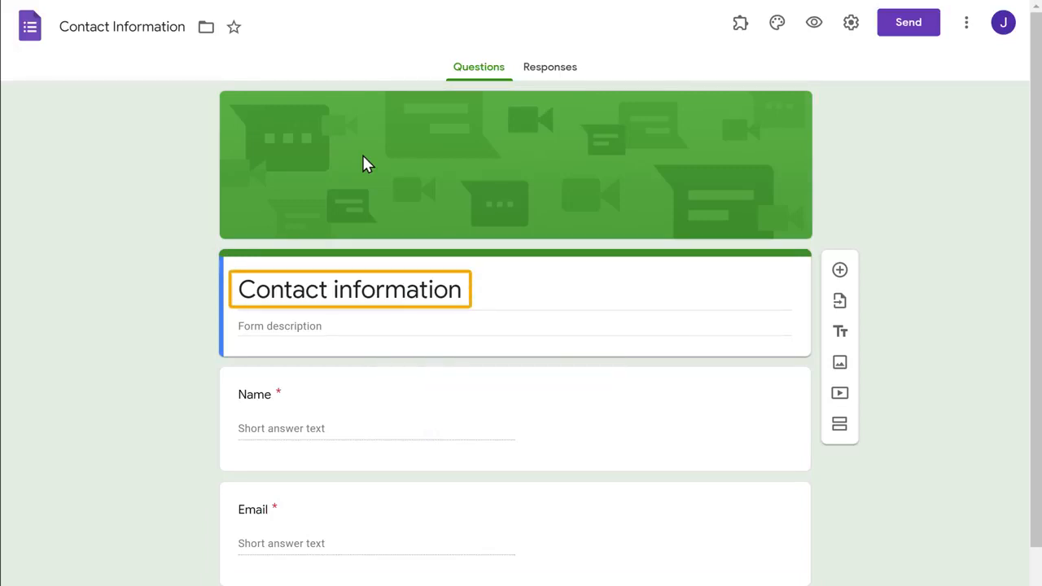
Step: Retitle the form 'Get In Touch' and delete the Address question
{"action": "left_click_drag", "start_coordinate": [239, 290], "coordinate": [455, 292]}
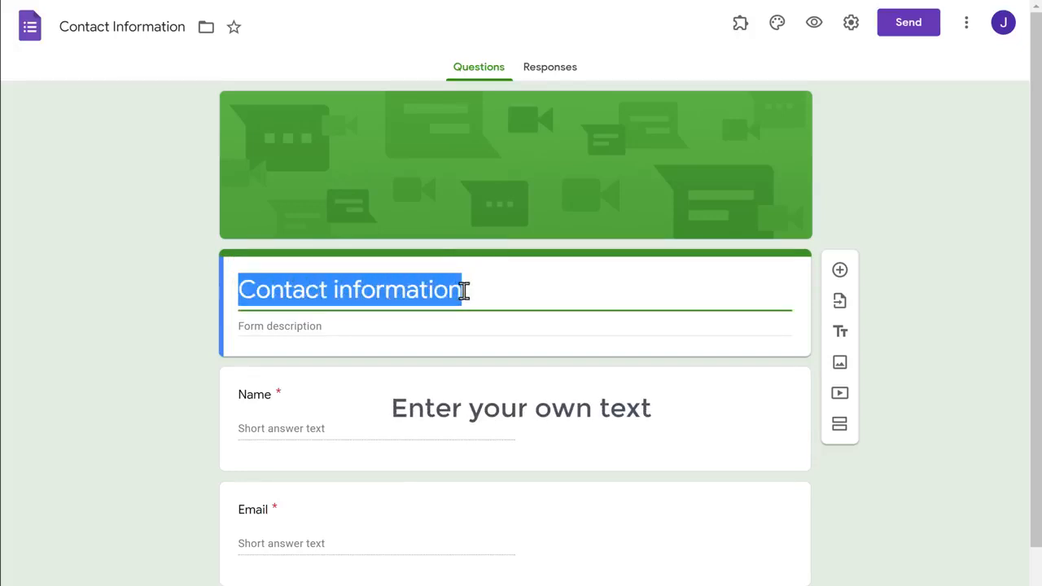
{"action": "type", "text": "Get In Touch"}
{"action": "left_click", "coordinate": [492, 362]}
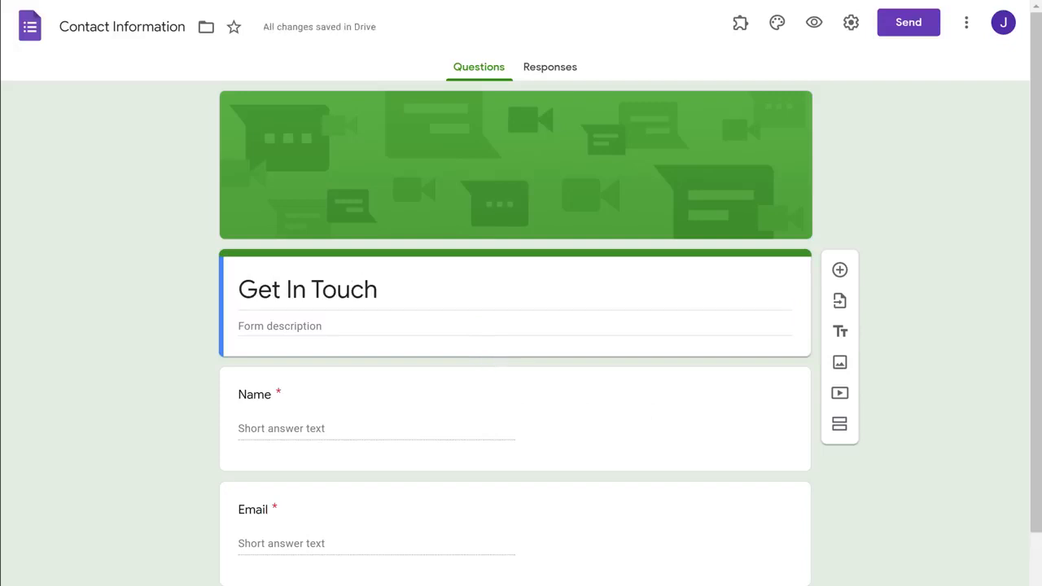
{"action": "scroll", "coordinate": [492, 362], "scroll_direction": "down", "scroll_amount": 3}
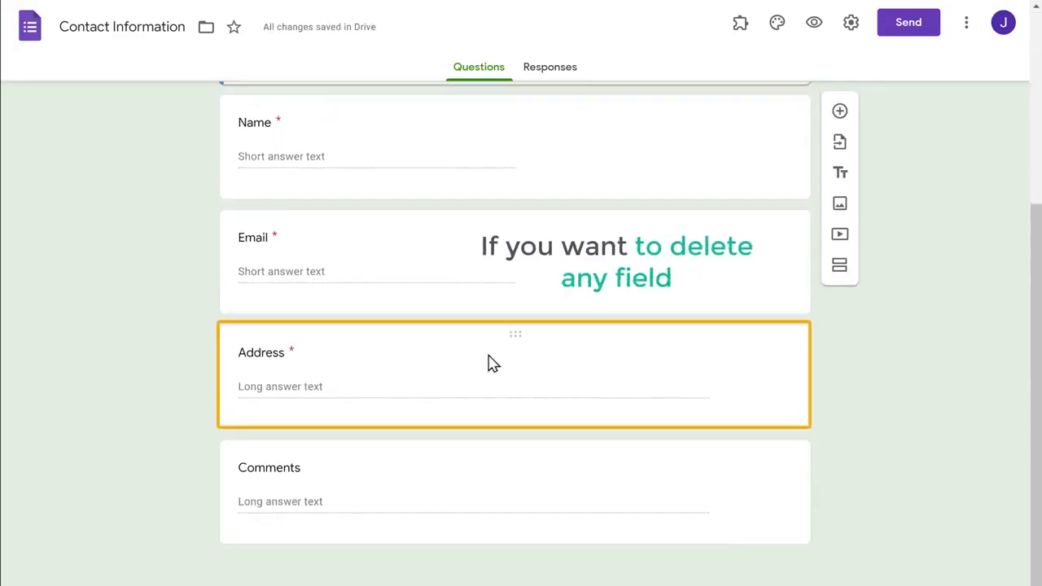
{"action": "left_click", "coordinate": [489, 360]}
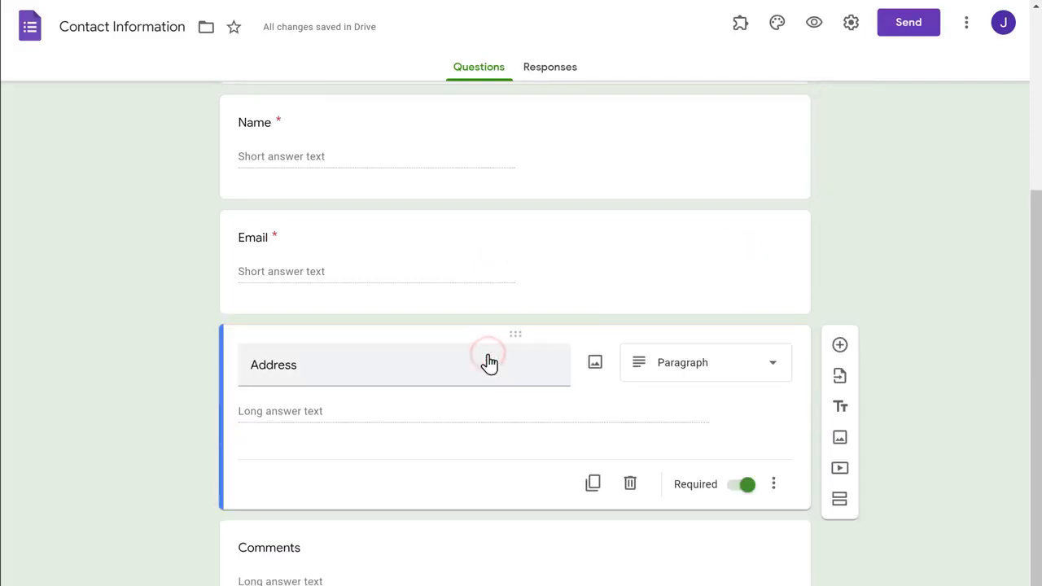
{"action": "left_click", "coordinate": [629, 485]}
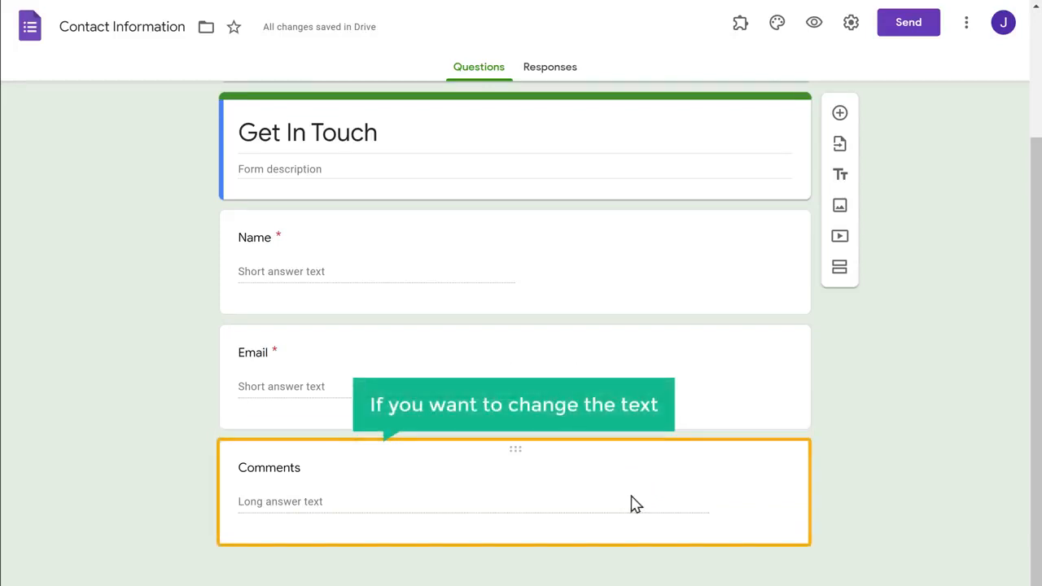
Step: Rename the Comments question to 'Your message'
{"action": "left_click", "coordinate": [368, 470]}
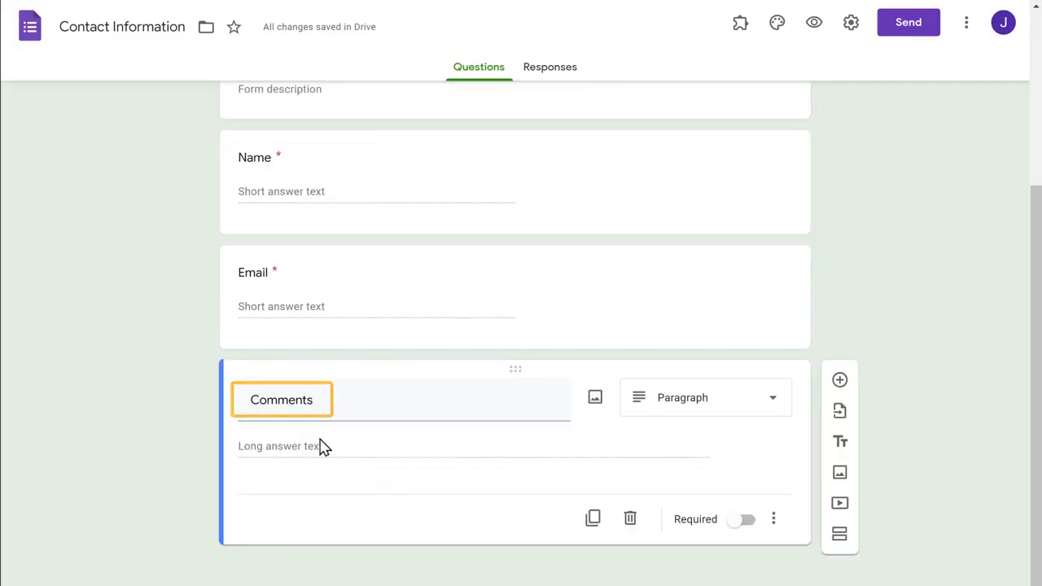
{"action": "left_click", "coordinate": [244, 399]}
{"action": "left_click_drag", "start_coordinate": [266, 400], "coordinate": [324, 401]}
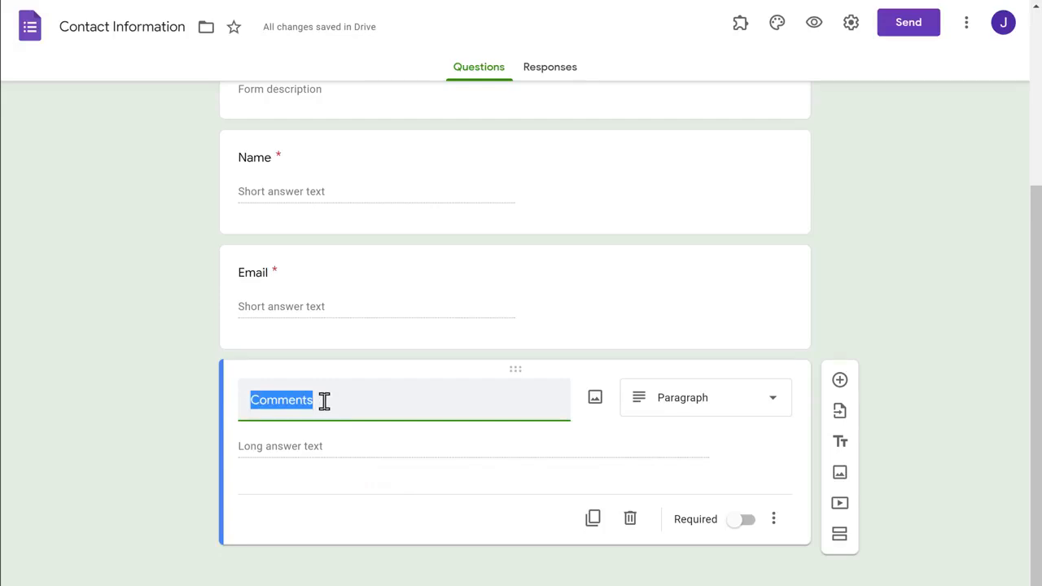
{"action": "type", "text": "Your message"}
{"action": "left_click", "coordinate": [389, 443]}
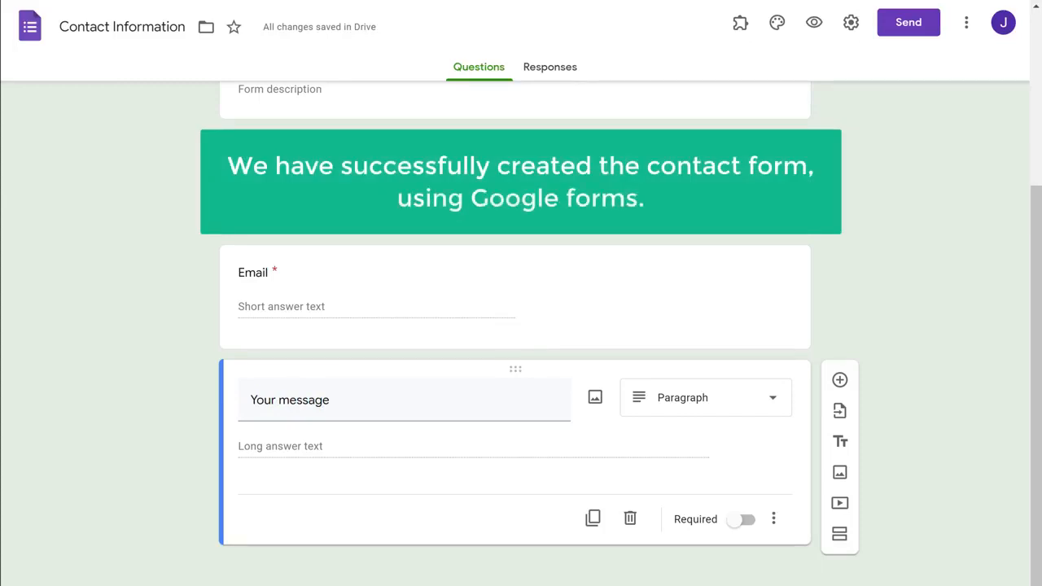
{"action": "scroll", "coordinate": [515, 325], "scroll_direction": "up", "scroll_amount": 3}
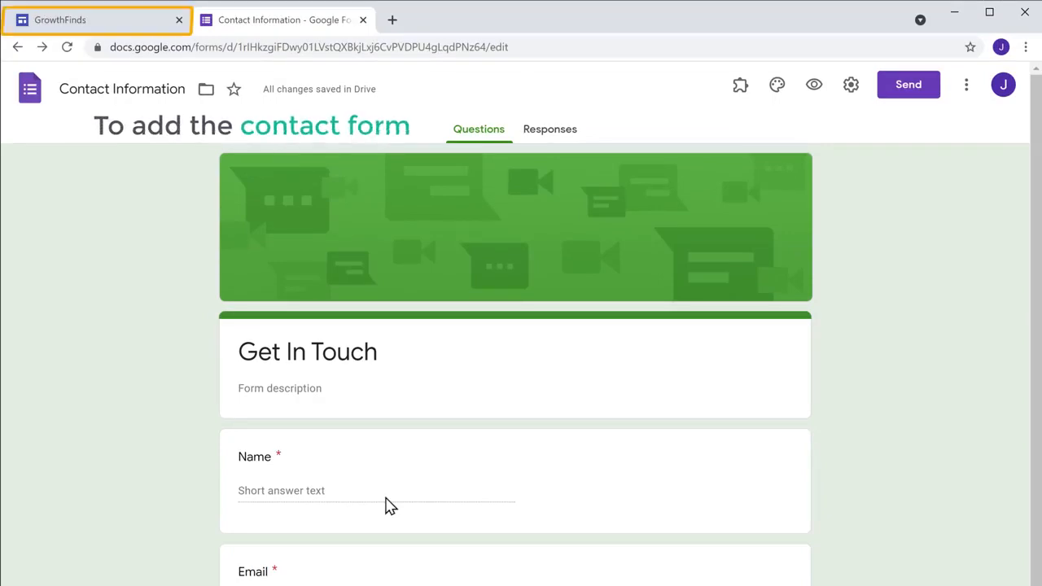
Step: Embed the Contact Information form on the GrowthFinds Contact Us page and widen it across the page
{"action": "left_click", "coordinate": [98, 29]}
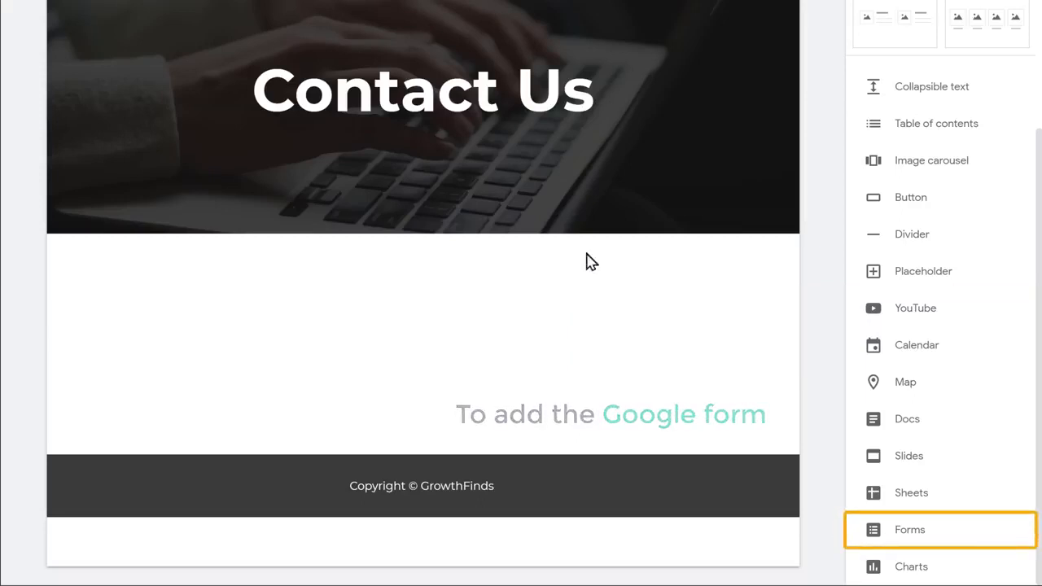
{"action": "left_click", "coordinate": [908, 538]}
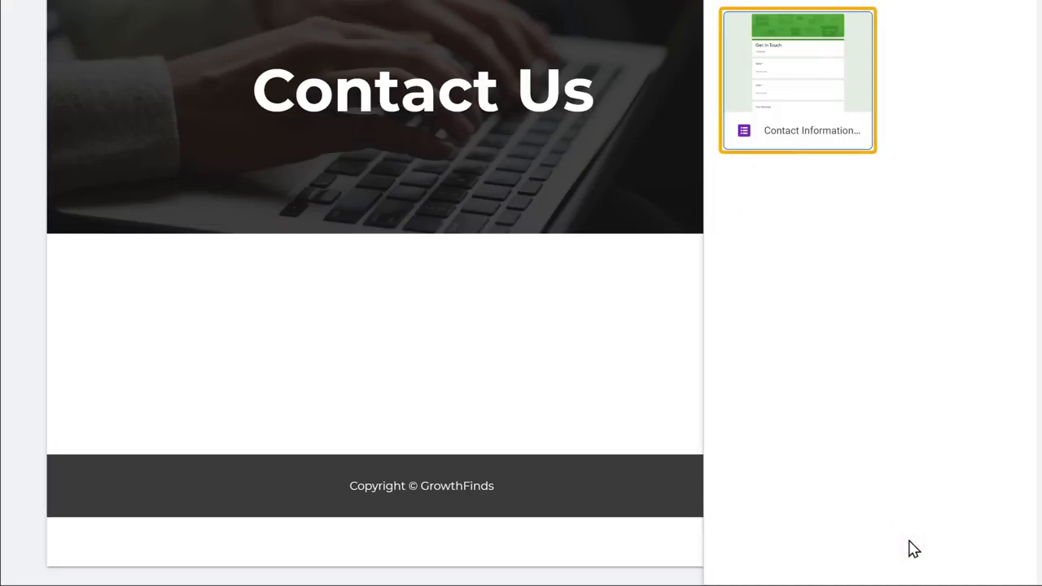
{"action": "left_click", "coordinate": [802, 144]}
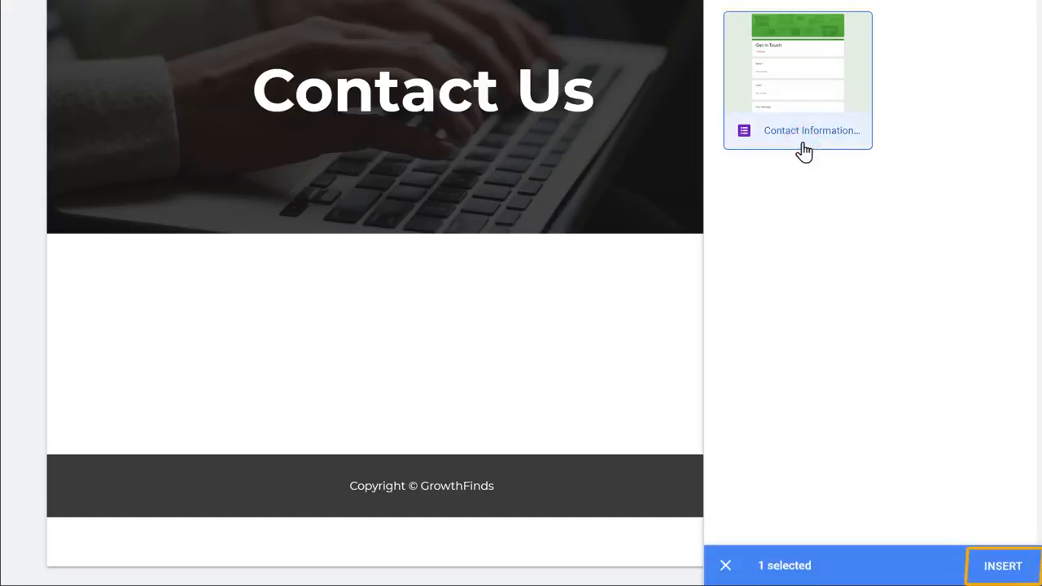
{"action": "left_click", "coordinate": [1003, 567]}
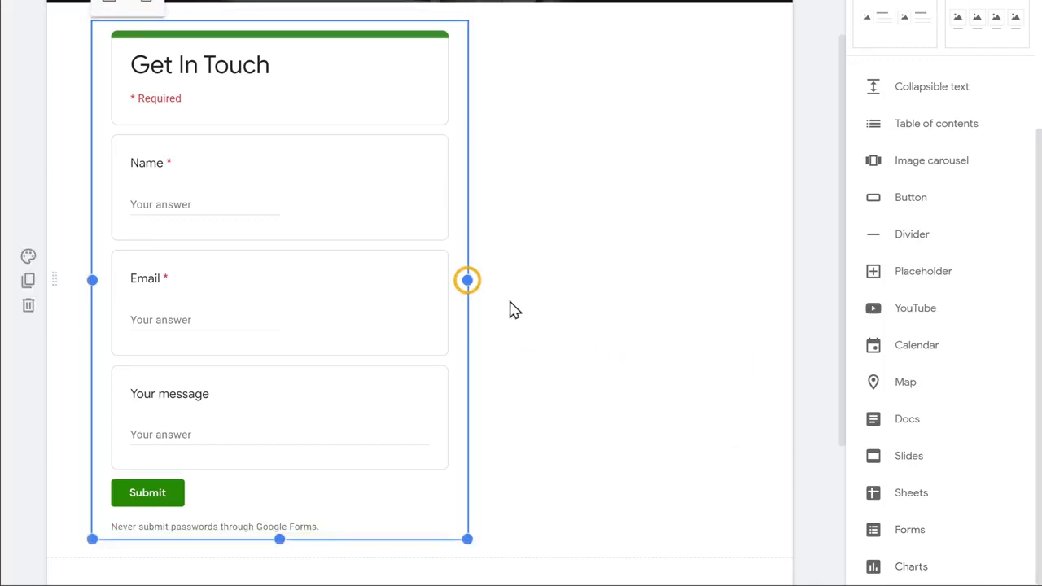
{"action": "left_click_drag", "start_coordinate": [469, 281], "coordinate": [745, 280]}
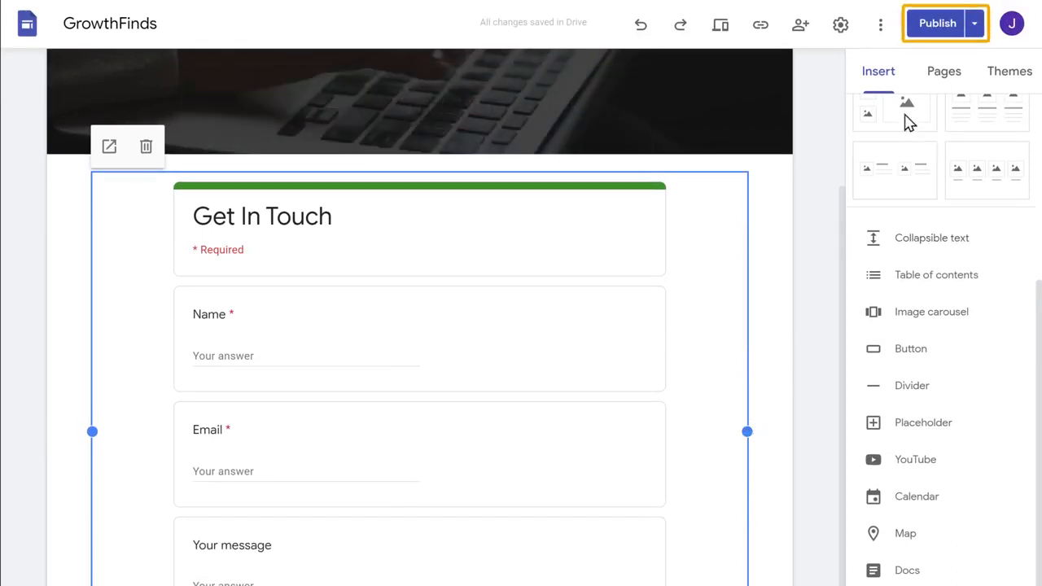
Step: Publish the site and submit a test message through the live Contact Us form
{"action": "left_click", "coordinate": [938, 27]}
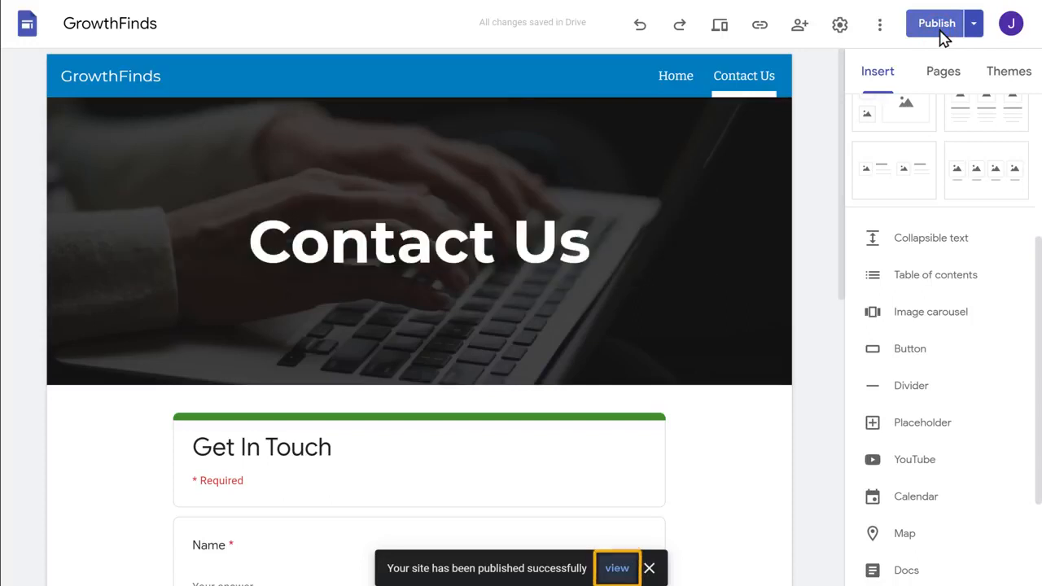
{"action": "left_click", "coordinate": [617, 569]}
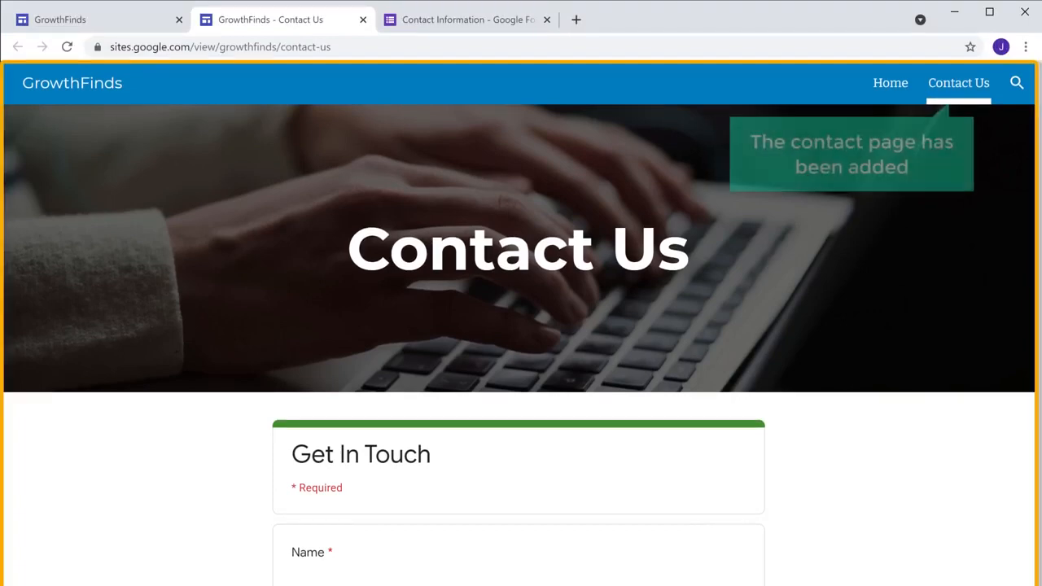
{"action": "scroll", "coordinate": [521, 326], "scroll_direction": "down", "scroll_amount": 4}
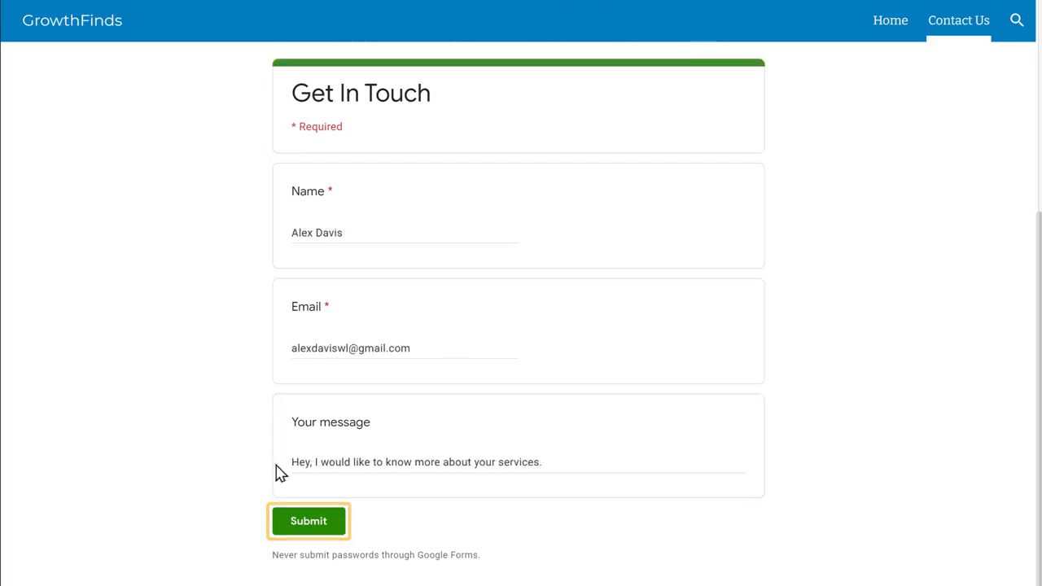
{"action": "left_click", "coordinate": [304, 531]}
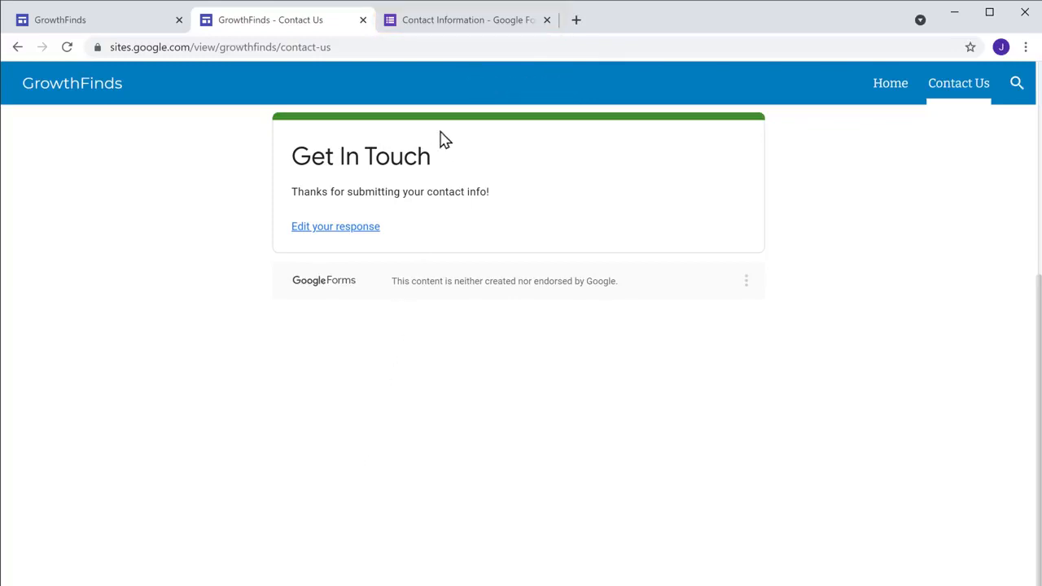
{"action": "left_click", "coordinate": [467, 29]}
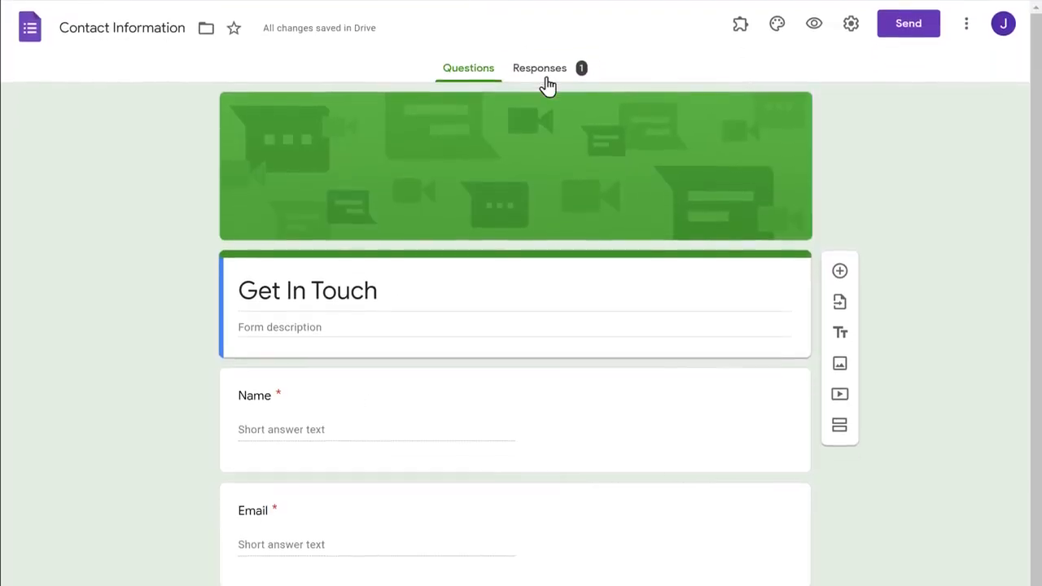
Step: Review the single test response, then open the Forms add-ons marketplace
{"action": "left_click", "coordinate": [544, 130]}
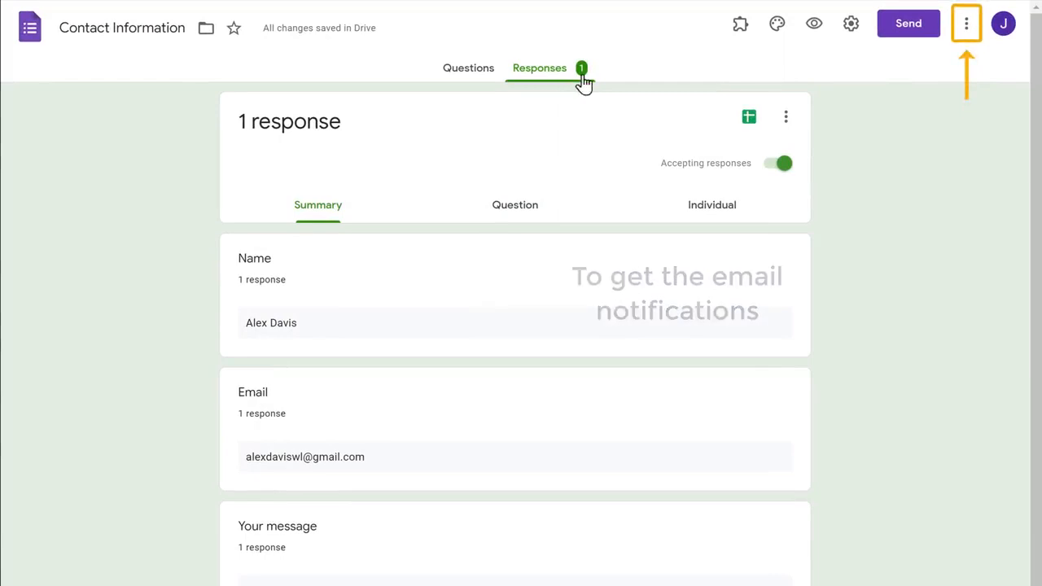
{"action": "left_click", "coordinate": [966, 42]}
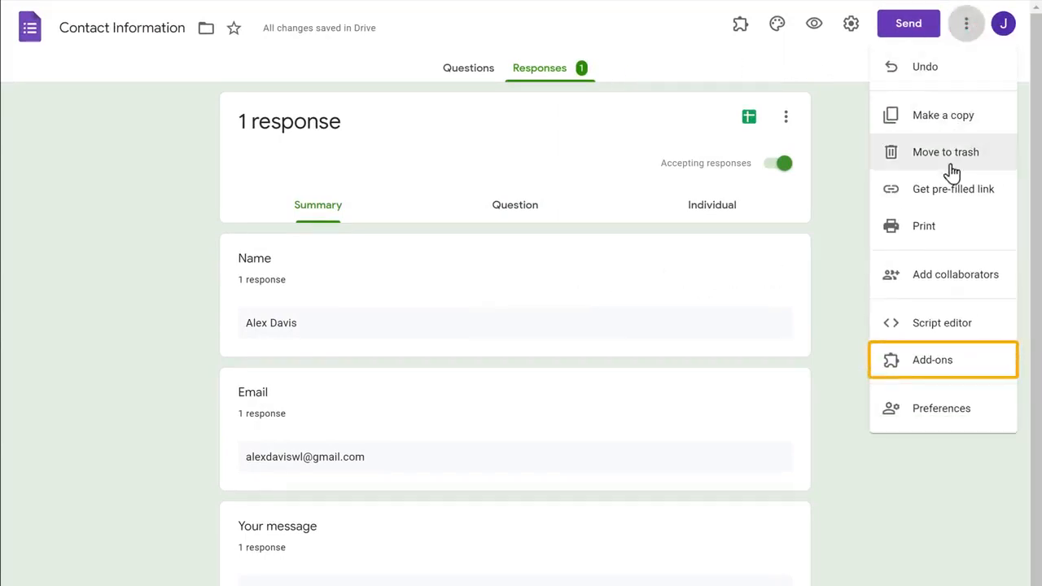
{"action": "left_click", "coordinate": [932, 370]}
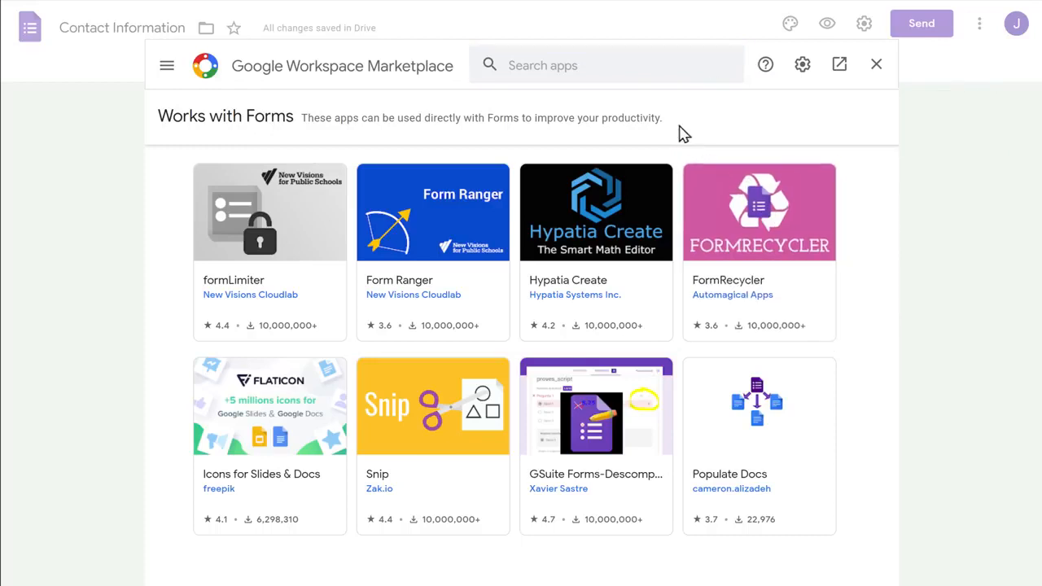
Step: Search the Marketplace for 'Email' and open the Email Notifications for Google Forms add-on
{"action": "left_click", "coordinate": [603, 66]}
{"action": "type", "text": "Email notifications"}
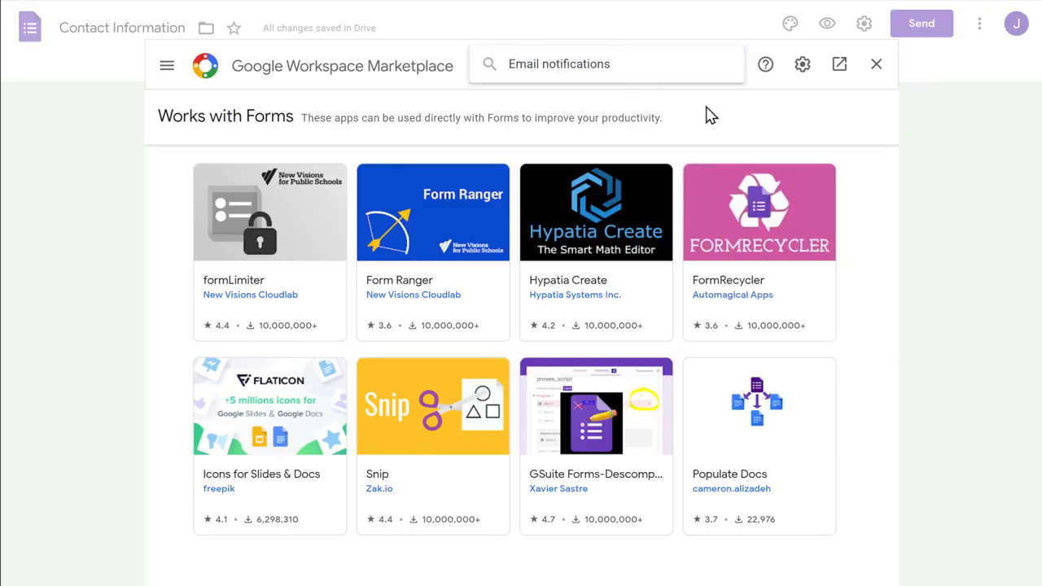
{"action": "key", "text": "Return"}
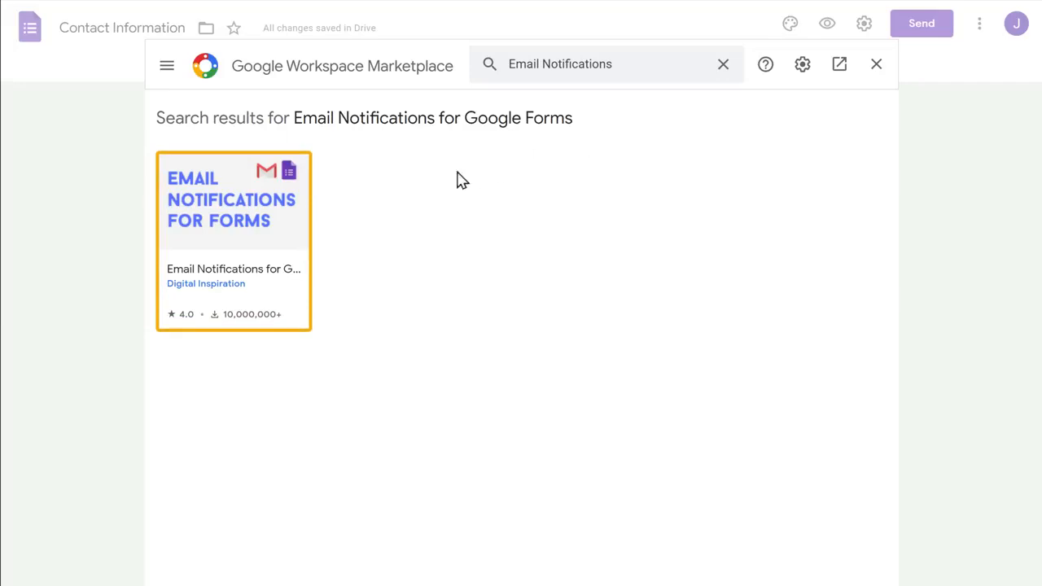
{"action": "left_click", "coordinate": [228, 240]}
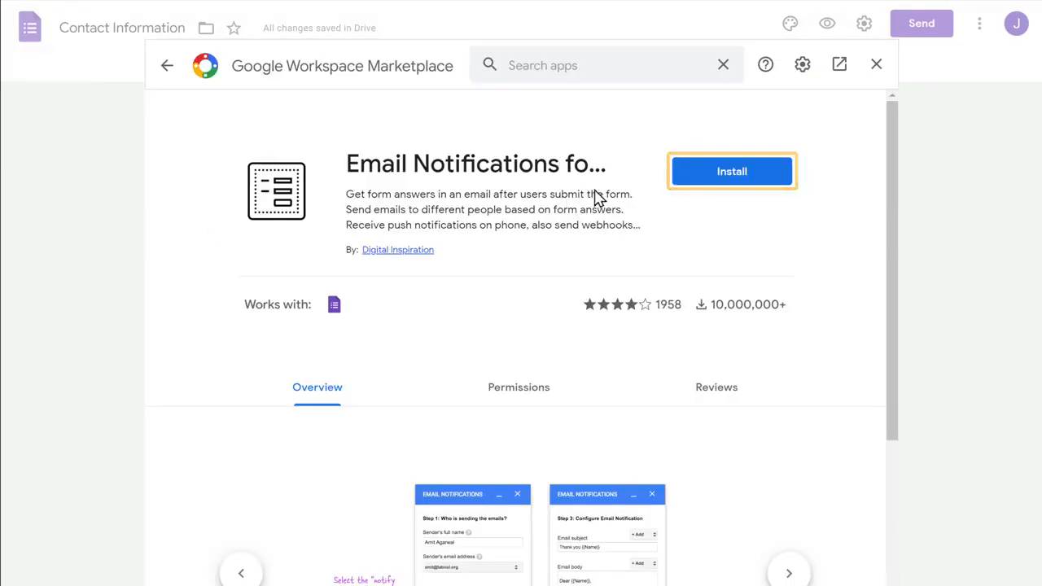
Step: Install the add-on with the chosen account, granting its permissions, and return to the form
{"action": "left_click", "coordinate": [731, 183]}
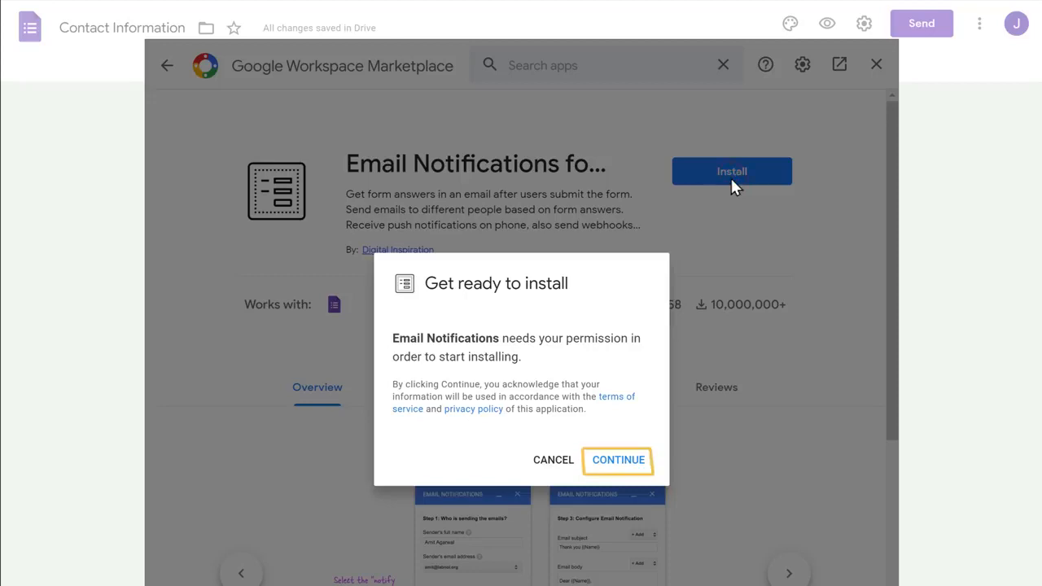
{"action": "left_click", "coordinate": [620, 465]}
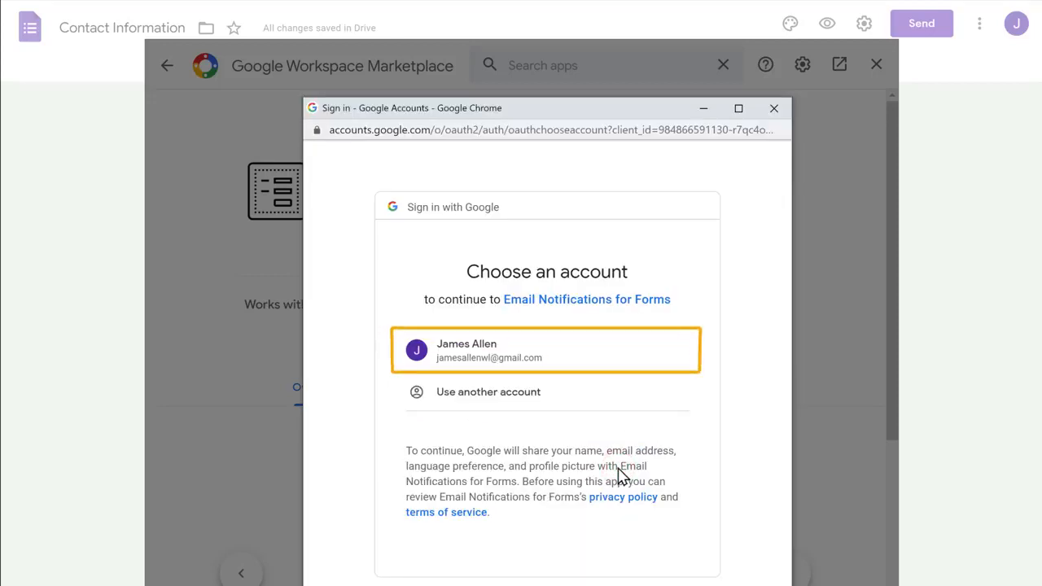
{"action": "left_click", "coordinate": [468, 372]}
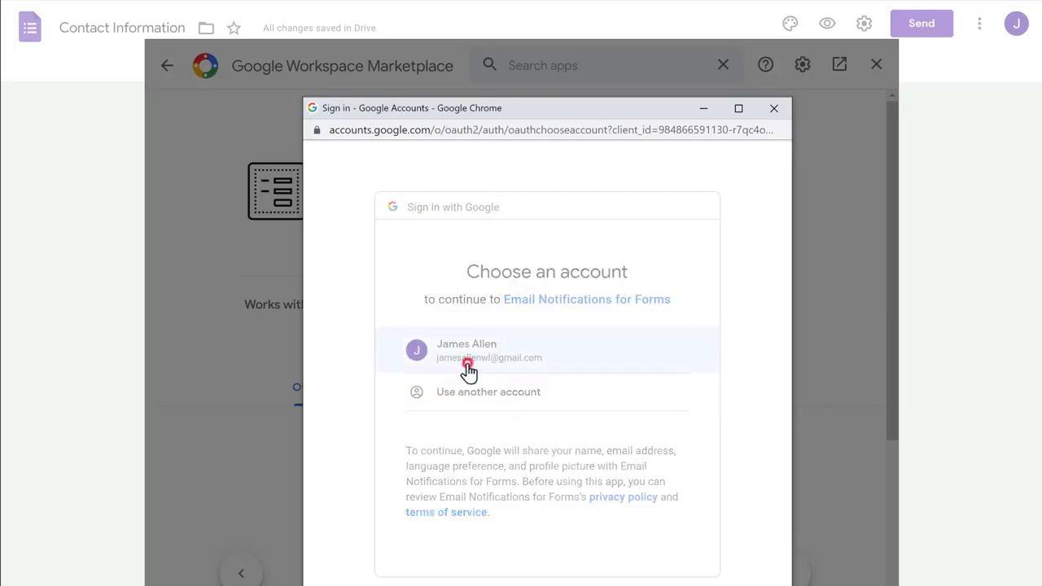
{"action": "scroll", "coordinate": [469, 372], "scroll_direction": "down", "scroll_amount": 5}
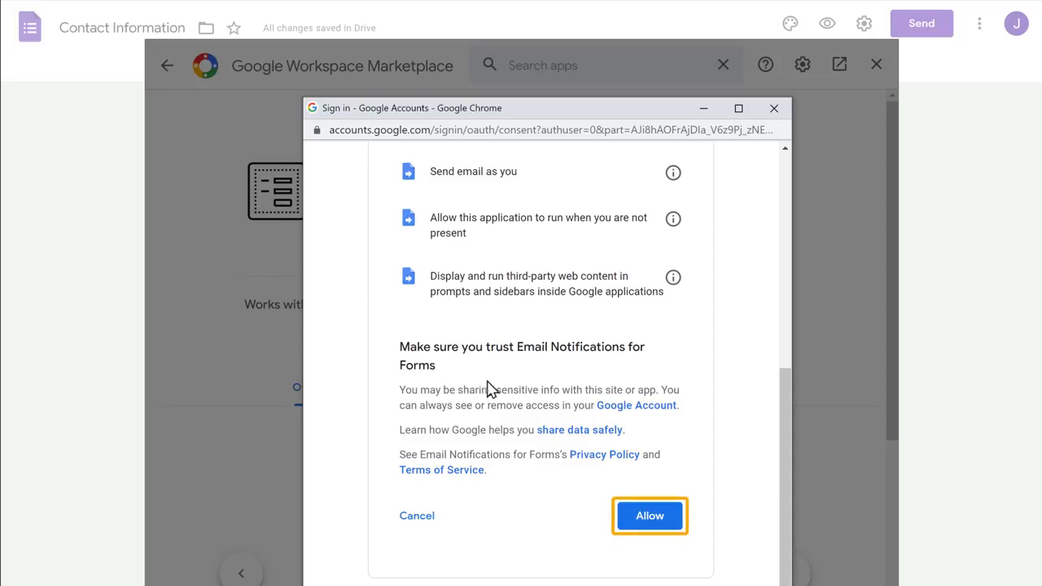
{"action": "left_click", "coordinate": [651, 529]}
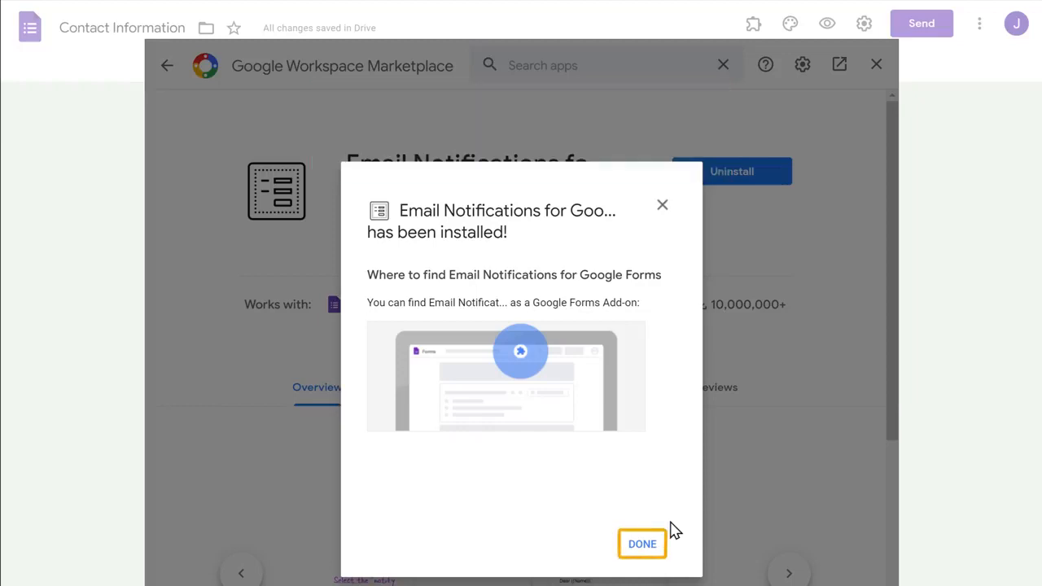
{"action": "left_click", "coordinate": [641, 545]}
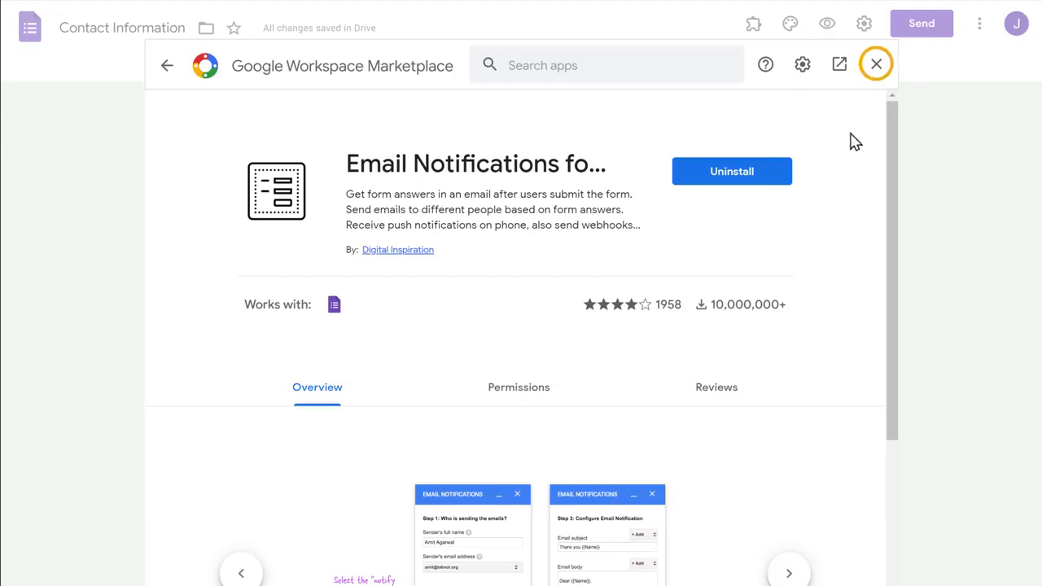
{"action": "left_click", "coordinate": [875, 75]}
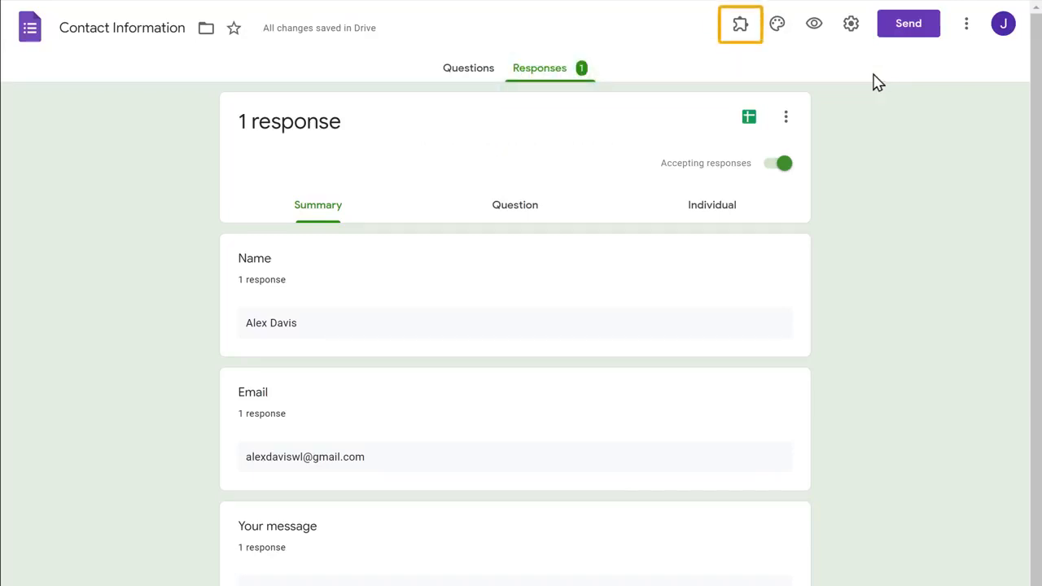
Step: Start a new Email Notifications rule named Contact Form with sender name GrowthFinds
{"action": "left_click", "coordinate": [739, 39]}
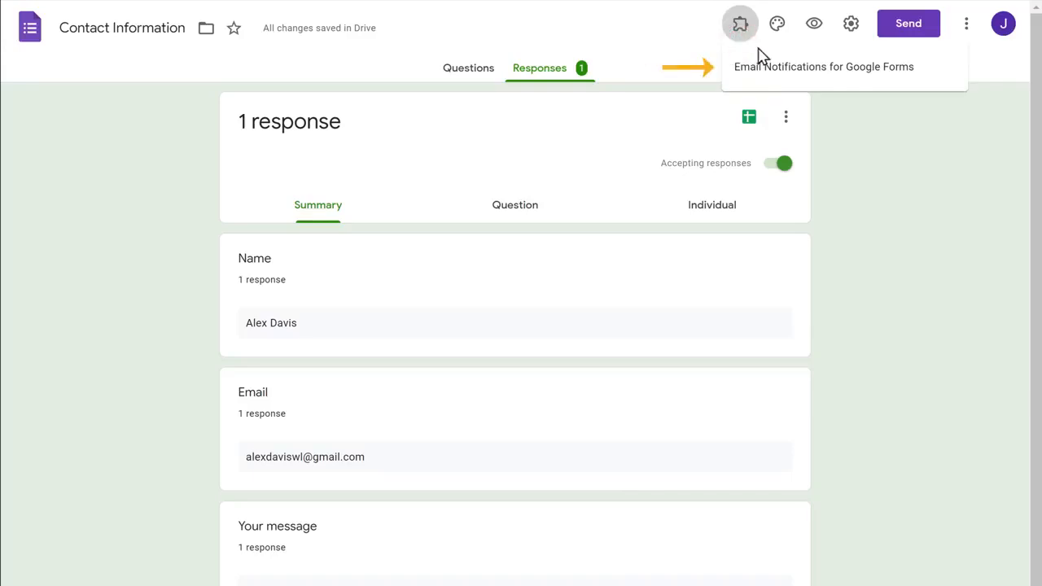
{"action": "left_click", "coordinate": [832, 71]}
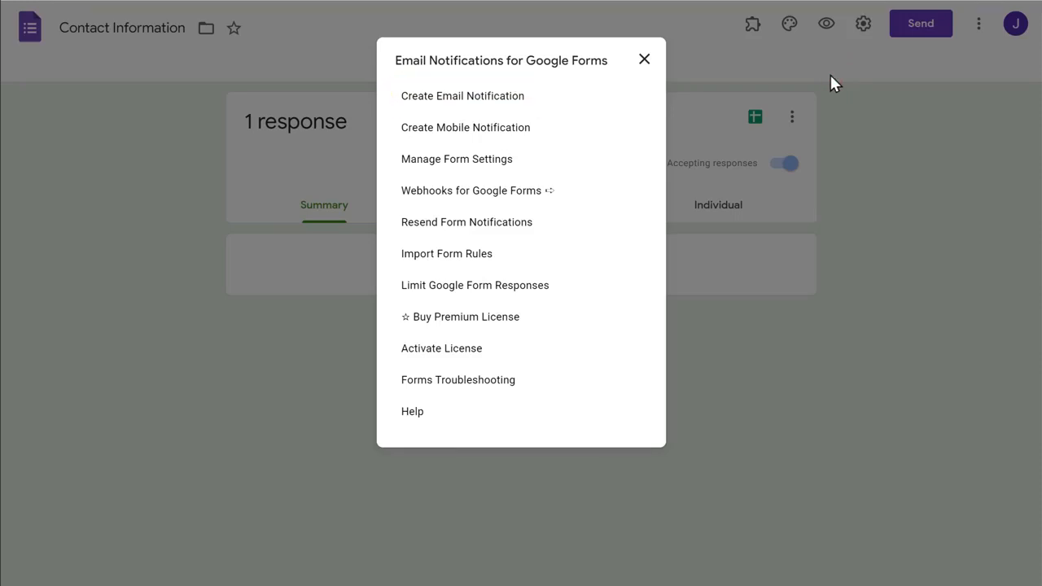
{"action": "left_click", "coordinate": [453, 102]}
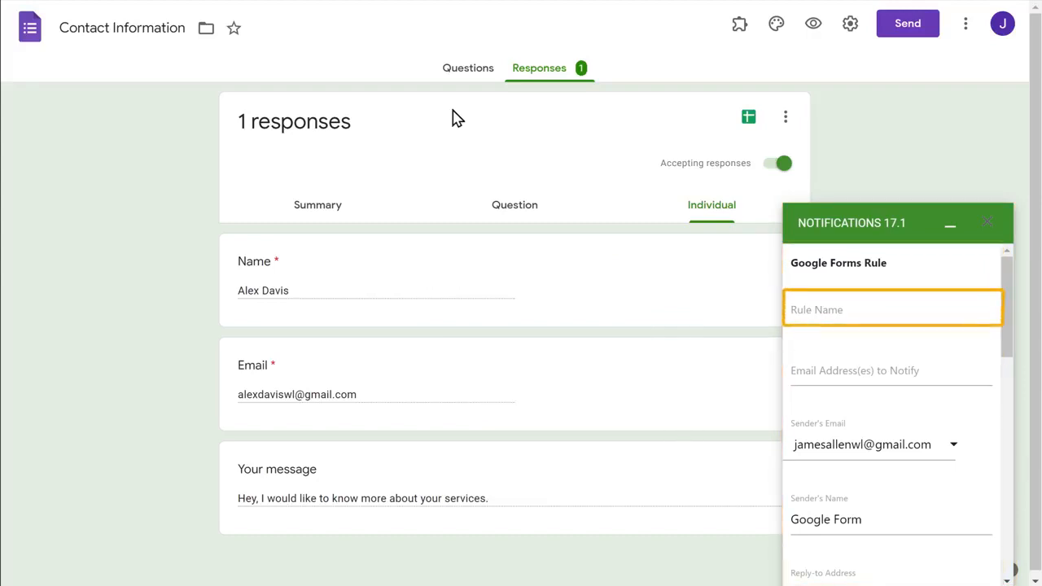
{"action": "left_click", "coordinate": [846, 310]}
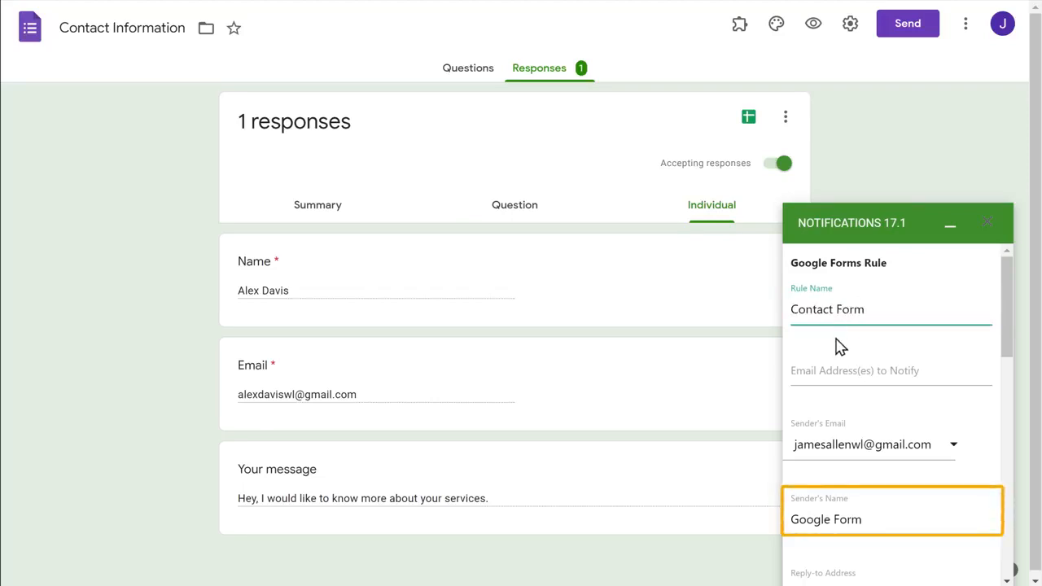
{"action": "left_click", "coordinate": [867, 521]}
{"action": "key", "text": "ctrl+a"}
{"action": "type", "text": "Gr"}
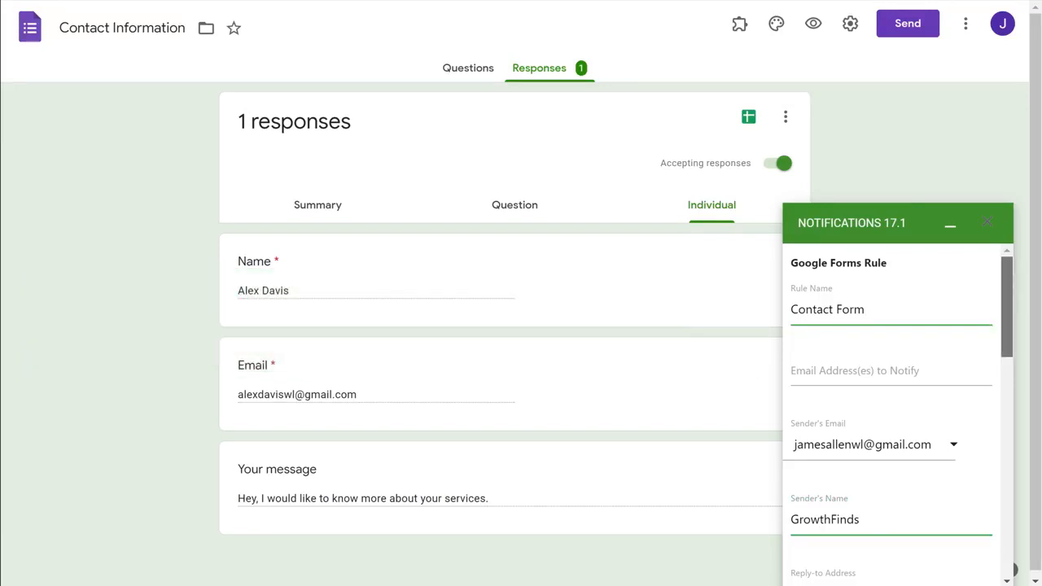
Step: Tick Notify Form Submitter, use the Email question as their address, and save the rule
{"action": "scroll", "coordinate": [897, 411], "scroll_direction": "down", "scroll_amount": 6}
{"action": "scroll", "coordinate": [896, 488], "scroll_direction": "down", "scroll_amount": 3}
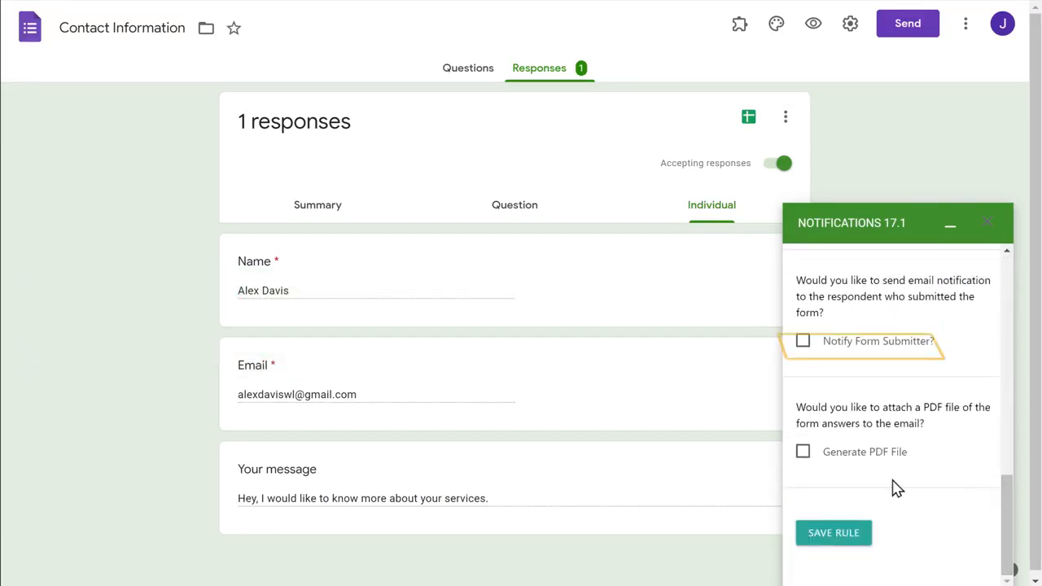
{"action": "left_click", "coordinate": [803, 343]}
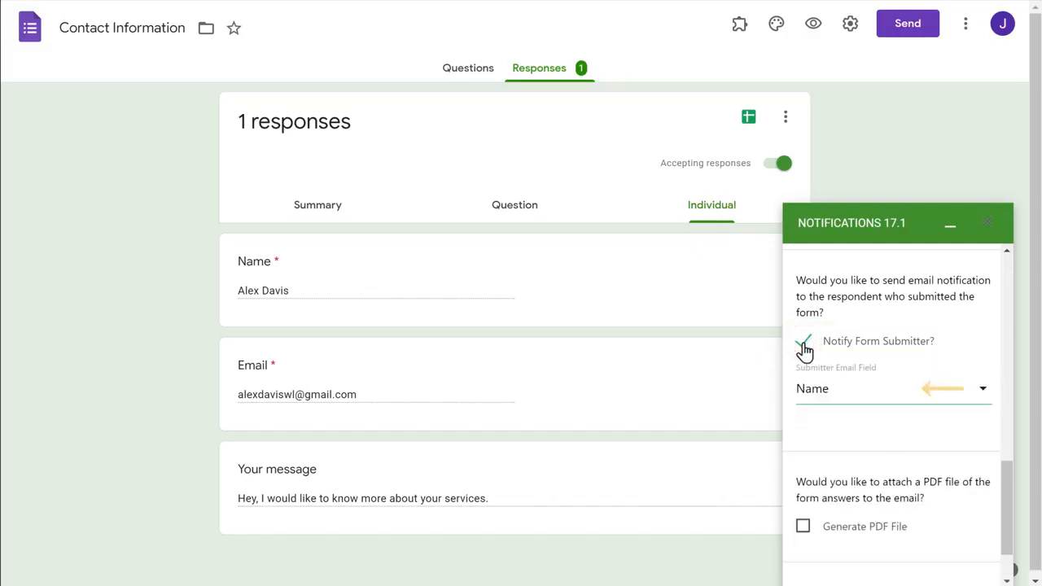
{"action": "left_click", "coordinate": [866, 395]}
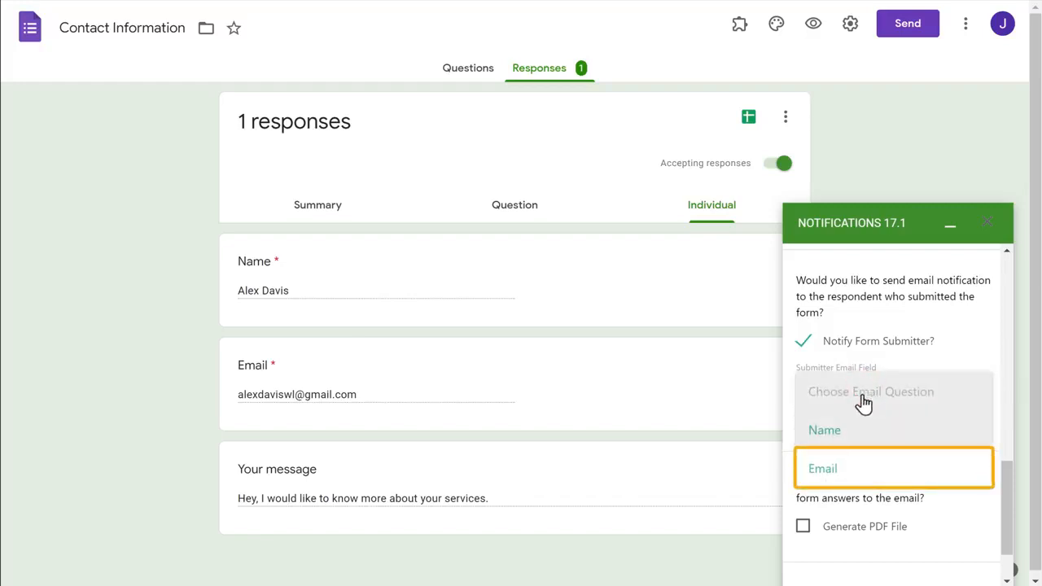
{"action": "left_click", "coordinate": [823, 471]}
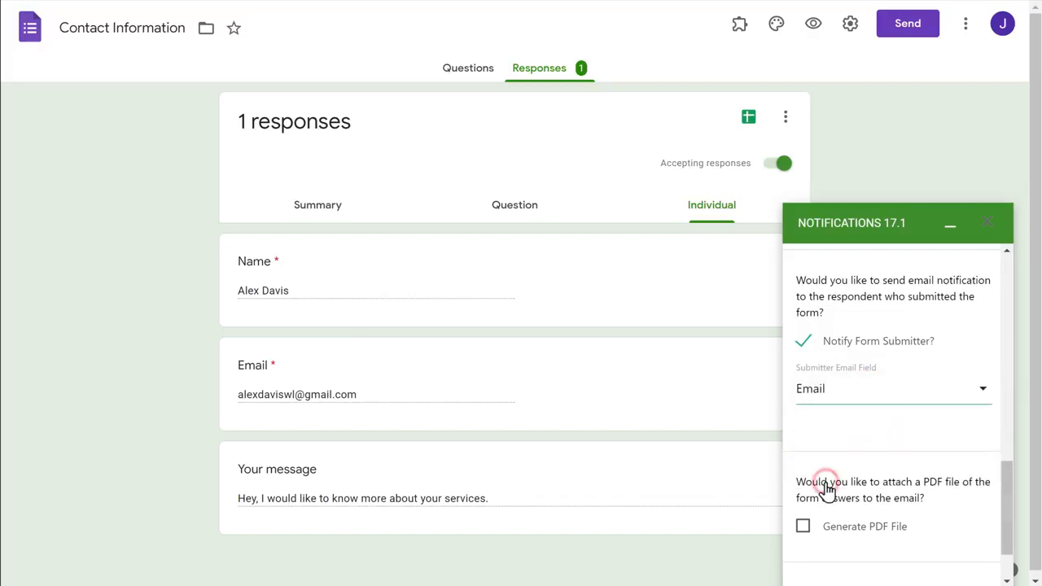
{"action": "scroll", "coordinate": [826, 487], "scroll_direction": "down", "scroll_amount": 2}
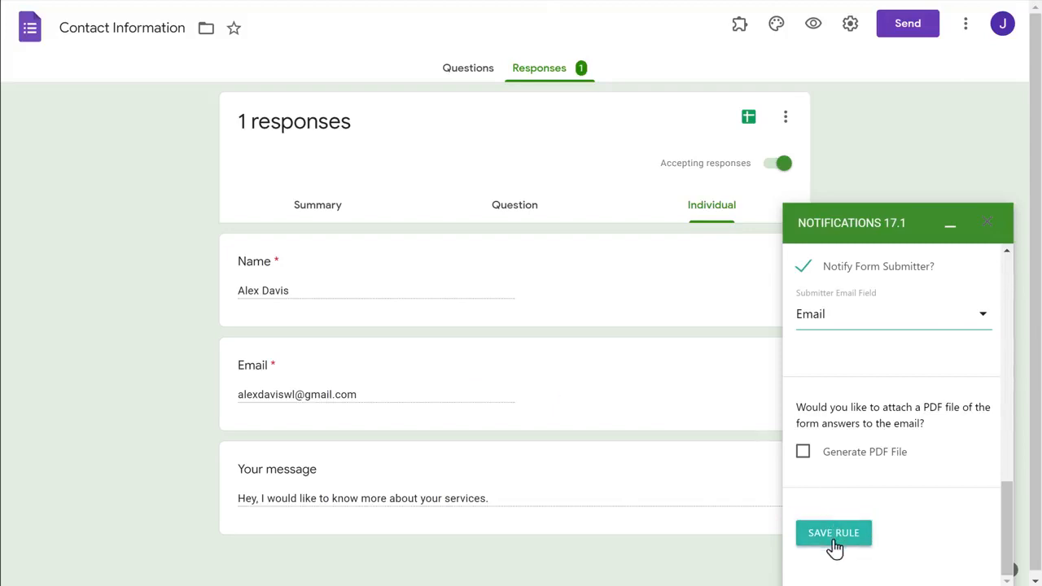
{"action": "left_click", "coordinate": [834, 541]}
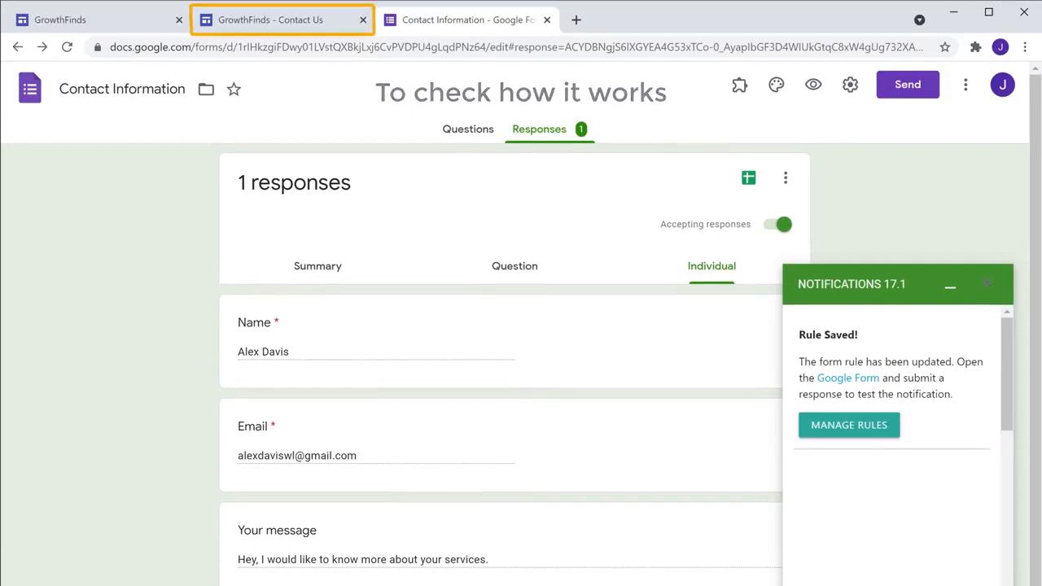
Step: Submit another test message through the Get In Touch form on the Contact Us page
{"action": "left_click", "coordinate": [271, 24]}
{"action": "scroll", "coordinate": [271, 35], "scroll_direction": "down", "scroll_amount": 4}
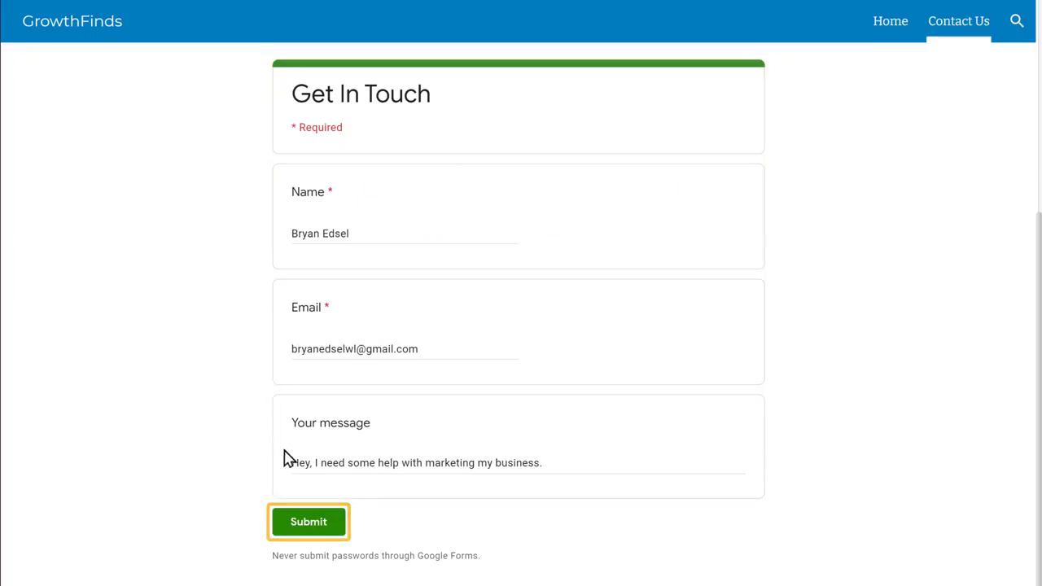
{"action": "left_click", "coordinate": [309, 525]}
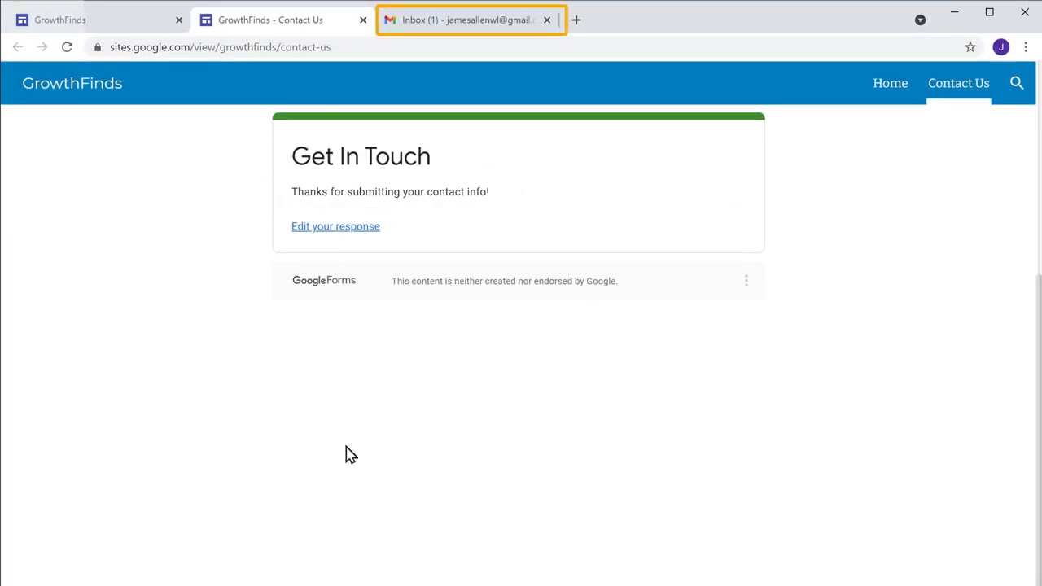
{"action": "left_click", "coordinate": [460, 27]}
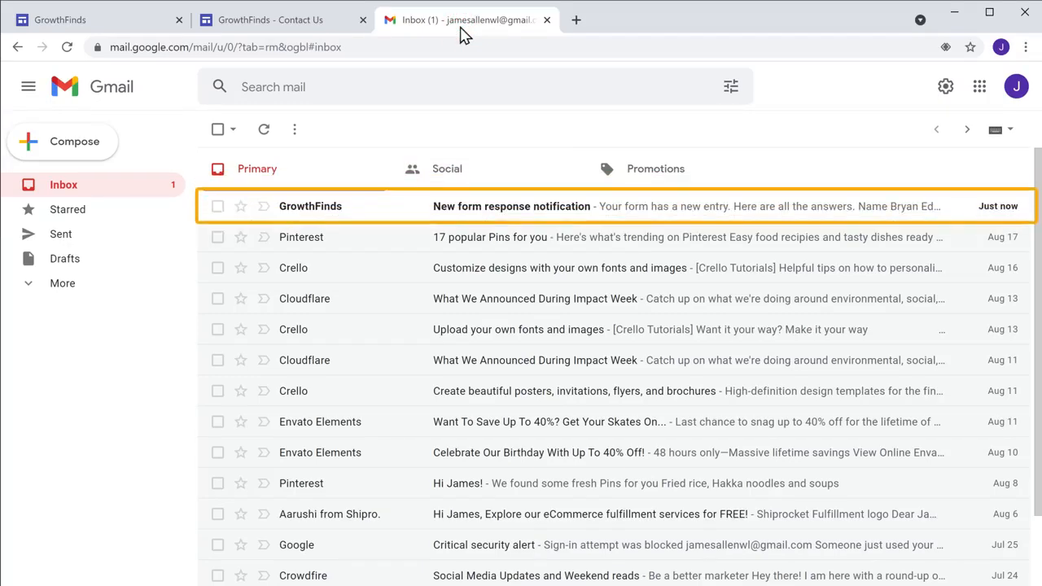
Step: Reply to the GrowthFinds notification, thanking the submitter and asking for more details on their query
{"action": "left_click", "coordinate": [382, 159]}
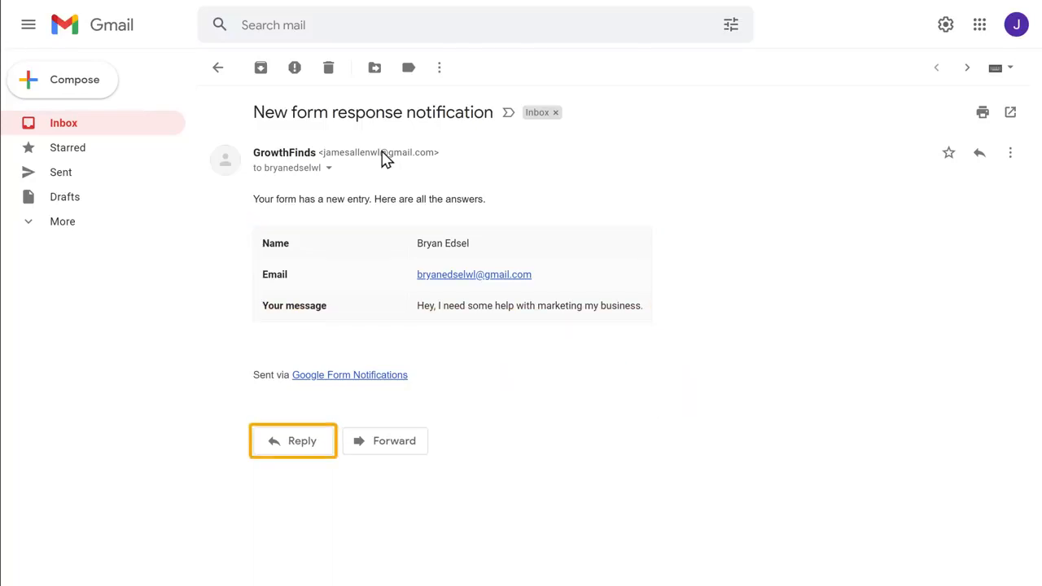
{"action": "left_click", "coordinate": [289, 452]}
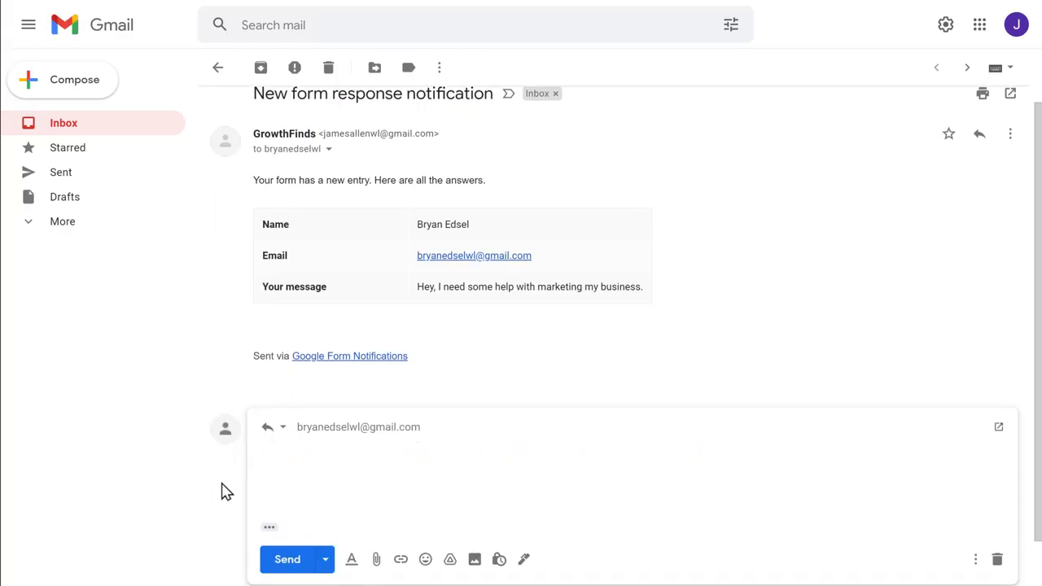
{"action": "type", "text": "Hi Bryan, thanks for reaching out. Please share more details on your query, so that we can help you better."}
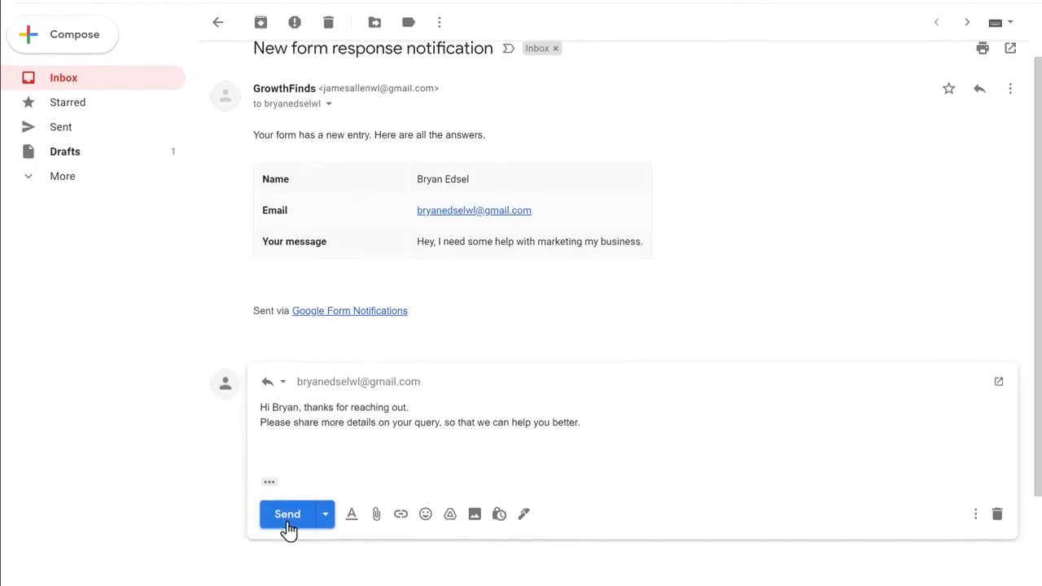
{"action": "left_click", "coordinate": [288, 566]}
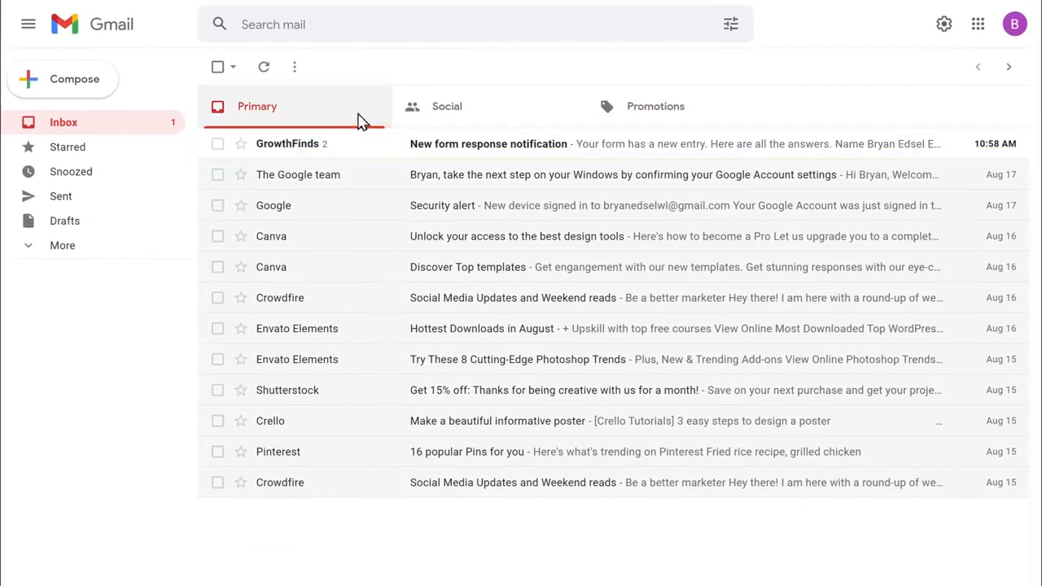
Step: Open the GrowthFinds New form response notification in the submitter's inbox
{"action": "left_click", "coordinate": [355, 152]}
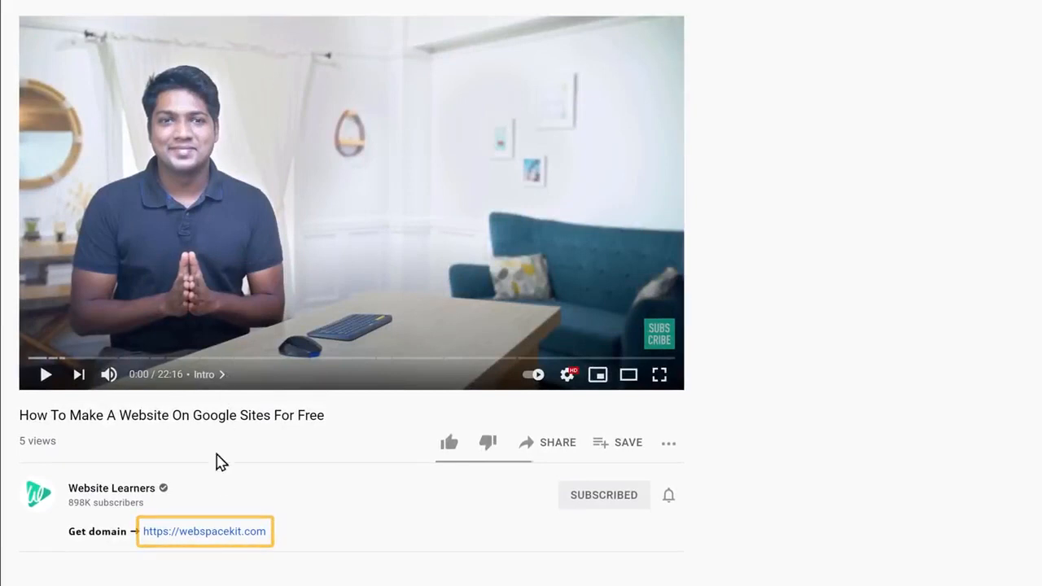
Step: On WebSpaceKit, find growthfinds.com available at $11 USD and add it to the order
{"action": "left_click", "coordinate": [205, 534]}
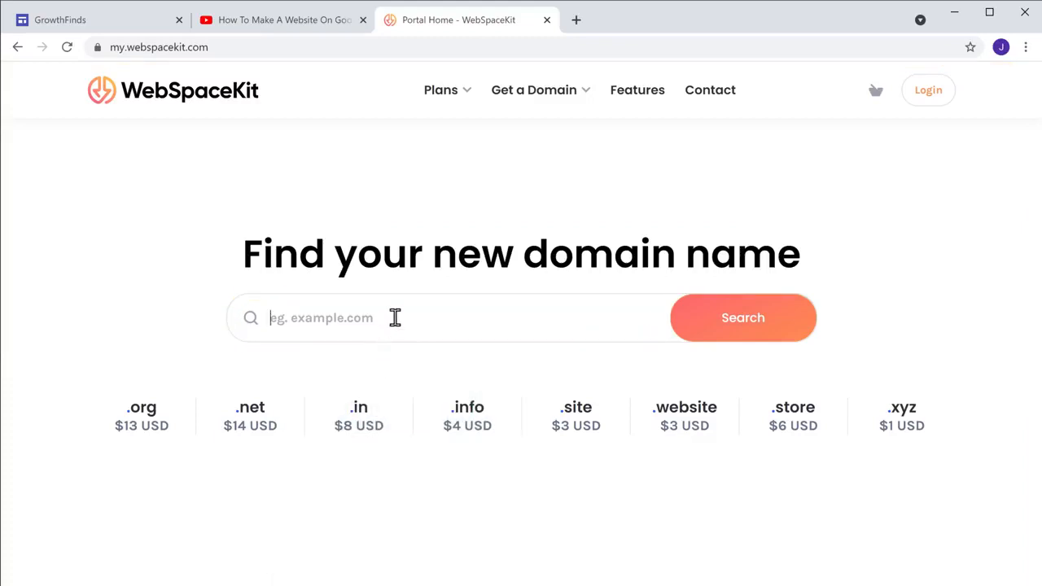
{"action": "type", "text": "growthfinds.com"}
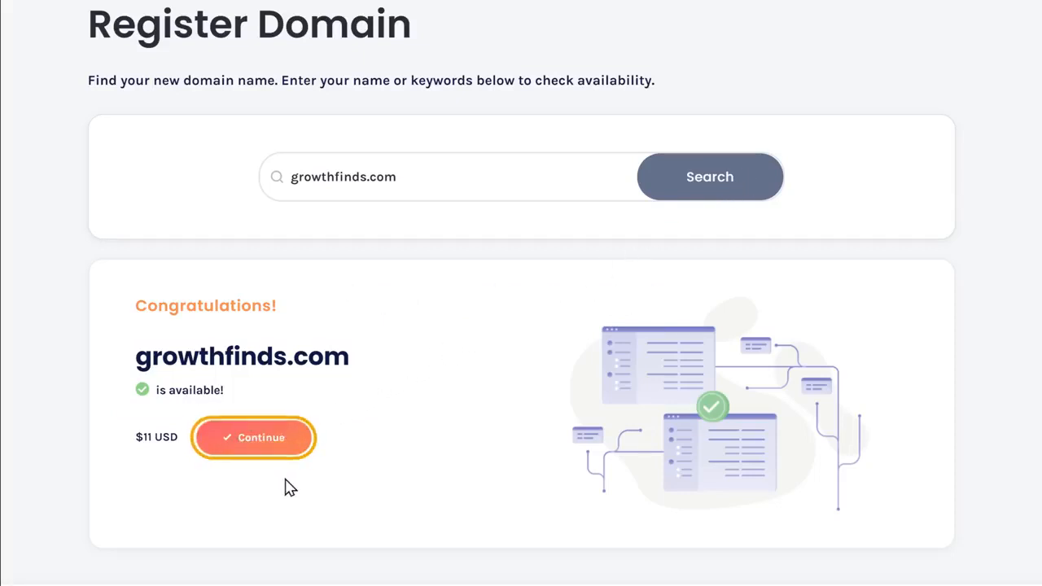
{"action": "left_click", "coordinate": [253, 441]}
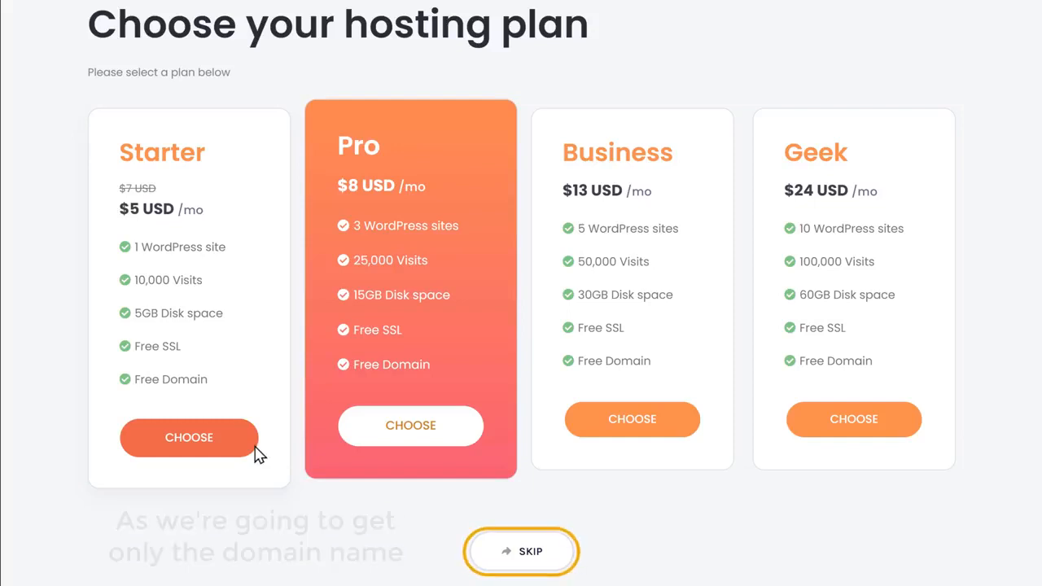
Step: Skip hosting, place the $11 growthfinds.com order, and view it Active under My Domains
{"action": "left_click", "coordinate": [523, 566]}
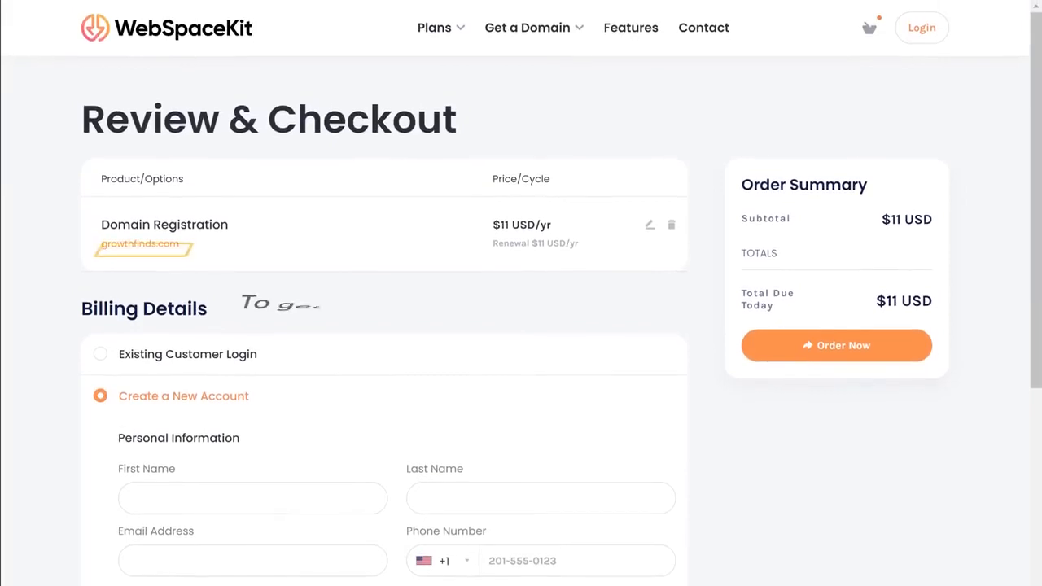
{"action": "scroll", "coordinate": [521, 325], "scroll_direction": "down", "scroll_amount": 4}
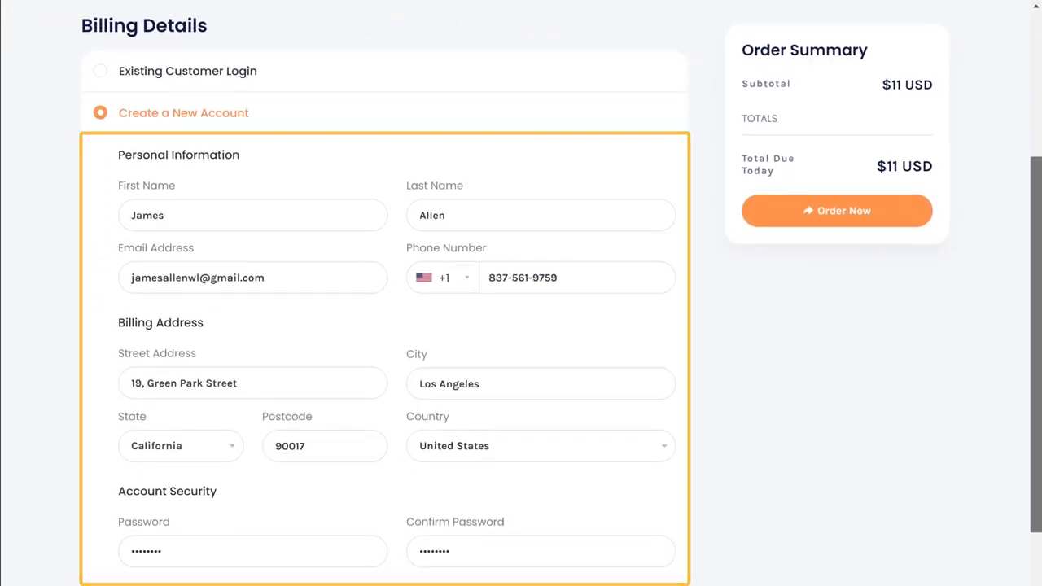
{"action": "scroll", "coordinate": [521, 326], "scroll_direction": "down", "scroll_amount": 5}
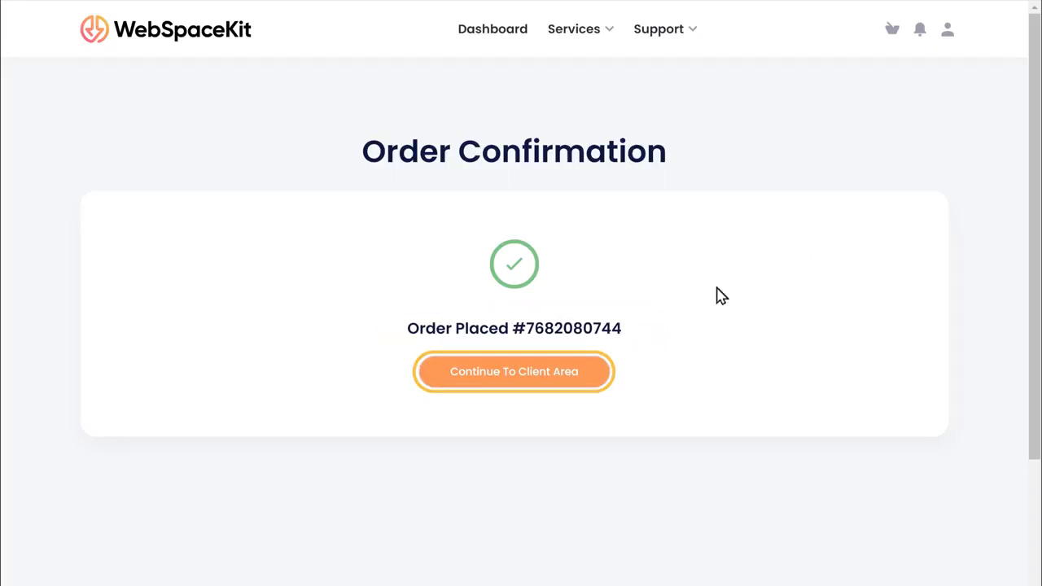
{"action": "left_click", "coordinate": [524, 389]}
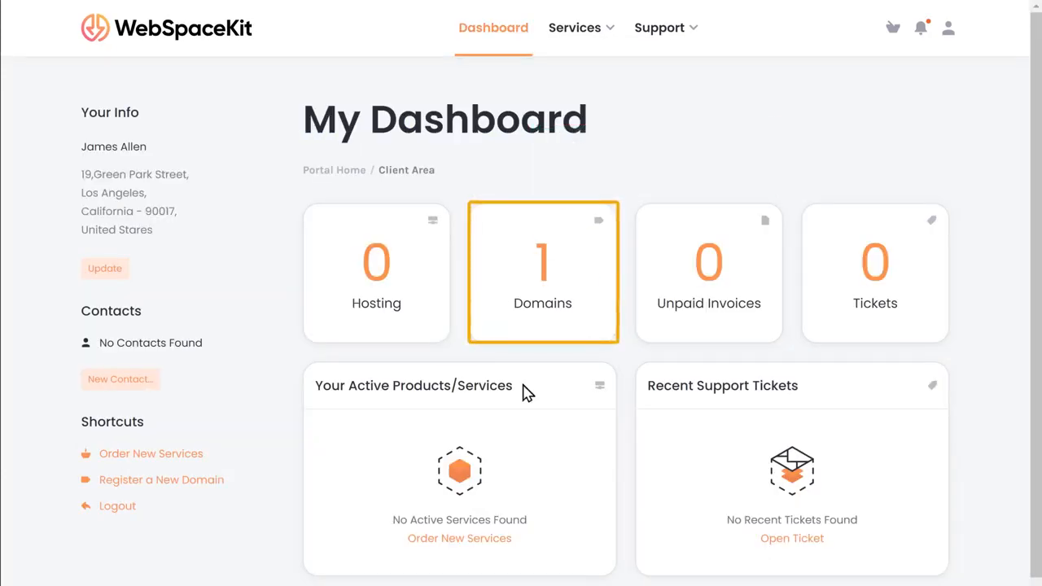
{"action": "left_click", "coordinate": [545, 319]}
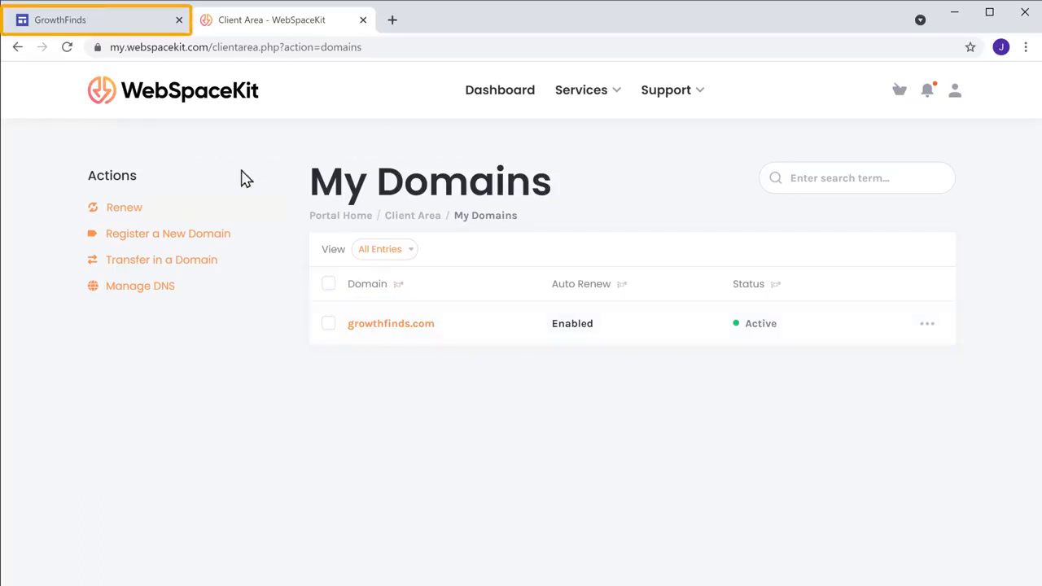
Step: Begin custom domain setup in the GrowthFinds site settings with third-party domain growthfinds.com
{"action": "left_click", "coordinate": [79, 29]}
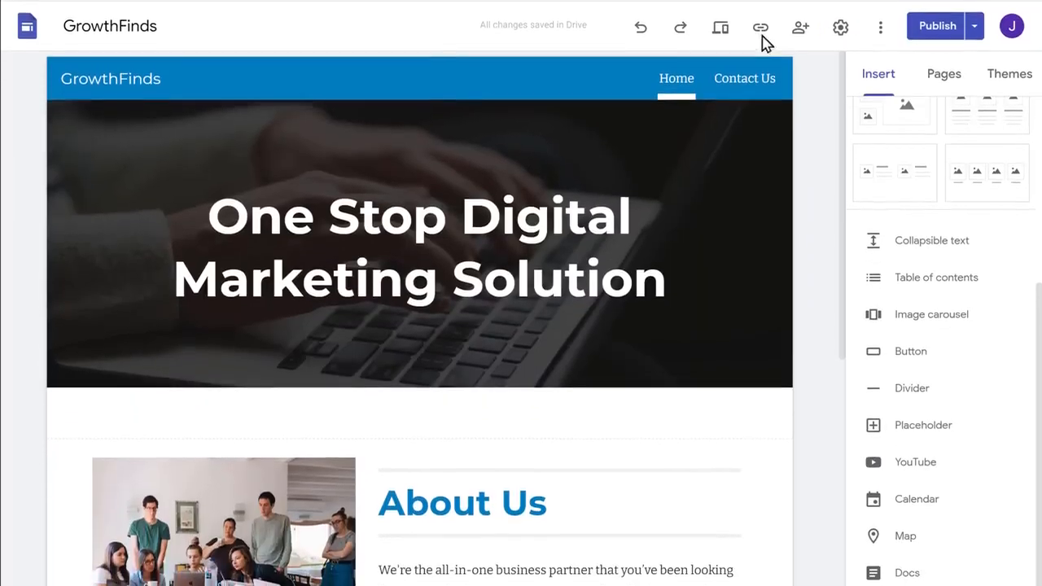
{"action": "left_click", "coordinate": [840, 34]}
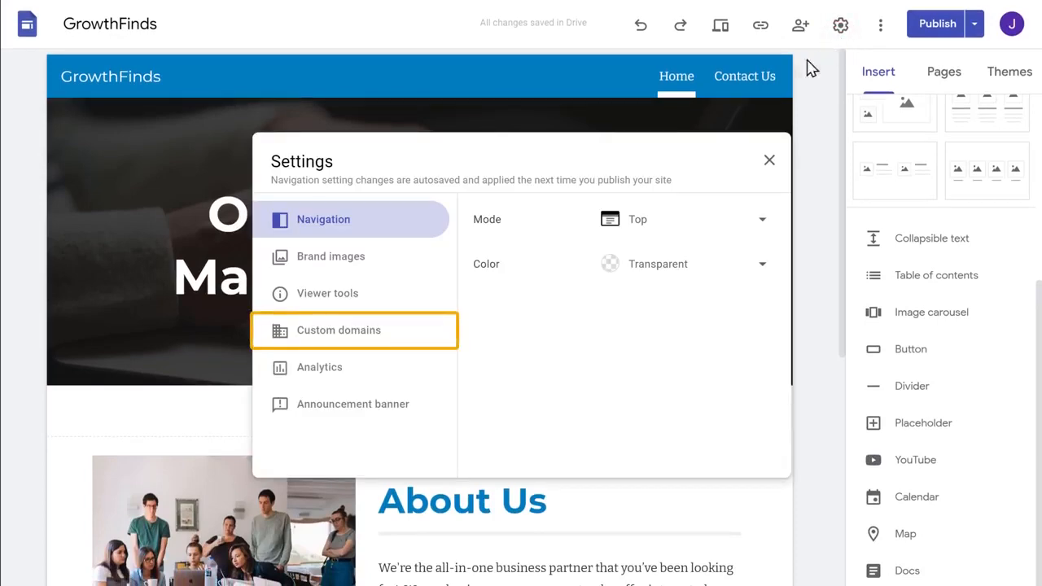
{"action": "left_click", "coordinate": [335, 346]}
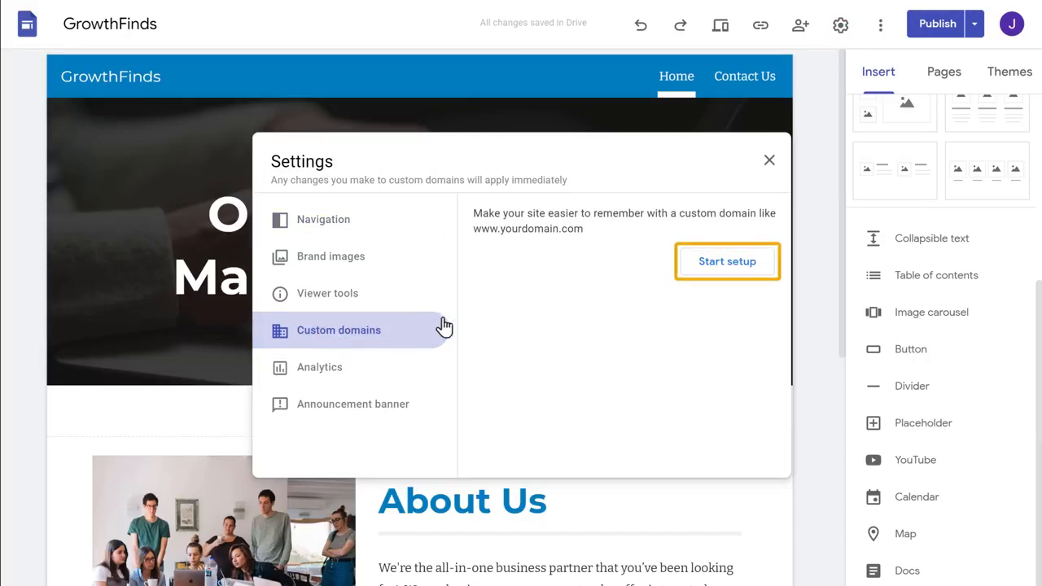
{"action": "left_click", "coordinate": [727, 265]}
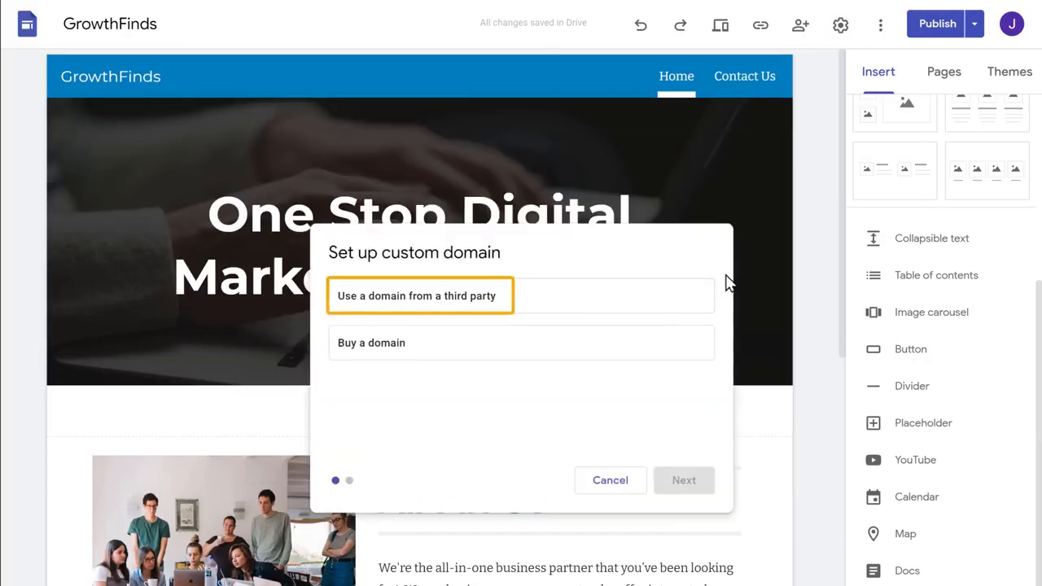
{"action": "left_click", "coordinate": [399, 312]}
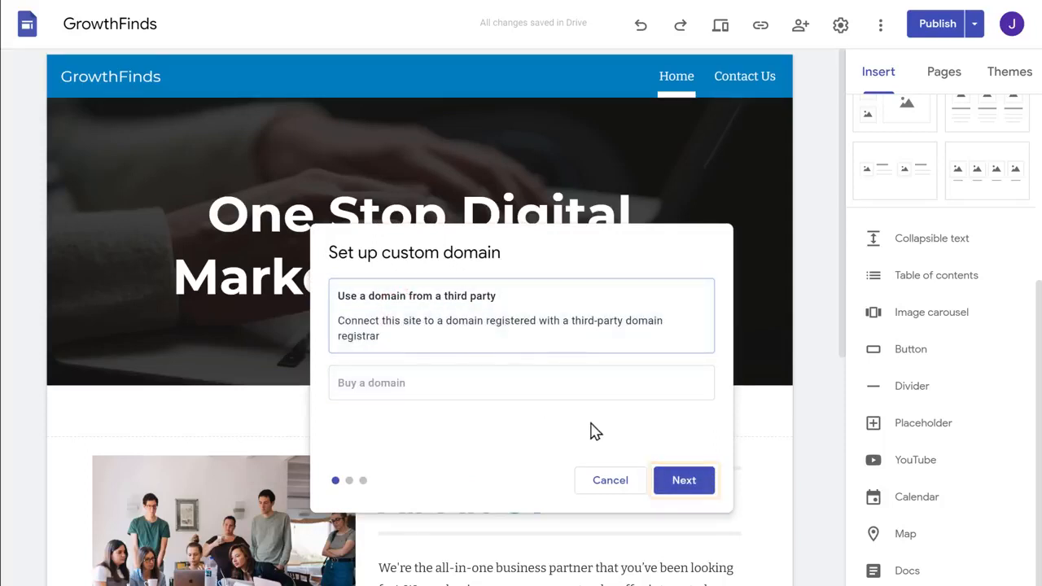
{"action": "left_click", "coordinate": [685, 489]}
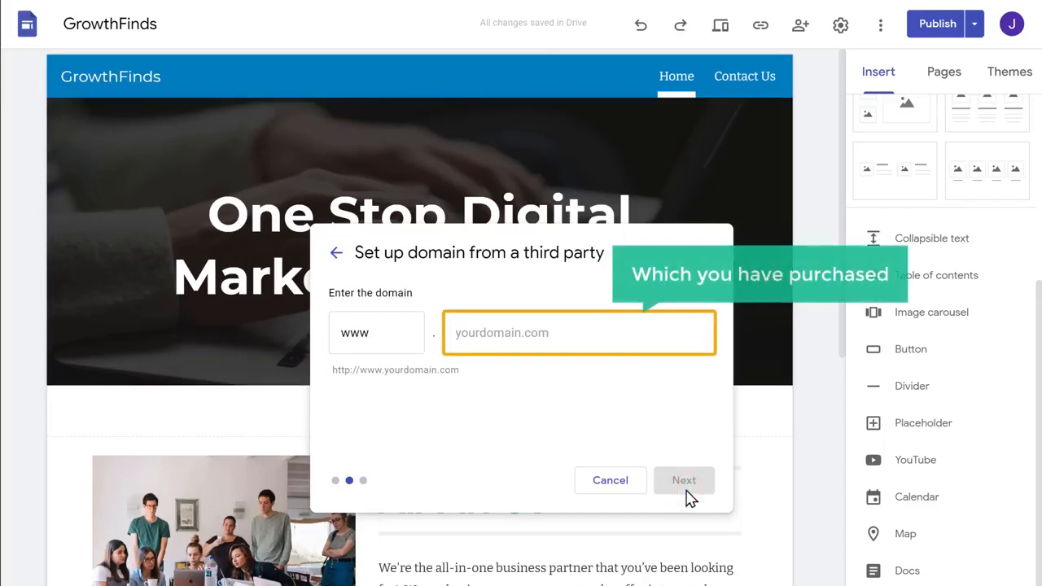
{"action": "left_click", "coordinate": [557, 333]}
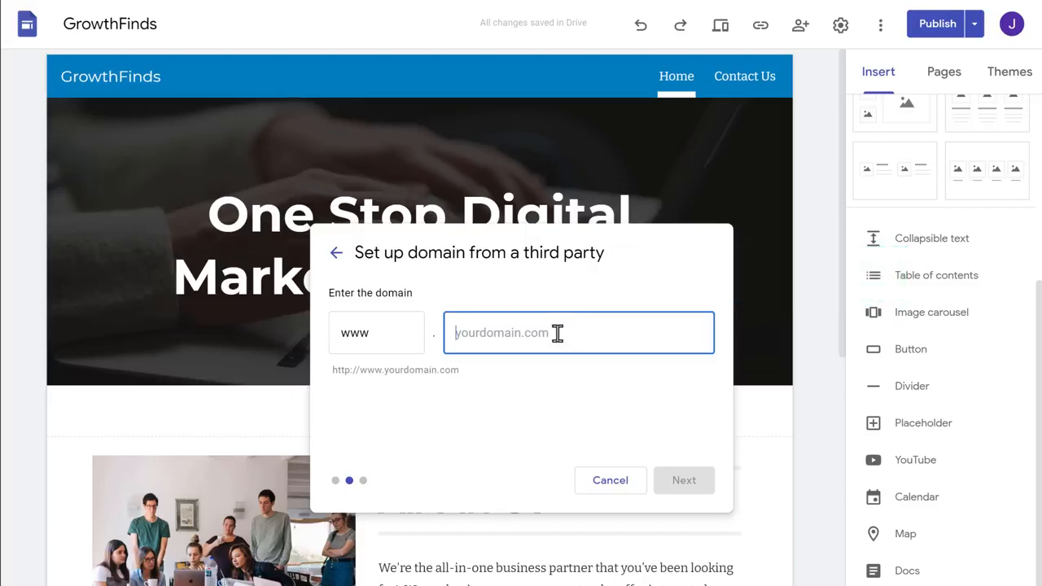
{"action": "type", "text": "growthfinds.com"}
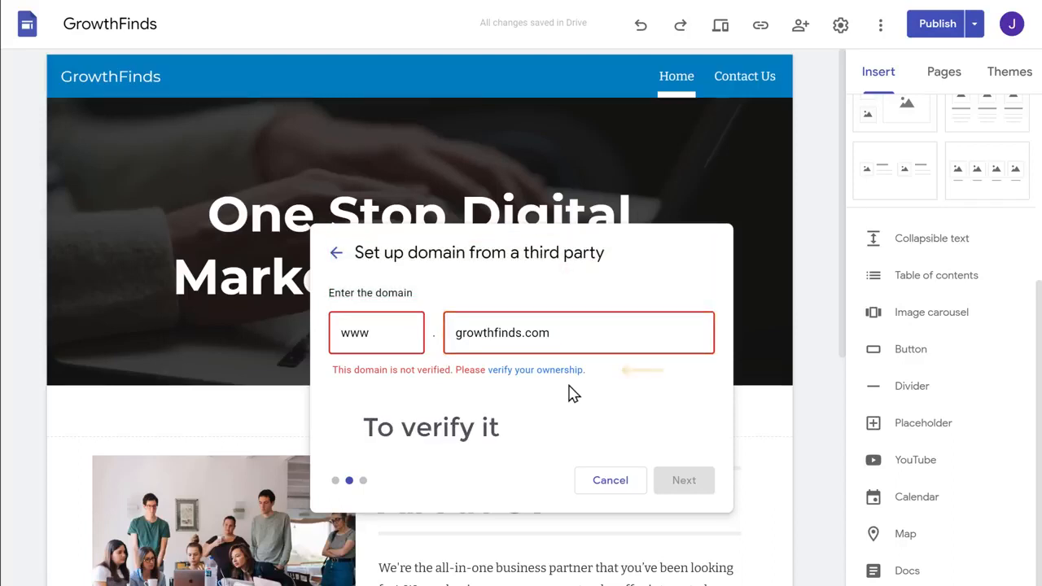
{"action": "left_click", "coordinate": [527, 371]}
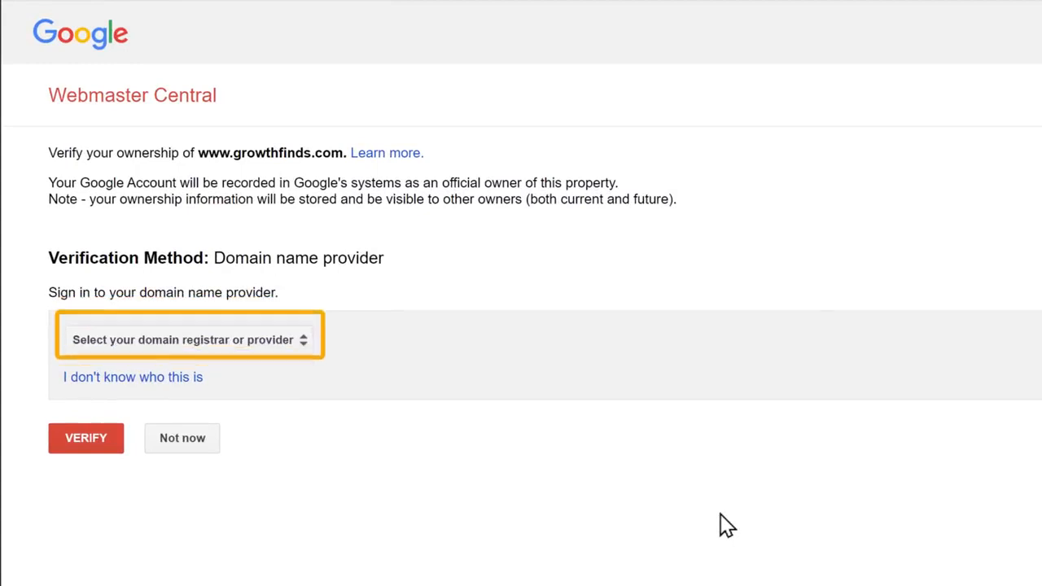
{"action": "left_click", "coordinate": [177, 348]}
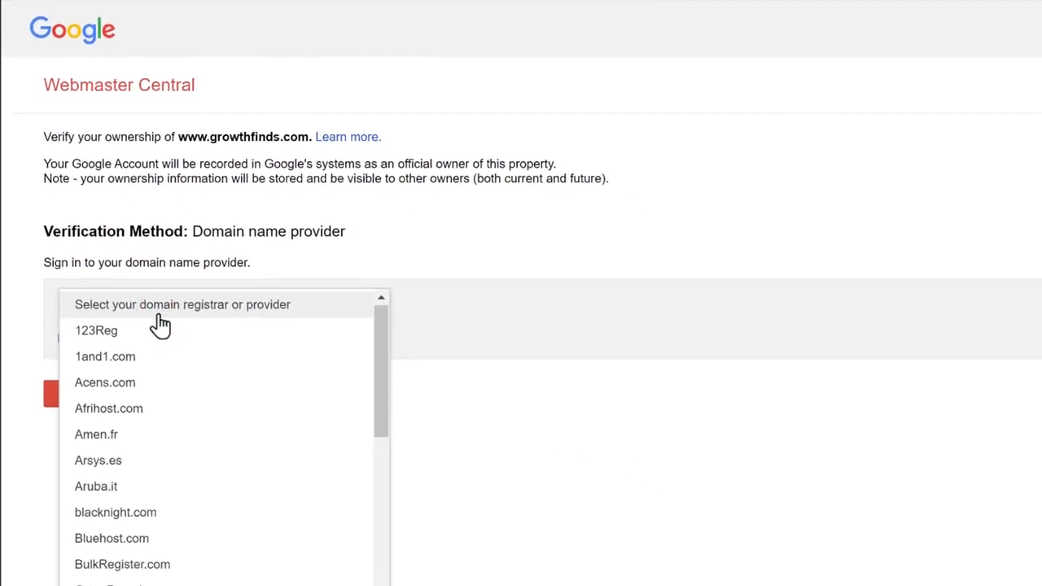
{"action": "scroll", "coordinate": [160, 324], "scroll_direction": "down", "scroll_amount": 10}
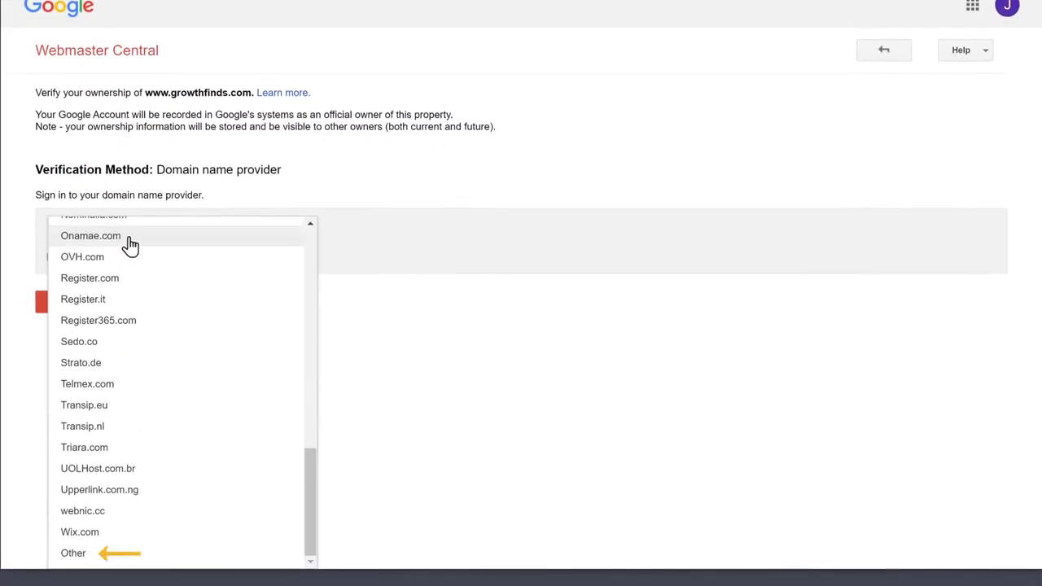
{"action": "left_click", "coordinate": [120, 555]}
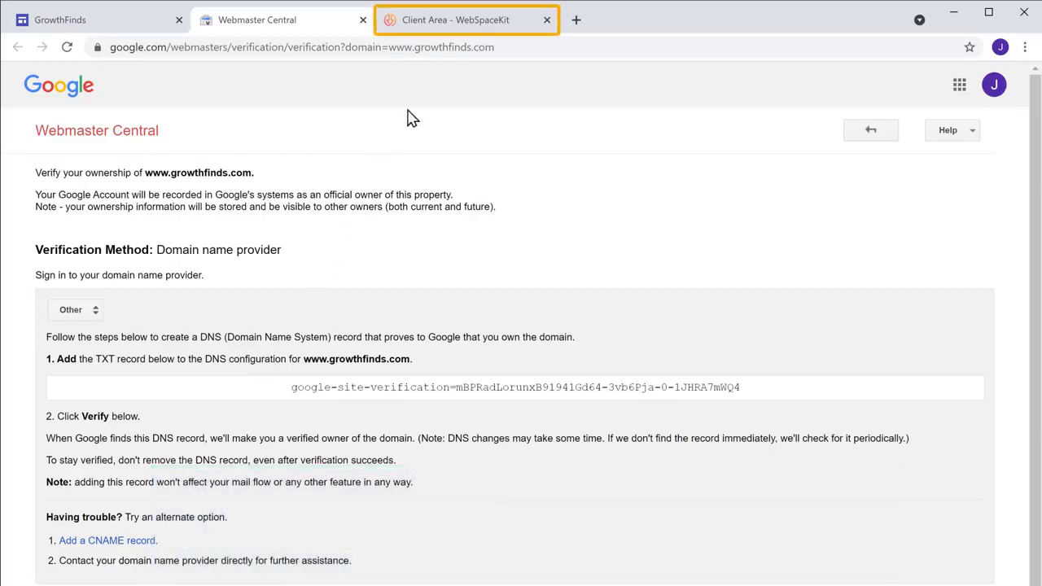
Step: Open the growthfinds.com zone in WebSpaceKit's DNS Manager
{"action": "left_click", "coordinate": [466, 27]}
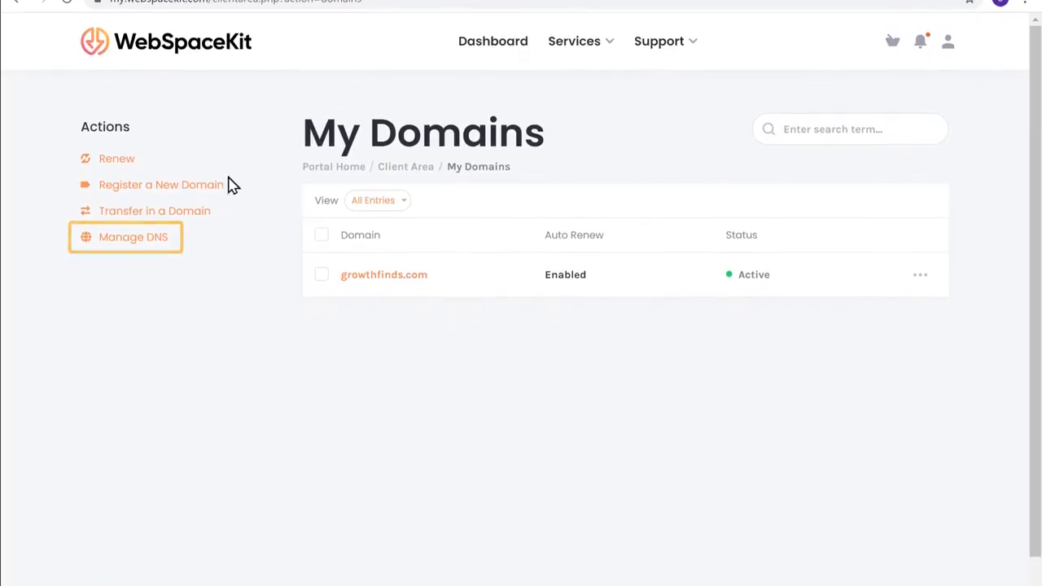
{"action": "left_click", "coordinate": [134, 242]}
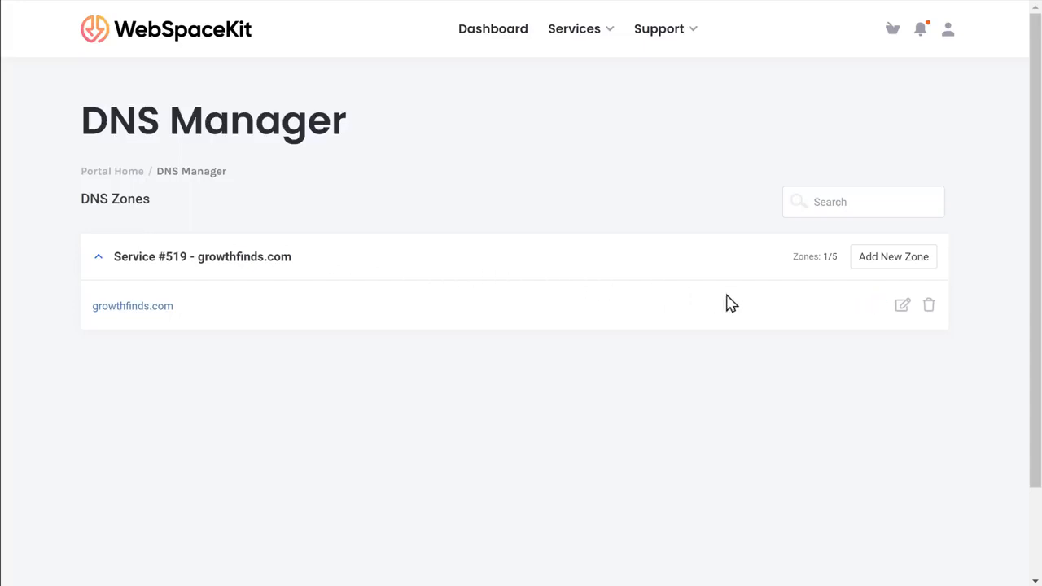
{"action": "left_click", "coordinate": [902, 314]}
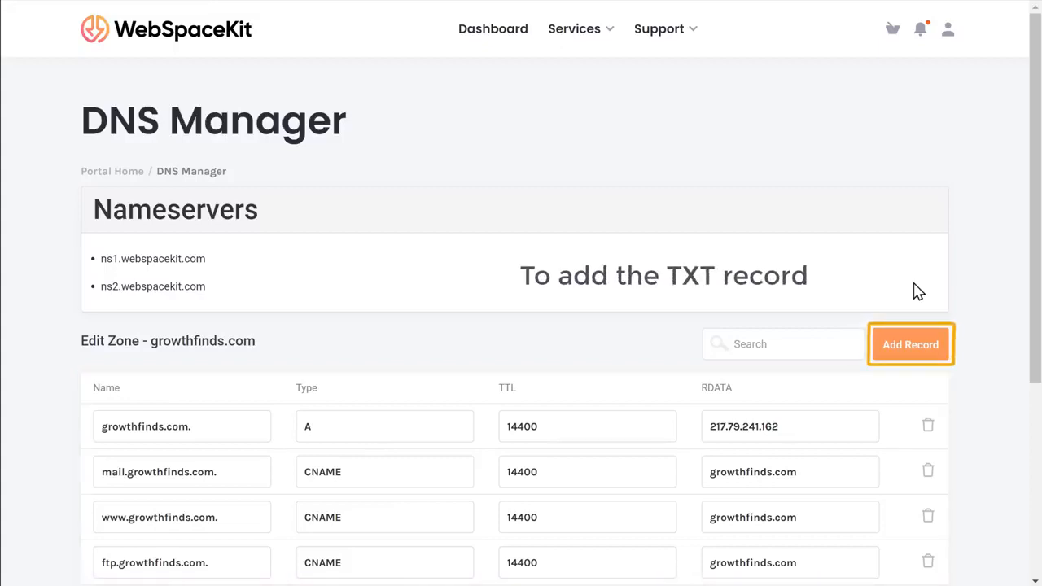
Step: Start a new DNS record named @ with type TXT
{"action": "left_click", "coordinate": [913, 353]}
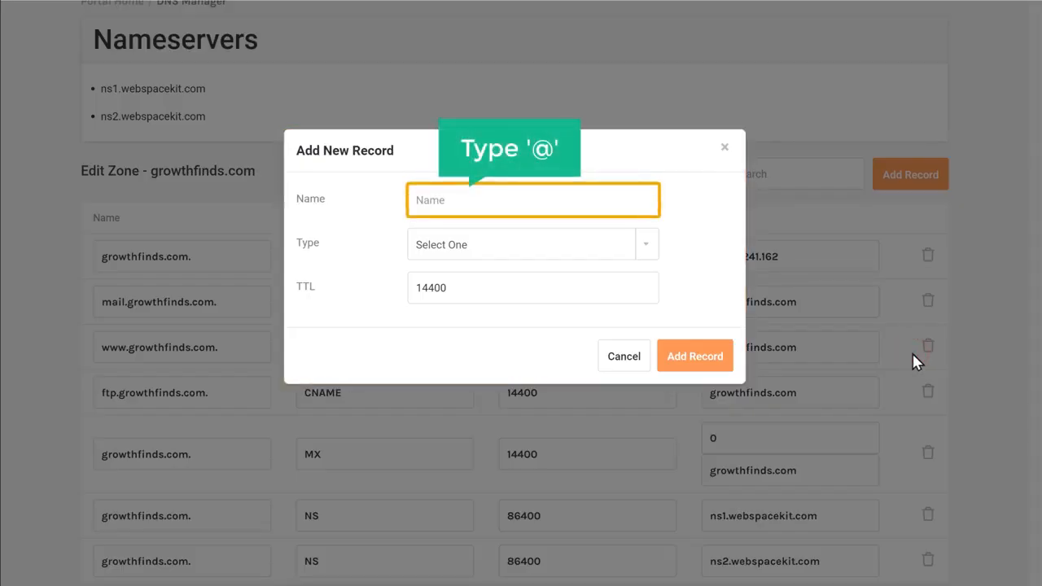
{"action": "left_click", "coordinate": [462, 196]}
{"action": "type", "text": "@"}
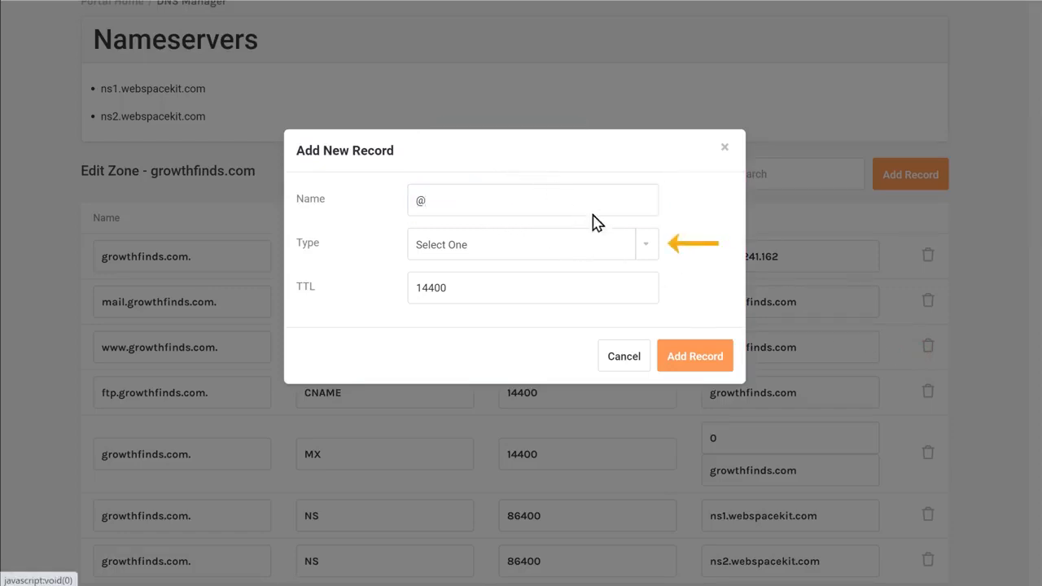
{"action": "left_click", "coordinate": [649, 256]}
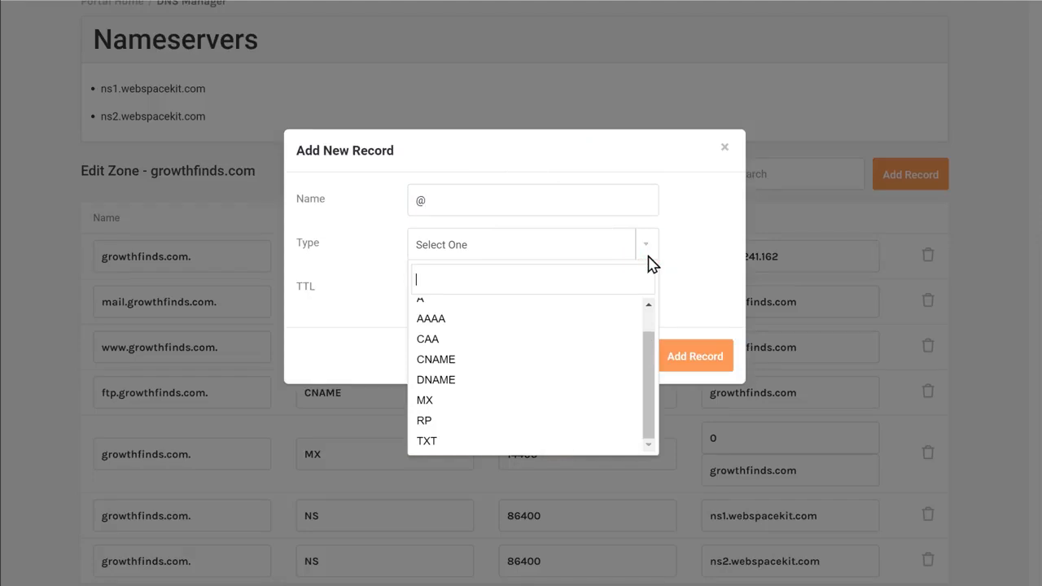
{"action": "left_click", "coordinate": [428, 444]}
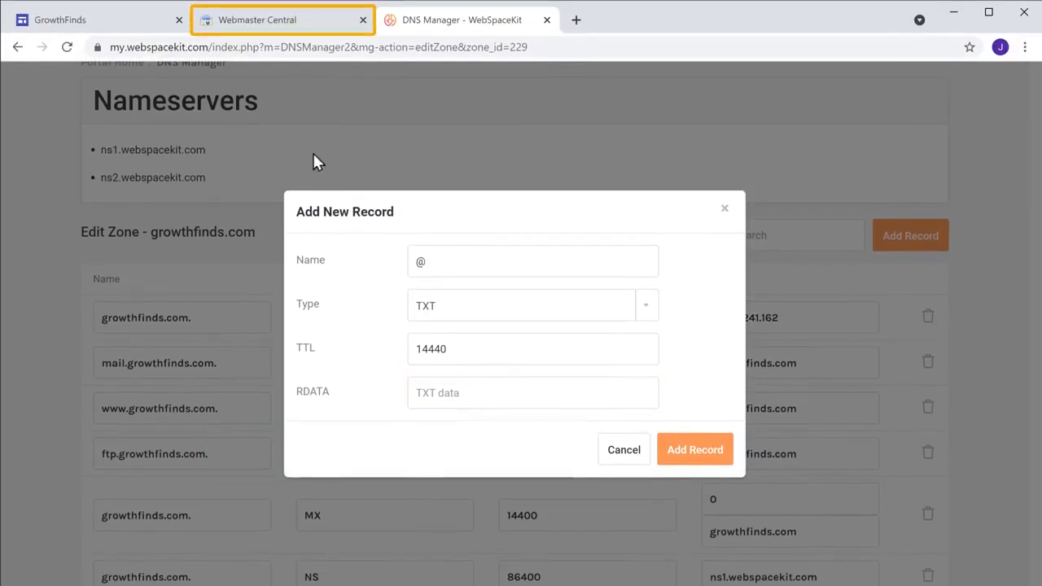
Step: Copy the google-site-verification TXT record from Google's instructions
{"action": "left_click", "coordinate": [259, 30]}
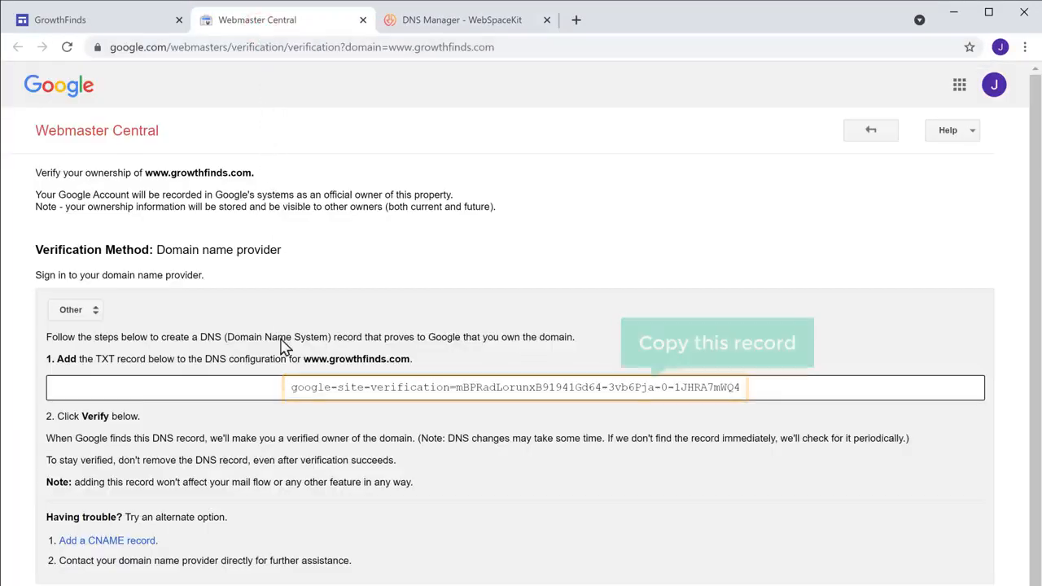
{"action": "left_click_drag", "start_coordinate": [287, 388], "coordinate": [768, 388]}
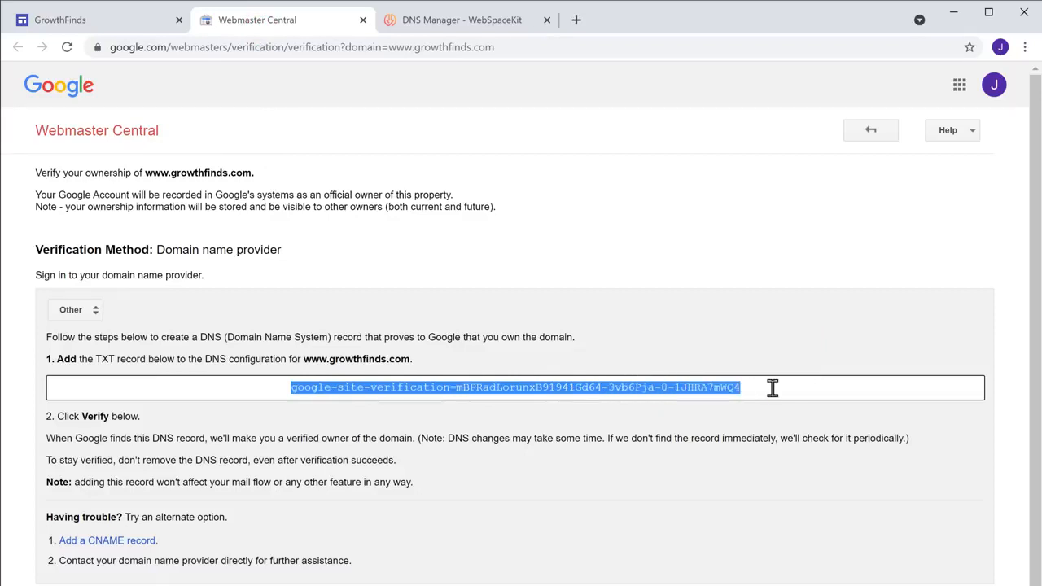
{"action": "right_click", "coordinate": [764, 393]}
{"action": "left_click", "coordinate": [561, 416]}
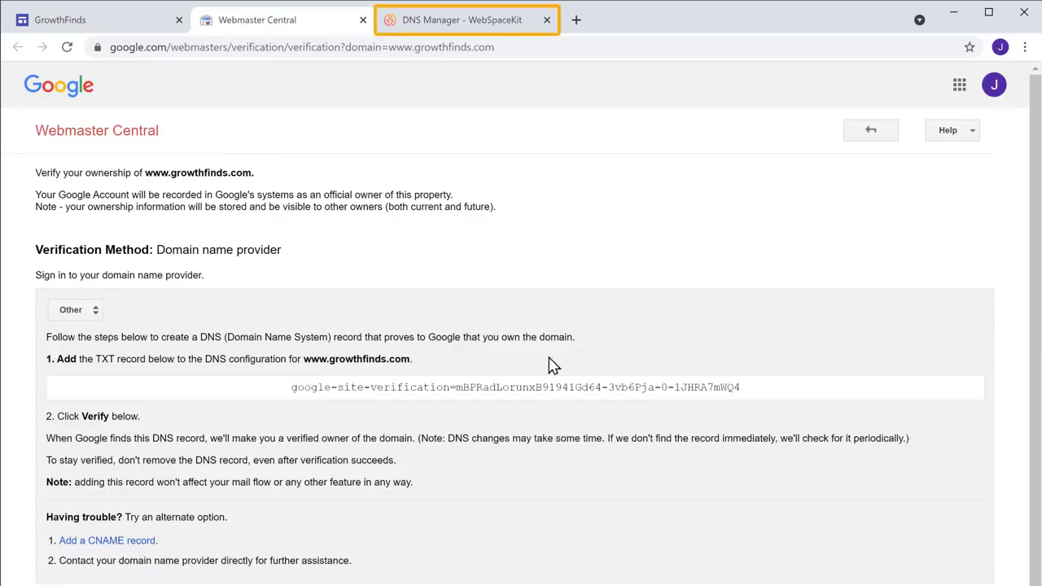
Step: Paste the verification value into the record's RDATA and save the TXT record
{"action": "left_click", "coordinate": [465, 19]}
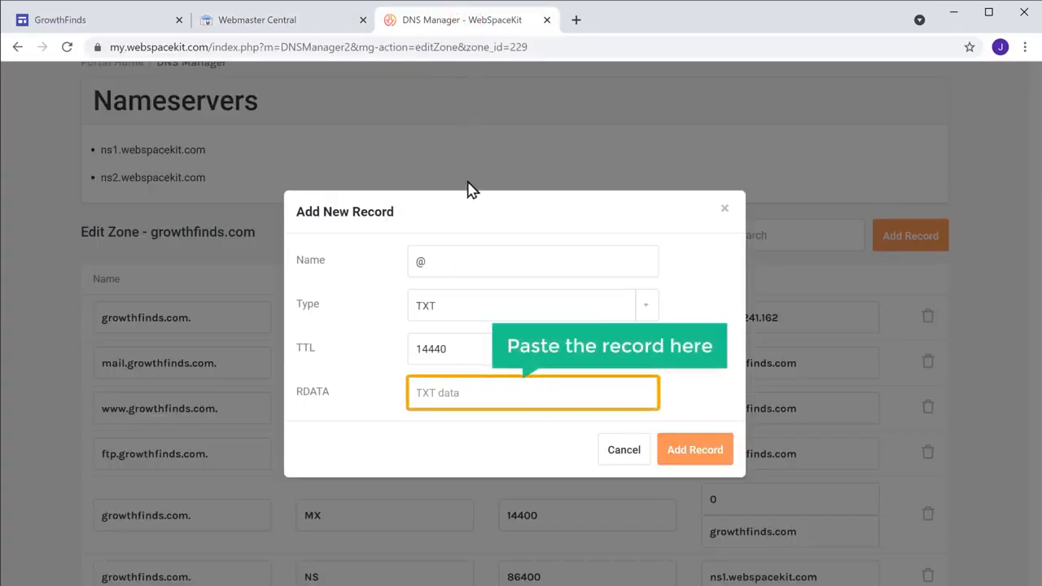
{"action": "right_click", "coordinate": [469, 393]}
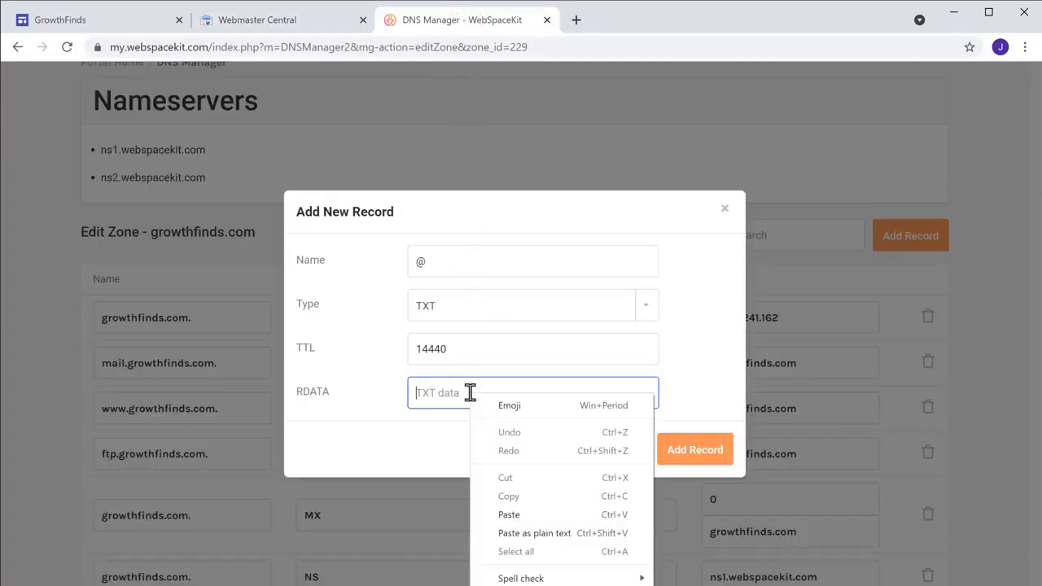
{"action": "left_click", "coordinate": [510, 518]}
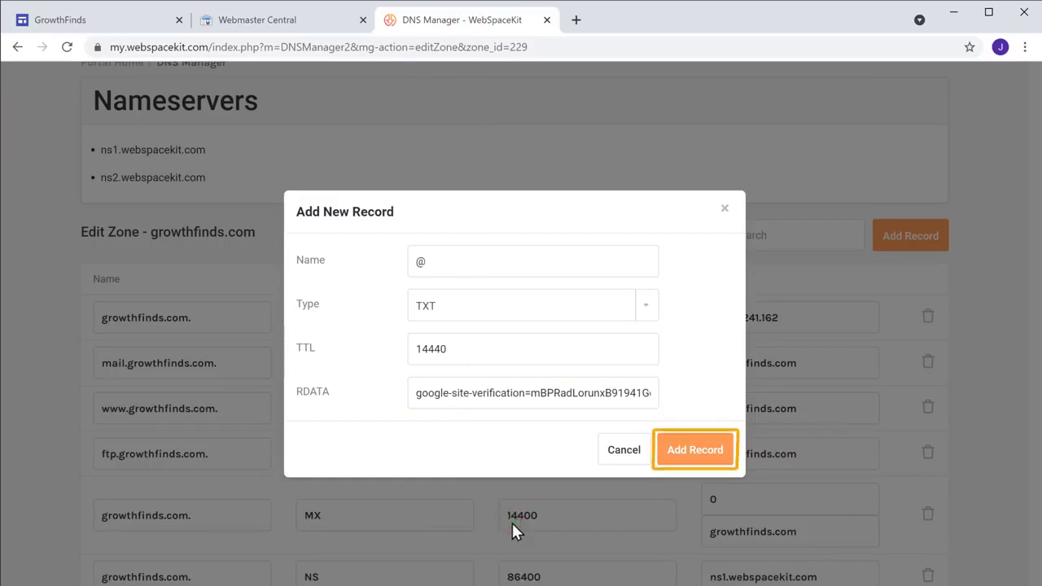
{"action": "left_click", "coordinate": [691, 456]}
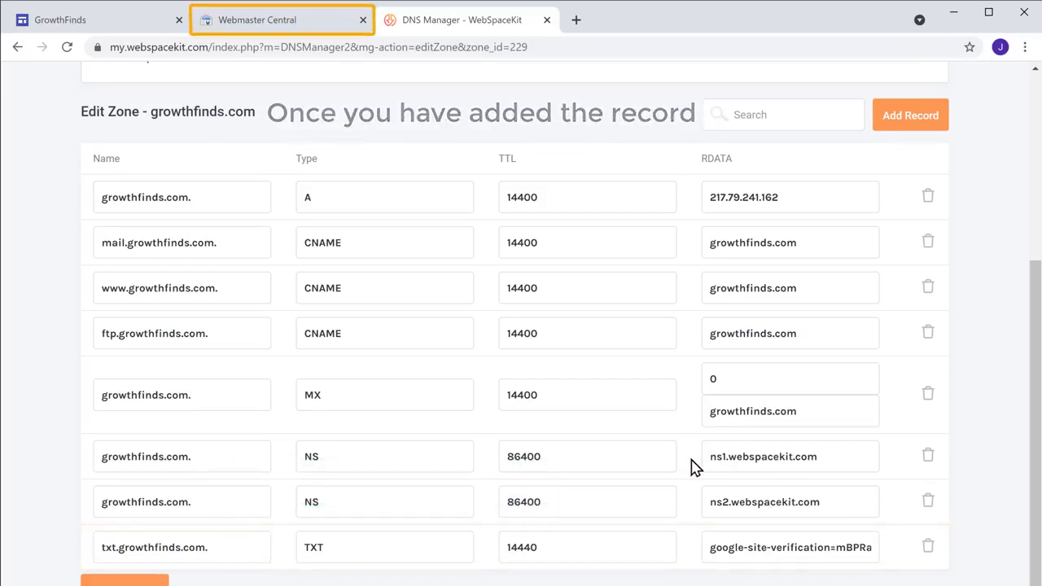
{"action": "left_click", "coordinate": [261, 33]}
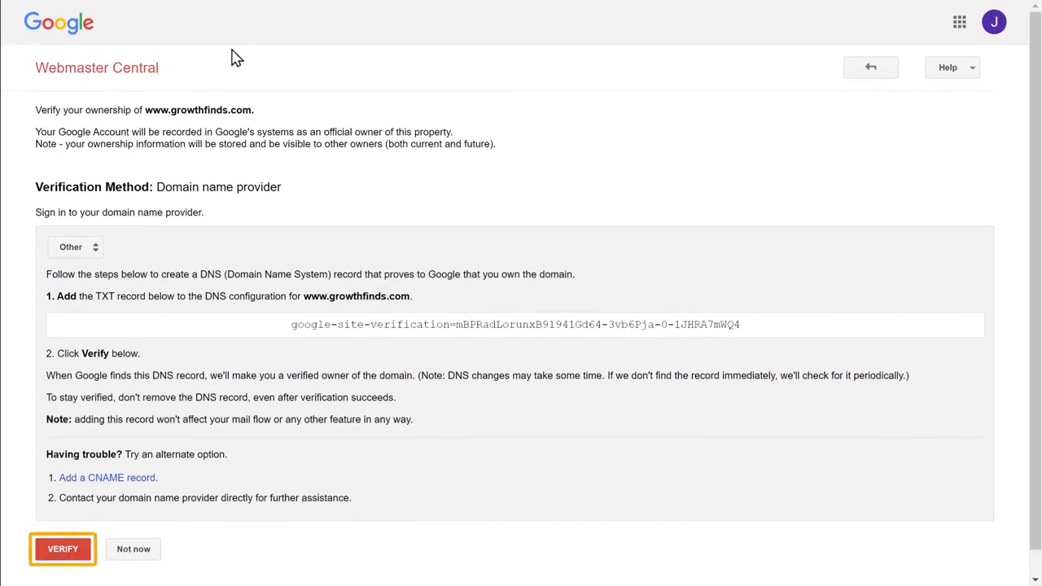
{"action": "left_click", "coordinate": [61, 550]}
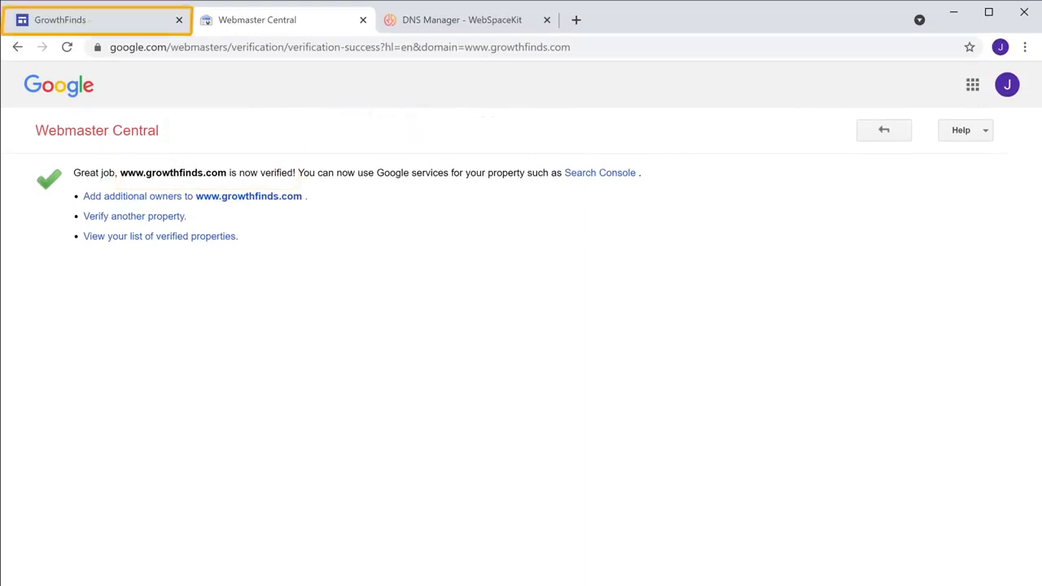
{"action": "left_click", "coordinate": [92, 26]}
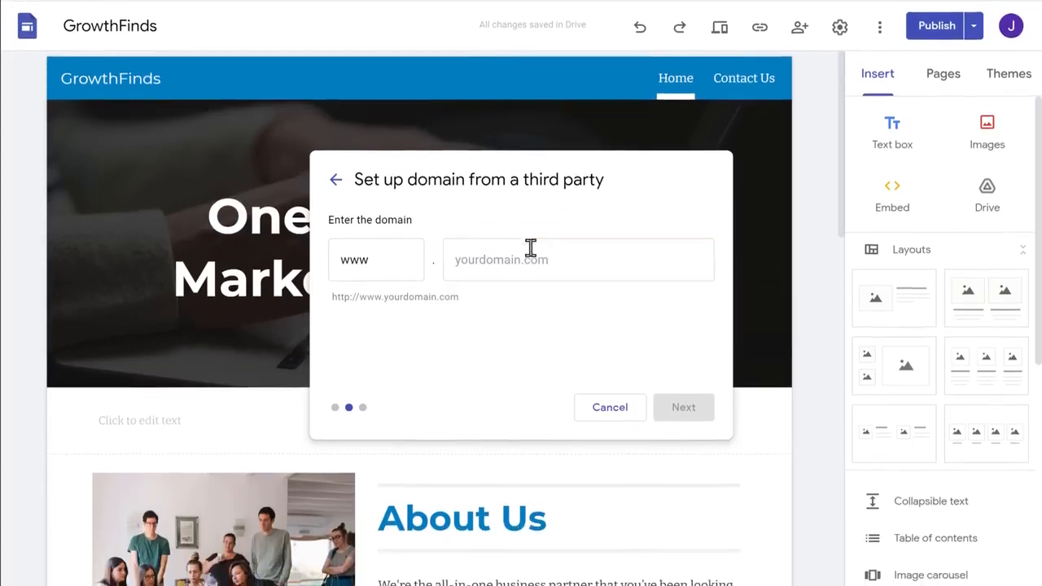
Step: Enter growthfinds.com as the site's custom domain and continue to the registrar steps
{"action": "left_click", "coordinate": [550, 319]}
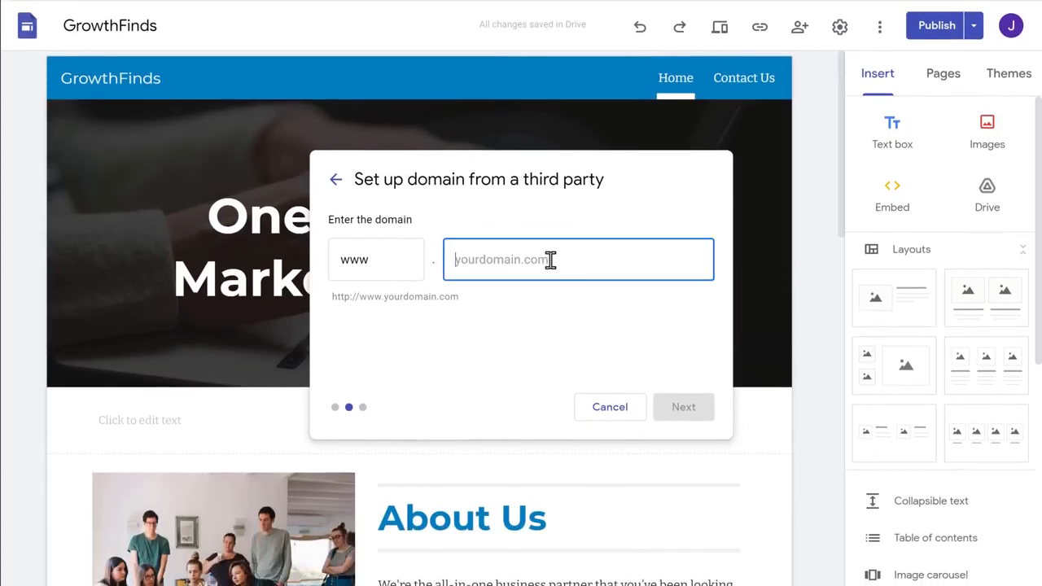
{"action": "type", "text": "growthfinds.com"}
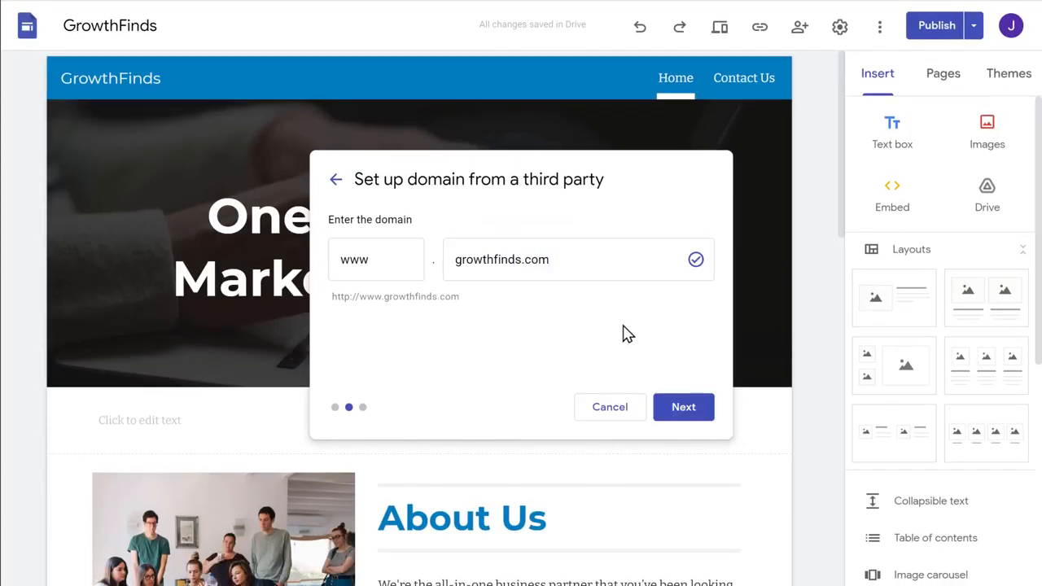
{"action": "left_click", "coordinate": [683, 416]}
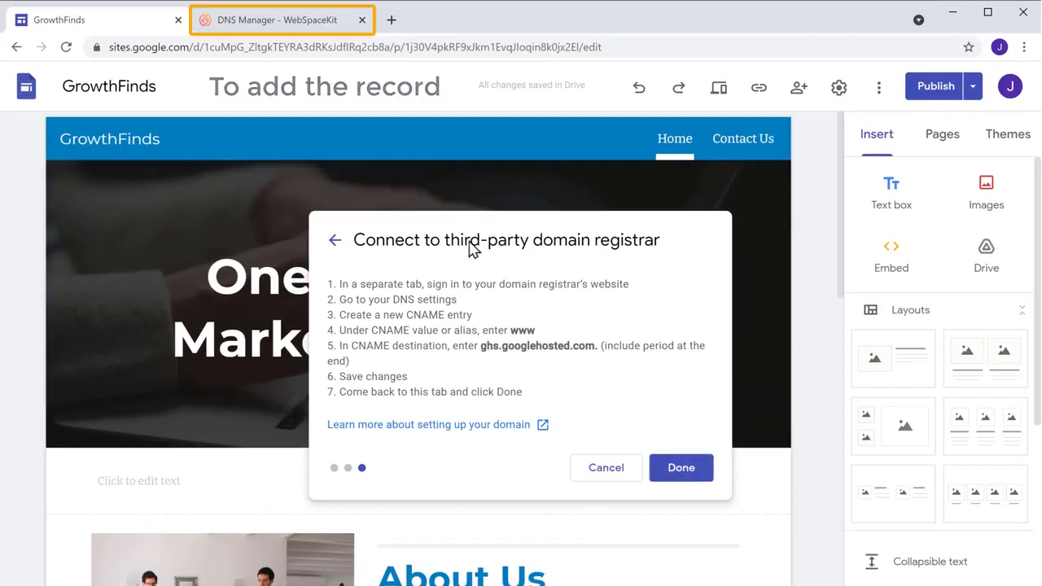
Step: Delete the old www CNAME record from the growthfinds.com zone and start a new record
{"action": "left_click", "coordinate": [277, 28]}
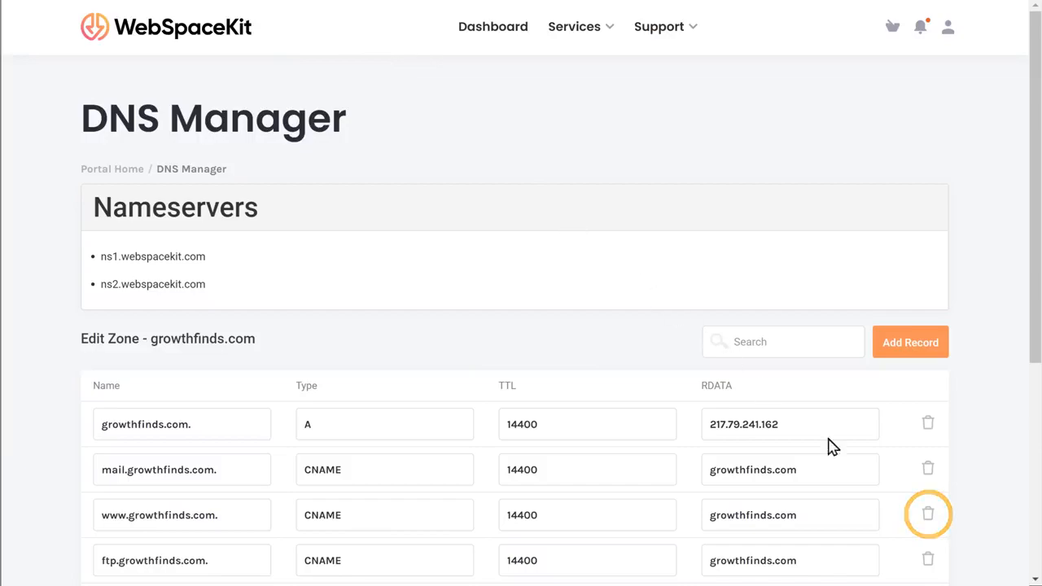
{"action": "left_click", "coordinate": [927, 521]}
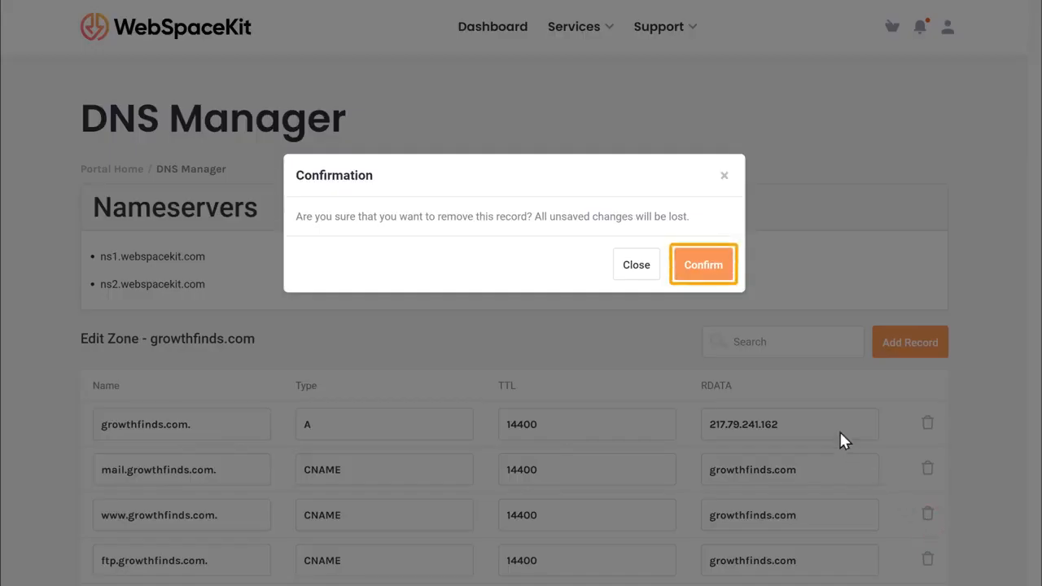
{"action": "left_click", "coordinate": [703, 267]}
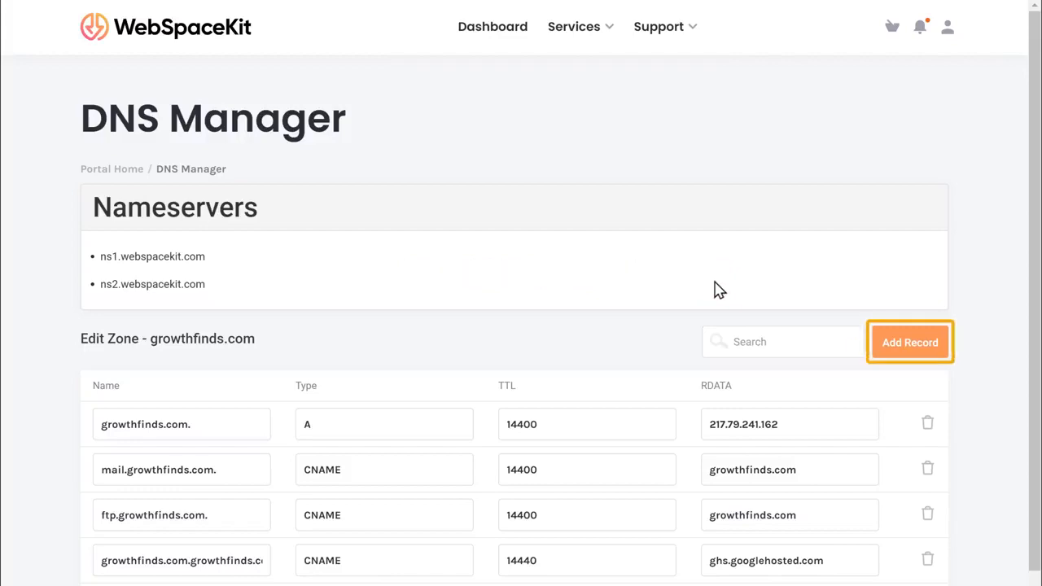
{"action": "left_click", "coordinate": [910, 343]}
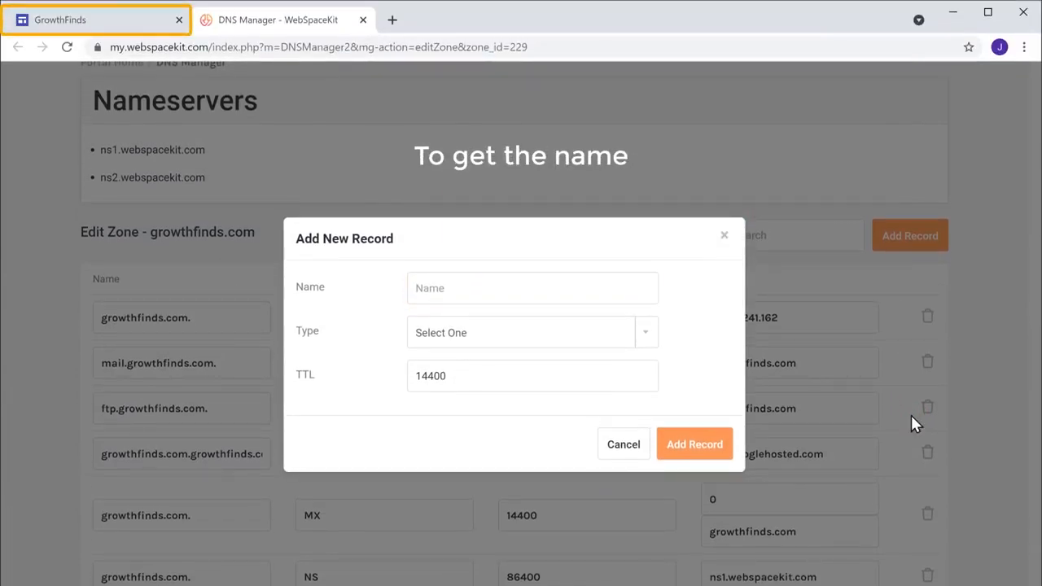
{"action": "left_click", "coordinate": [90, 30]}
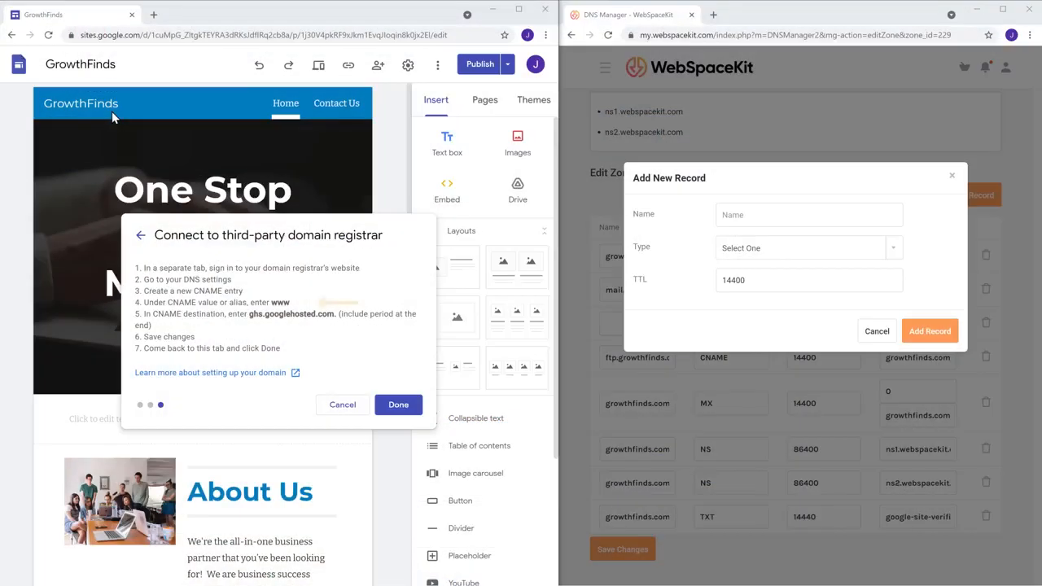
Step: Name the new record www, copied from the Sites instructions, and set its type to CNAME
{"action": "double_click", "coordinate": [275, 302]}
{"action": "right_click", "coordinate": [277, 302]}
{"action": "left_click", "coordinate": [312, 313]}
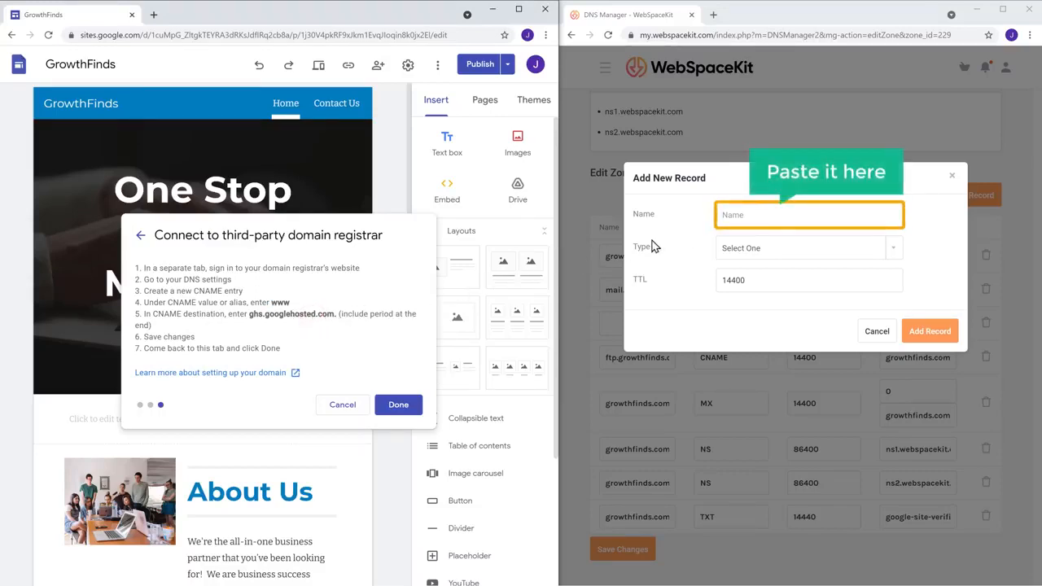
{"action": "right_click", "coordinate": [757, 216]}
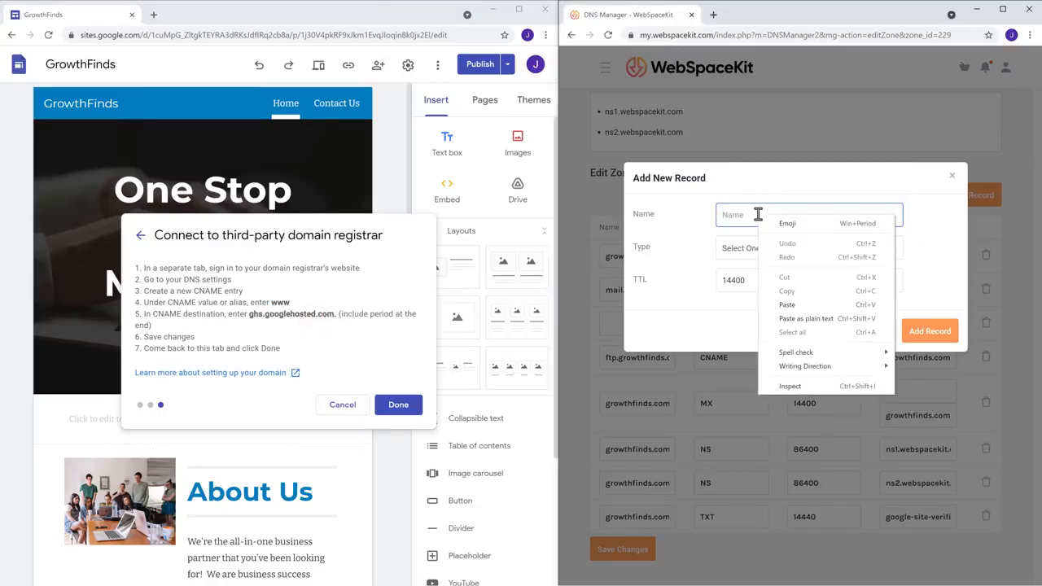
{"action": "left_click", "coordinate": [788, 305]}
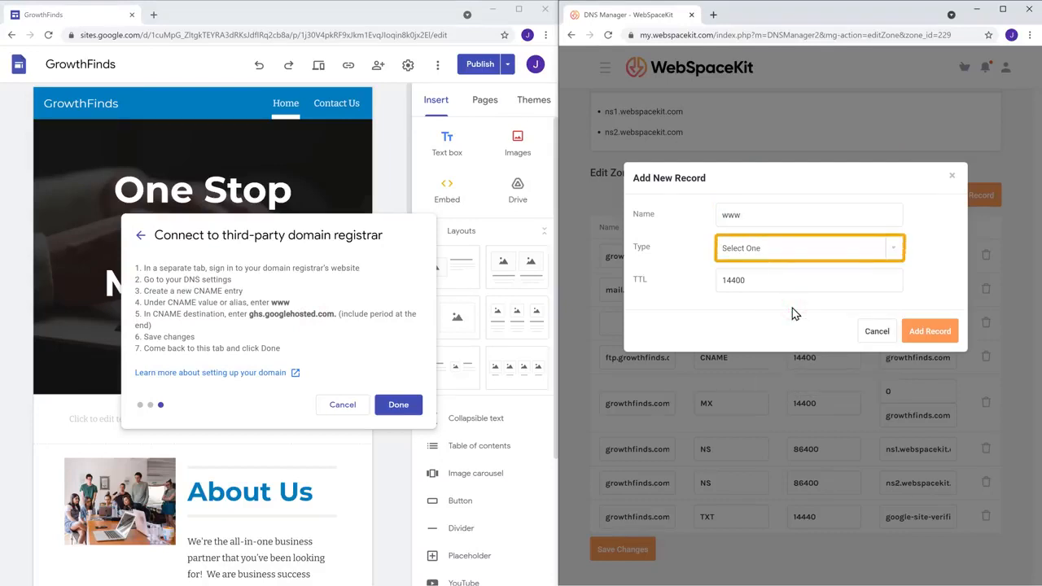
{"action": "left_click", "coordinate": [795, 261]}
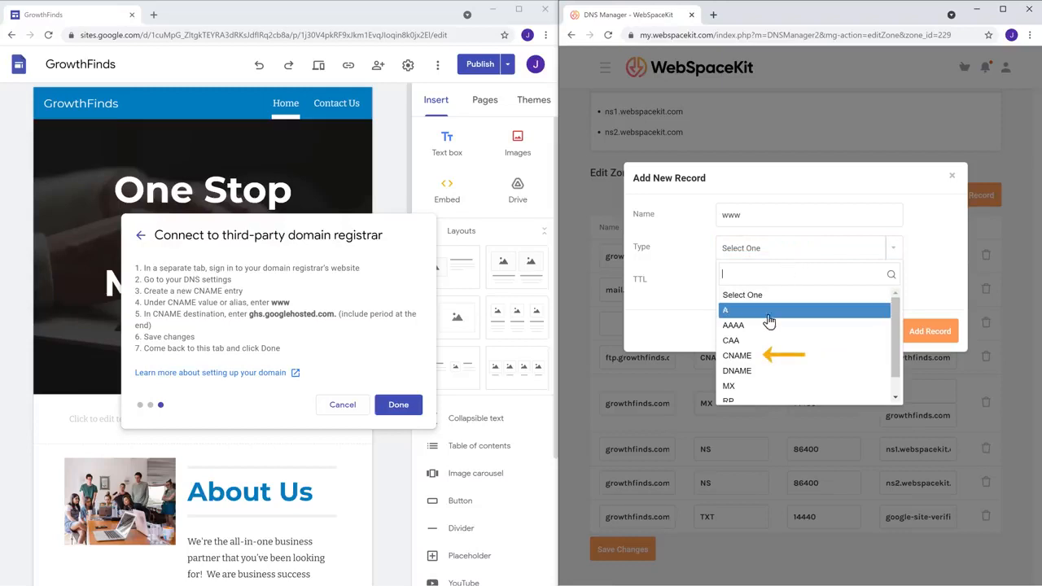
{"action": "left_click", "coordinate": [738, 360]}
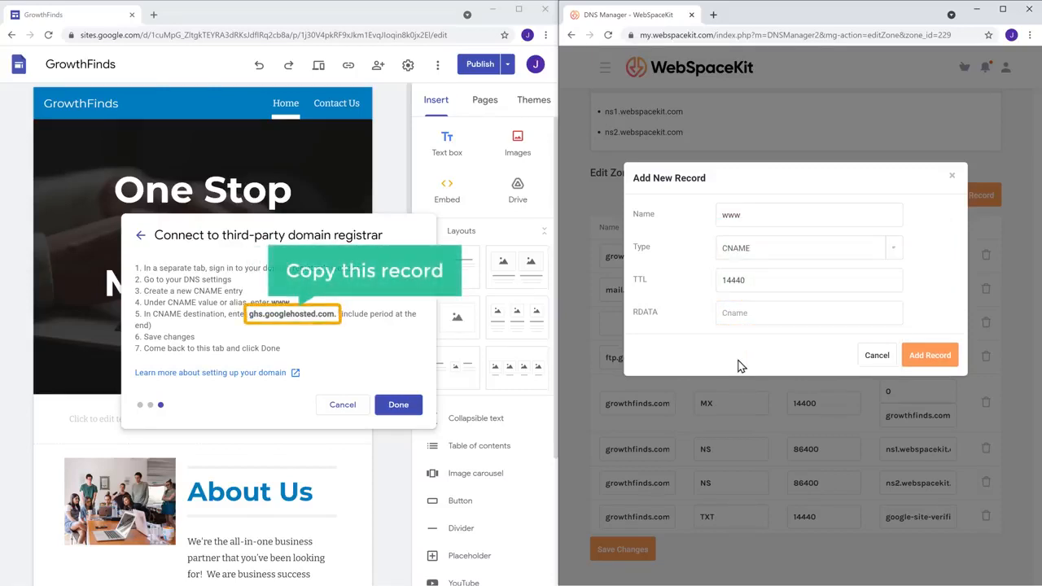
Step: Point the CNAME to ghs.googlehosted.com., save it, and finish the Sites connection step
{"action": "left_click", "coordinate": [250, 315]}
{"action": "left_click_drag", "start_coordinate": [319, 315], "coordinate": [335, 314]}
{"action": "right_click", "coordinate": [336, 316]}
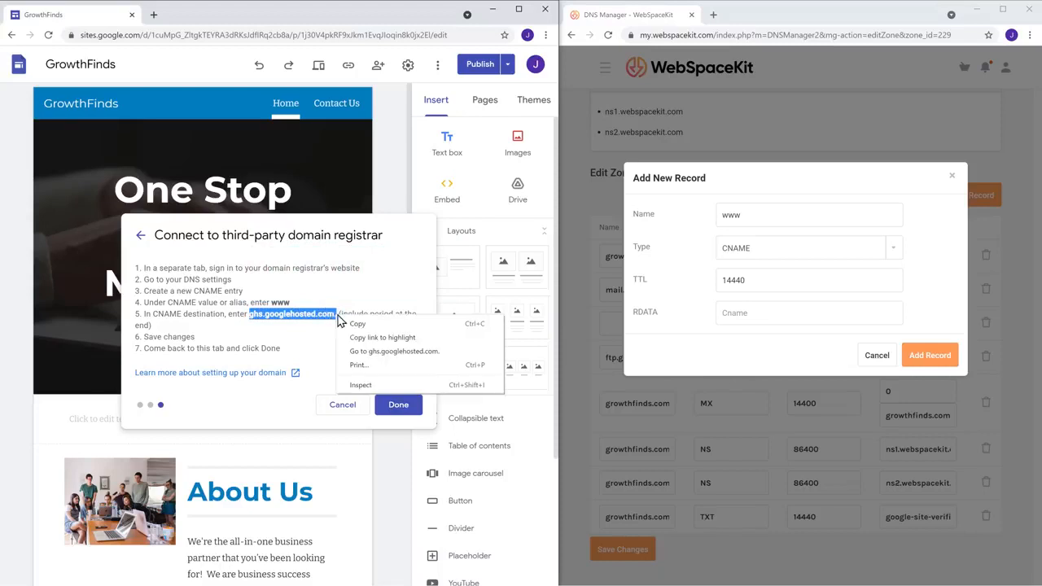
{"action": "left_click", "coordinate": [357, 324]}
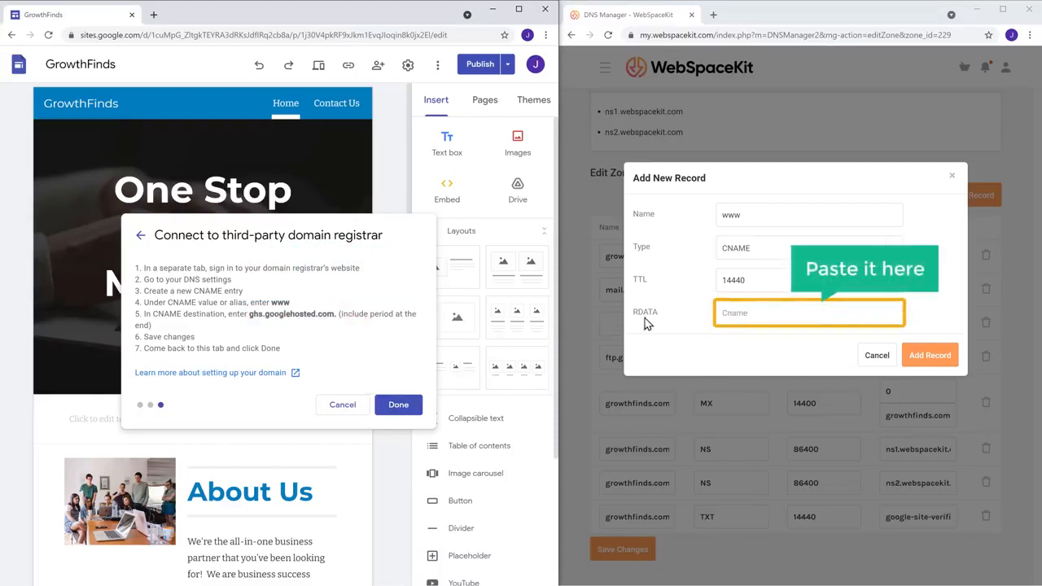
{"action": "right_click", "coordinate": [750, 315]}
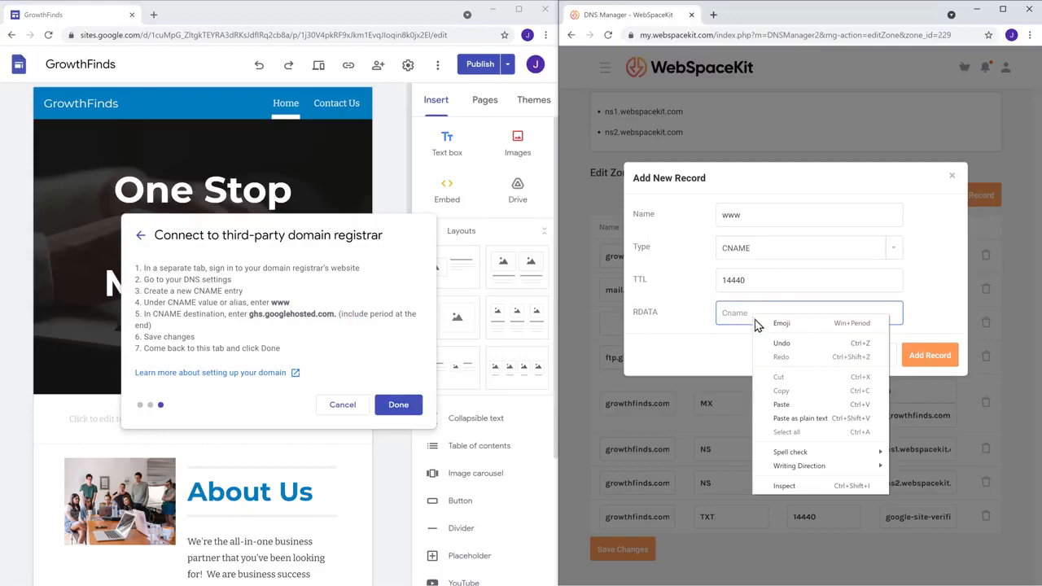
{"action": "left_click", "coordinate": [781, 405]}
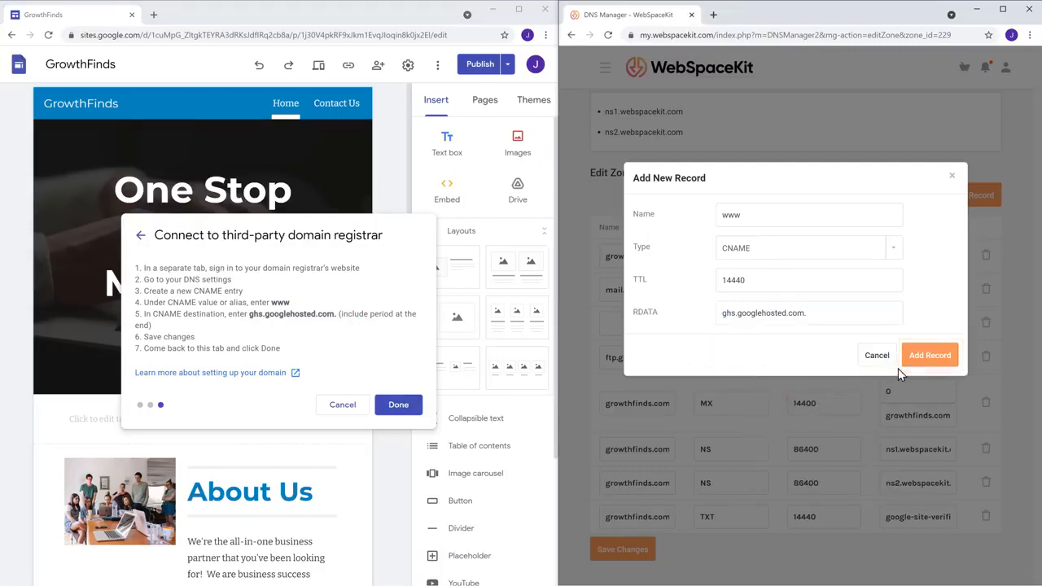
{"action": "left_click", "coordinate": [926, 361]}
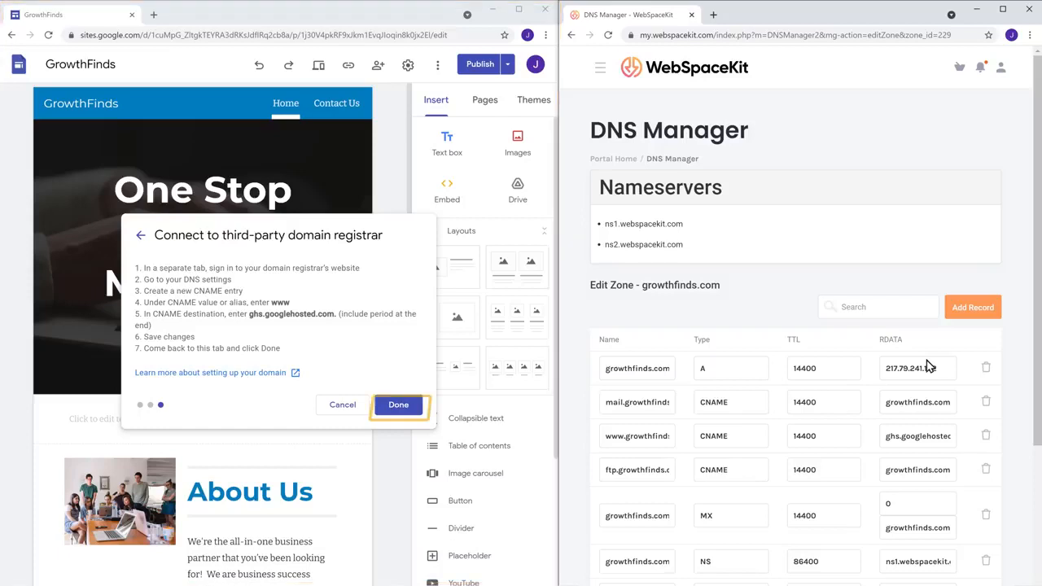
{"action": "left_click", "coordinate": [400, 411]}
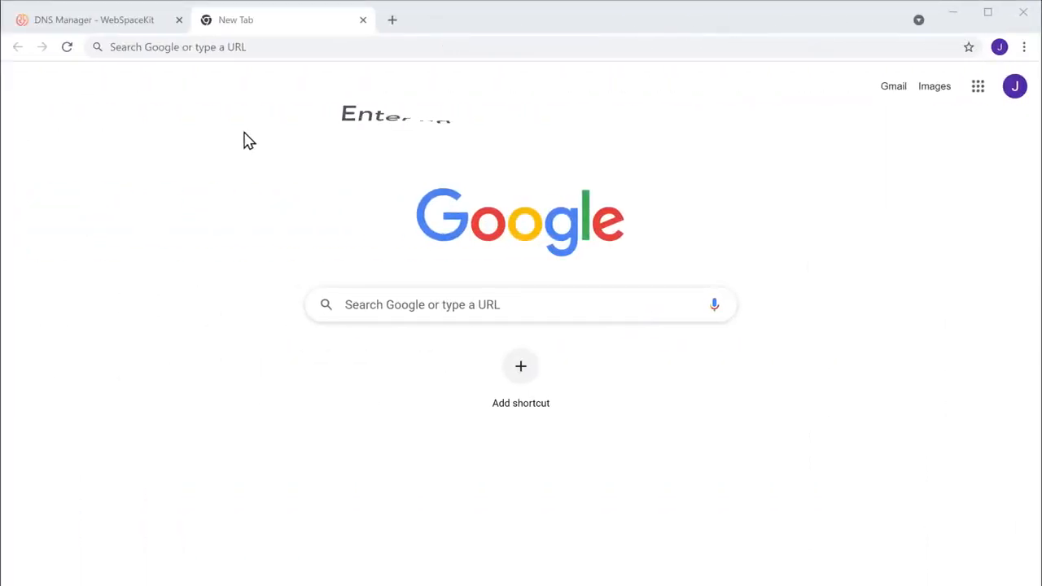
{"action": "left_click", "coordinate": [270, 46]}
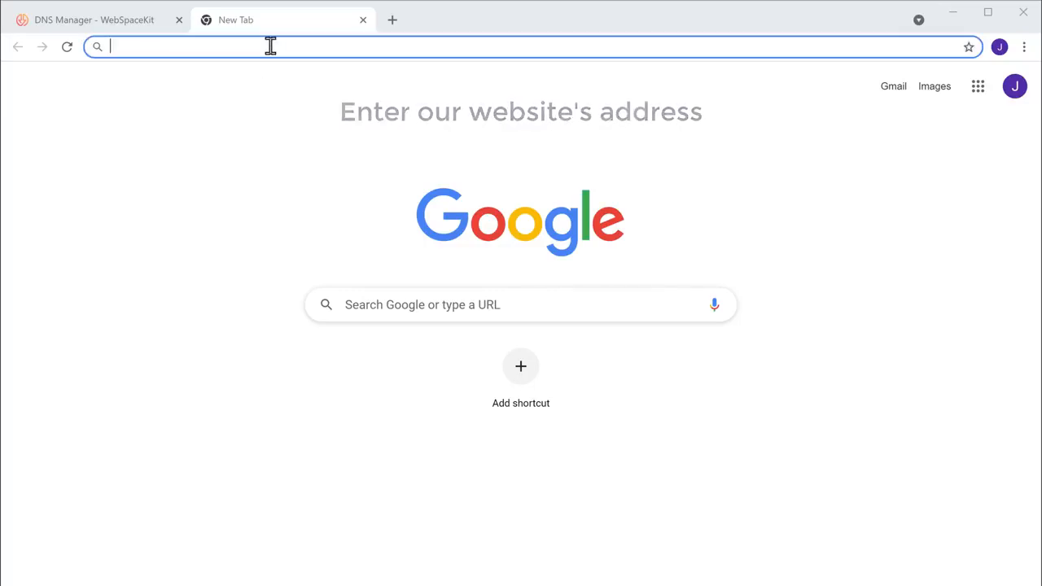
{"action": "type", "text": "www.growthfinds.com"}
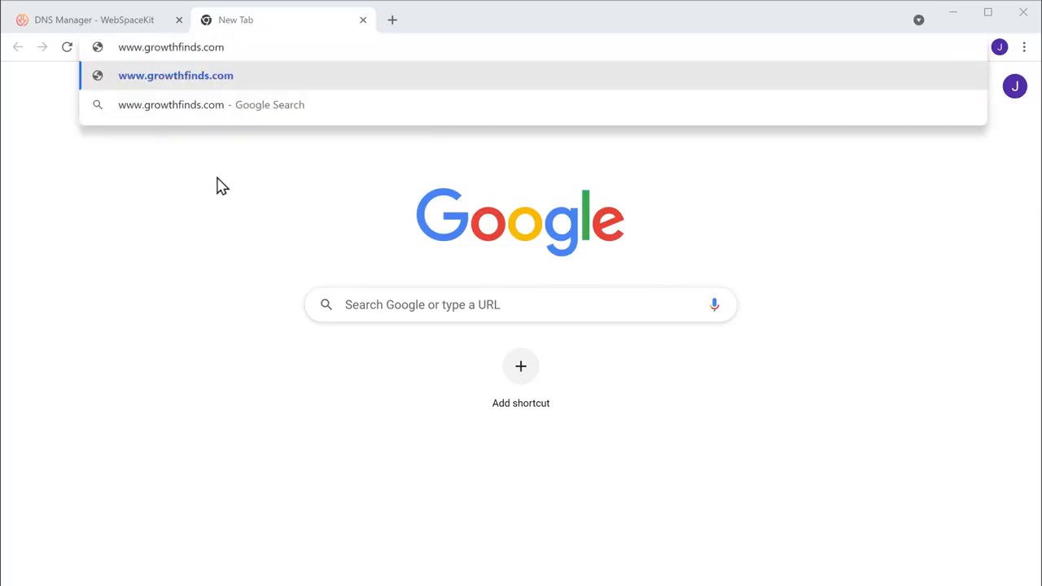
{"action": "key", "text": "Return"}
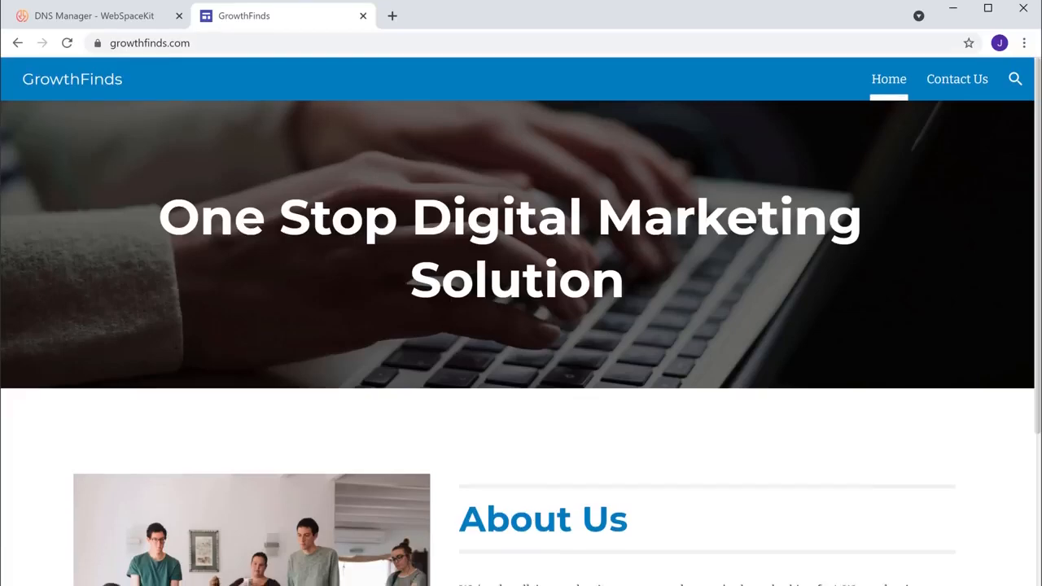
{"action": "key", "text": "F11"}
{"action": "scroll", "coordinate": [521, 325], "scroll_direction": "down", "scroll_amount": 8}
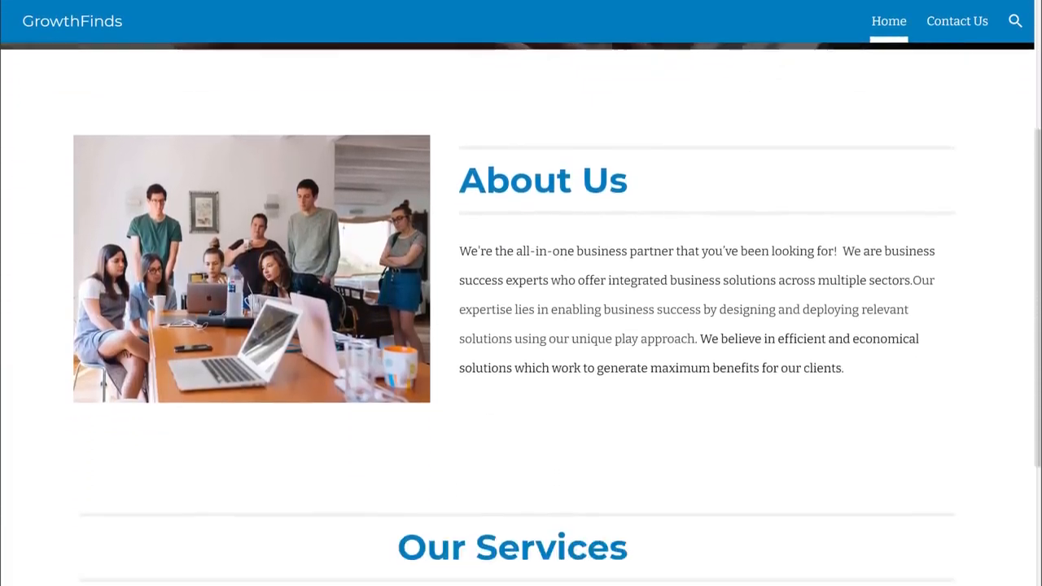
{"action": "scroll", "coordinate": [520, 325], "scroll_direction": "down", "scroll_amount": 3}
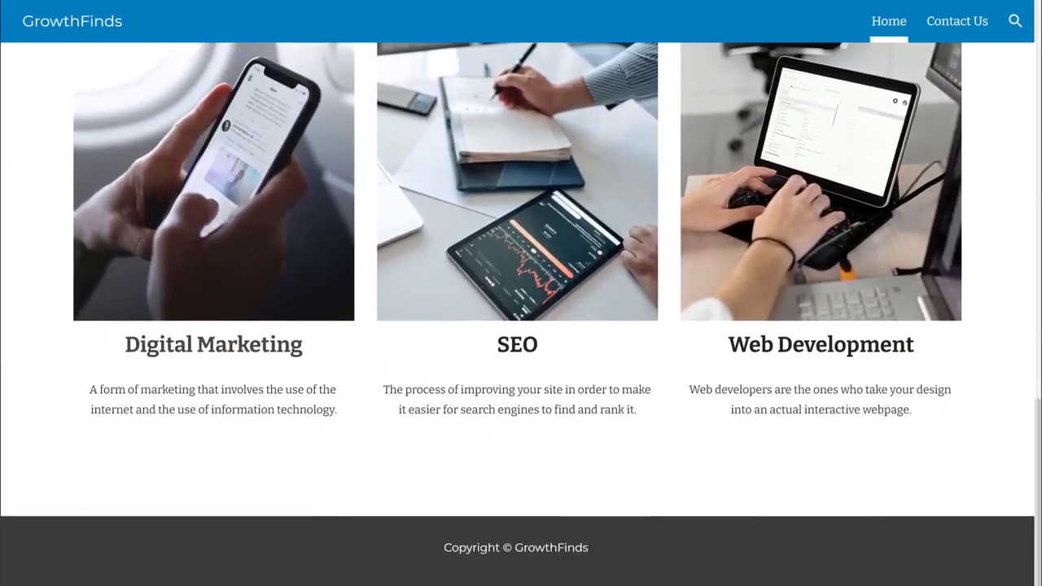
{"action": "key", "text": "F11"}
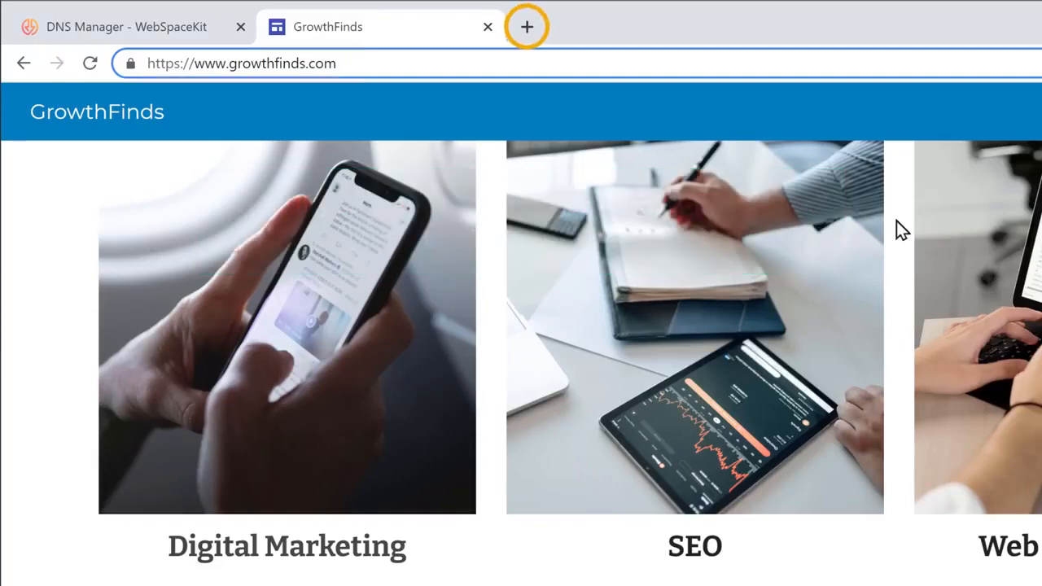
Step: Load growthfinds.com, without the www, in a new tab
{"action": "left_click", "coordinate": [527, 27]}
{"action": "type", "text": "growthfinds.com"}
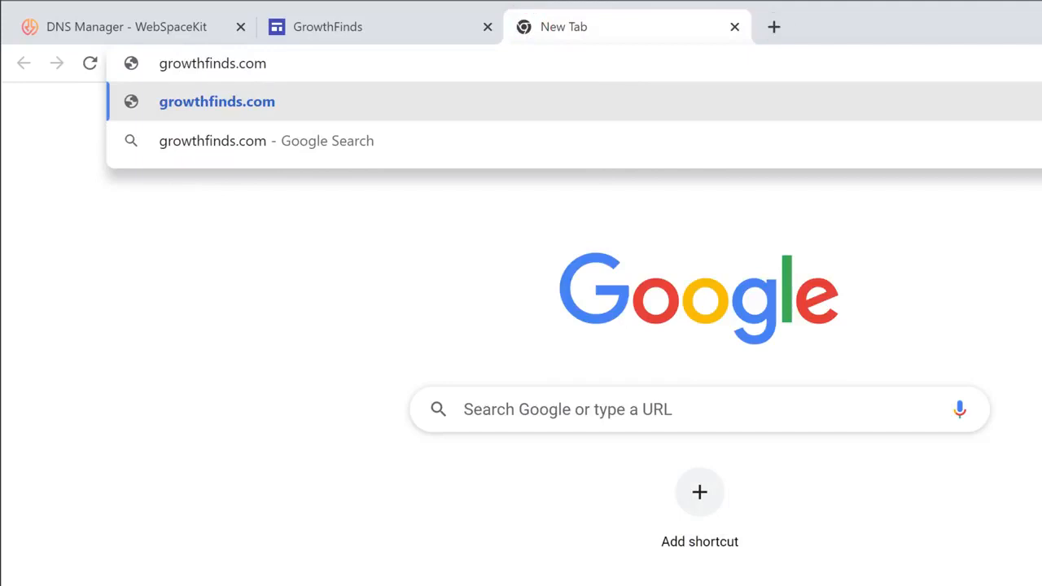
{"action": "key", "text": "Return"}
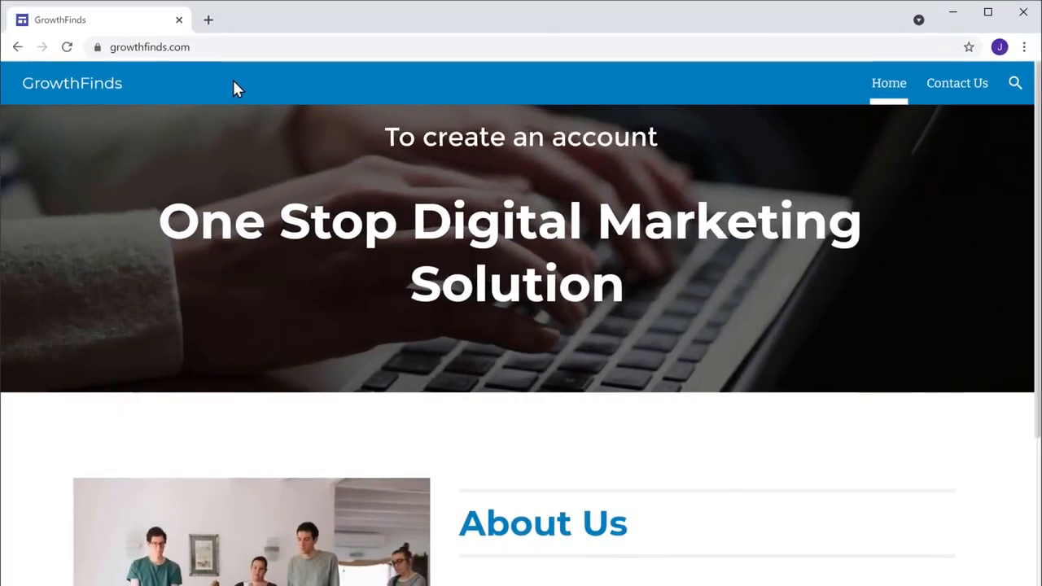
Step: Go to cloudflare.com in a new tab
{"action": "left_click", "coordinate": [210, 22]}
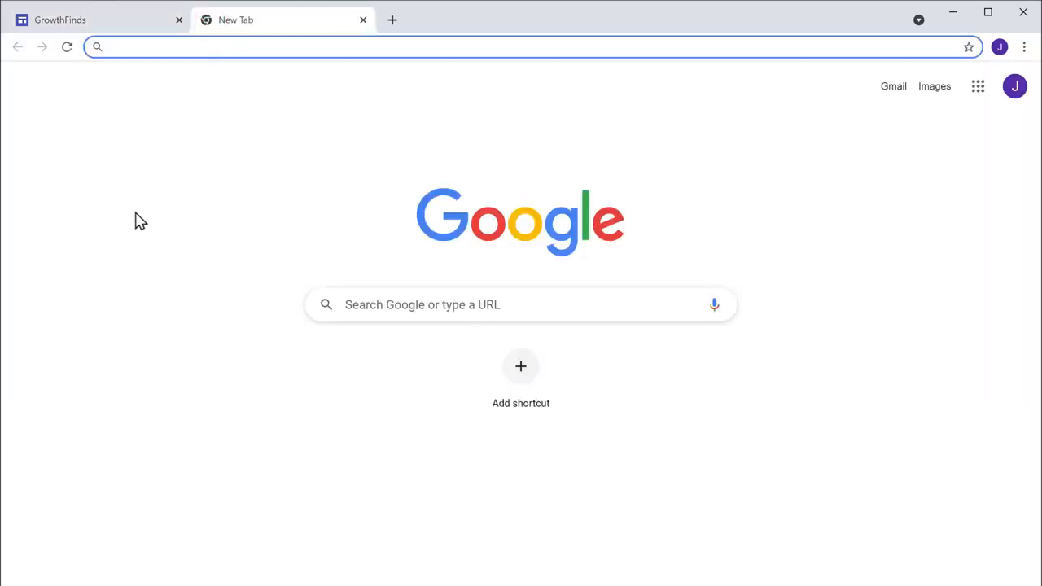
{"action": "type", "text": "cloudflare.com"}
{"action": "key", "text": "Return"}
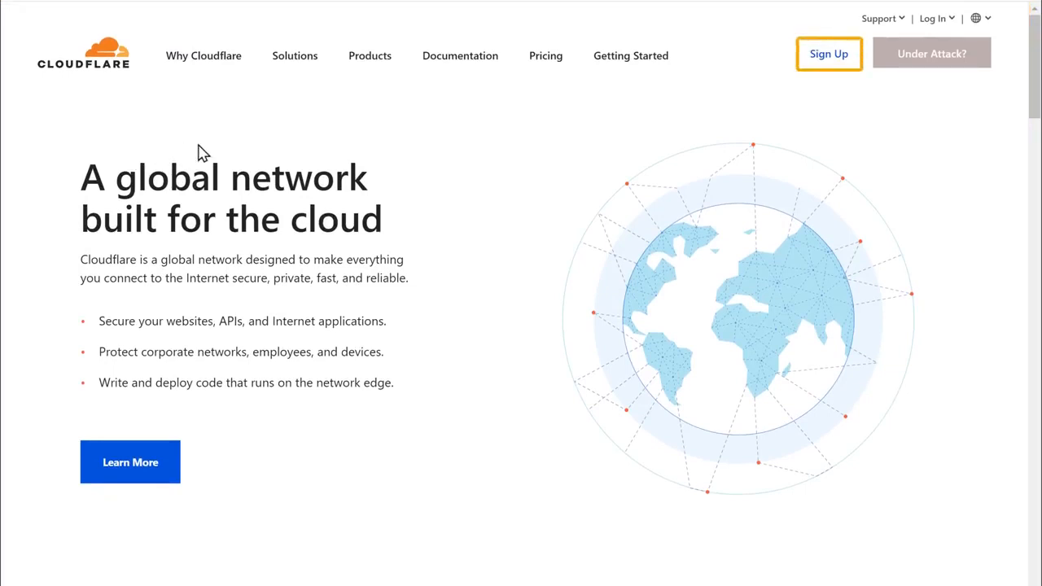
Step: Sign up with an e-mail address and password to create the Cloudflare account
{"action": "left_click", "coordinate": [829, 58]}
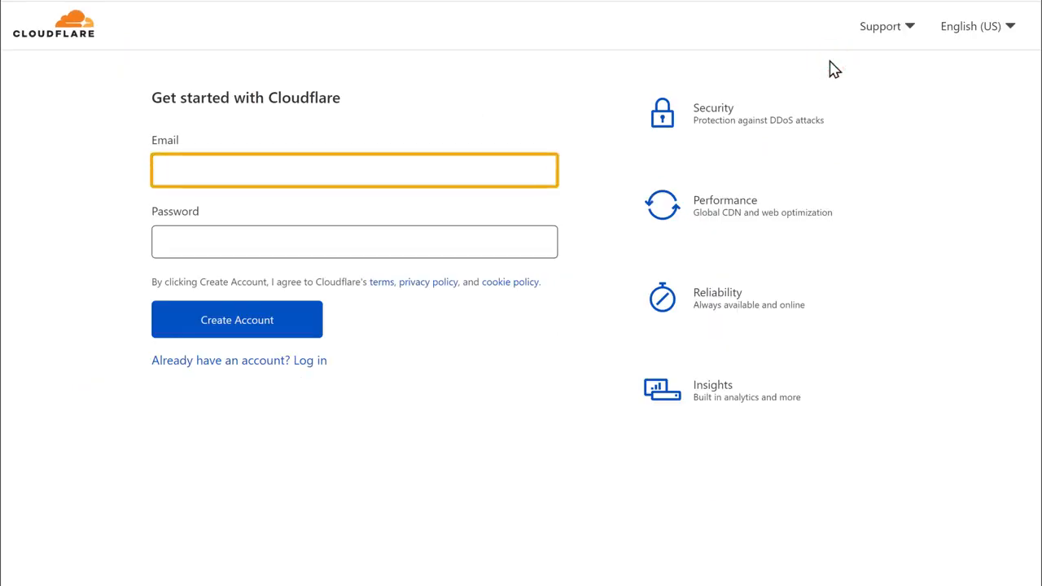
{"action": "left_click", "coordinate": [265, 168]}
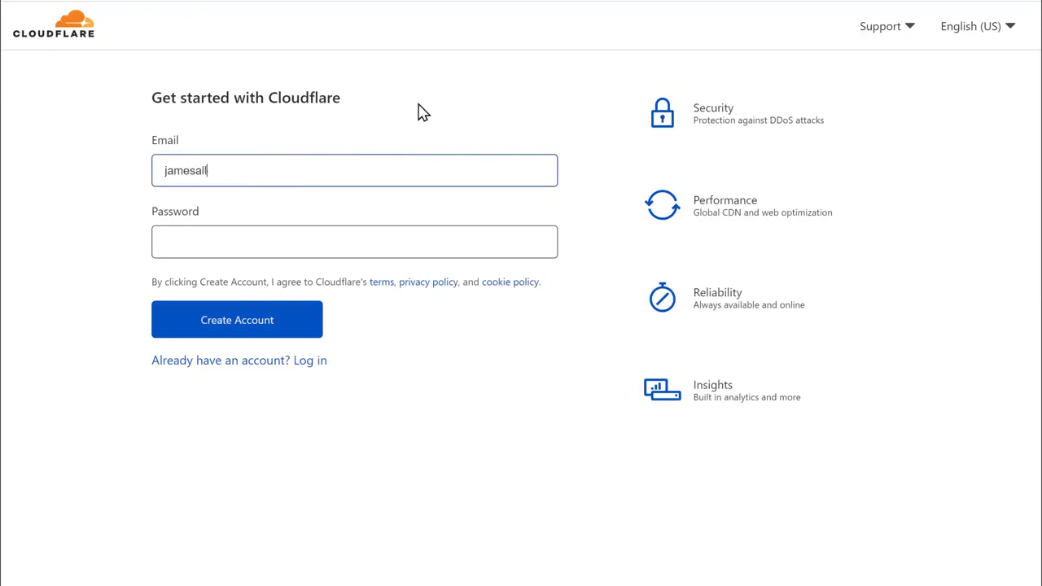
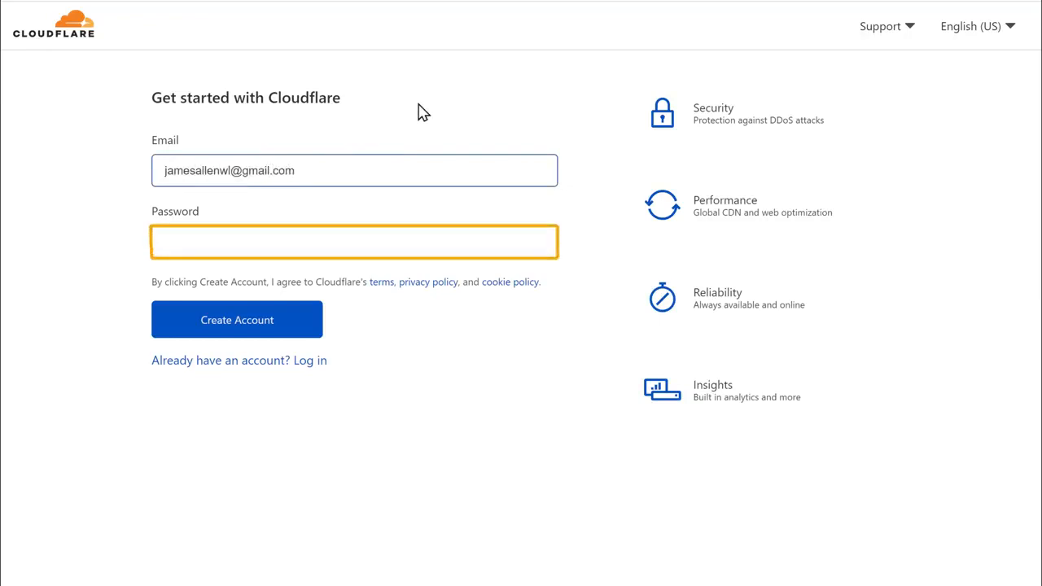
{"action": "type", "text": "•••••"}
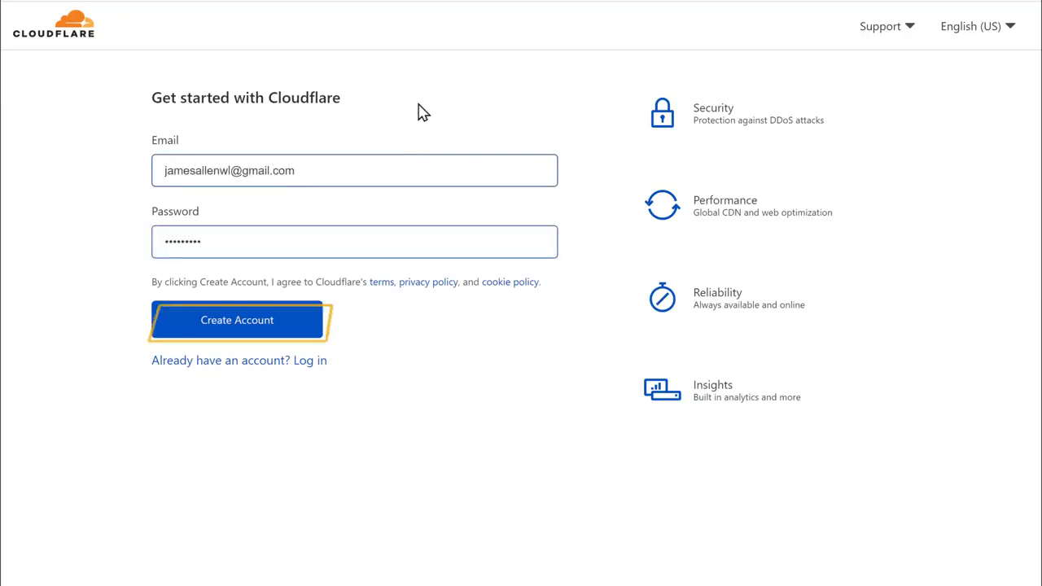
{"action": "left_click", "coordinate": [235, 329]}
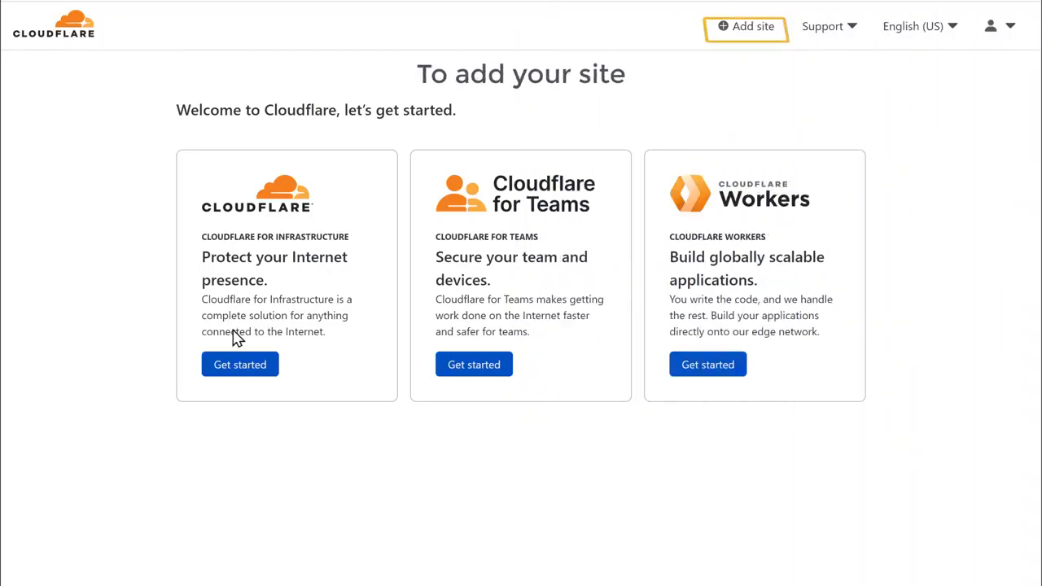
Step: Add growthfinds.com as a new site in Cloudflare
{"action": "left_click", "coordinate": [755, 42]}
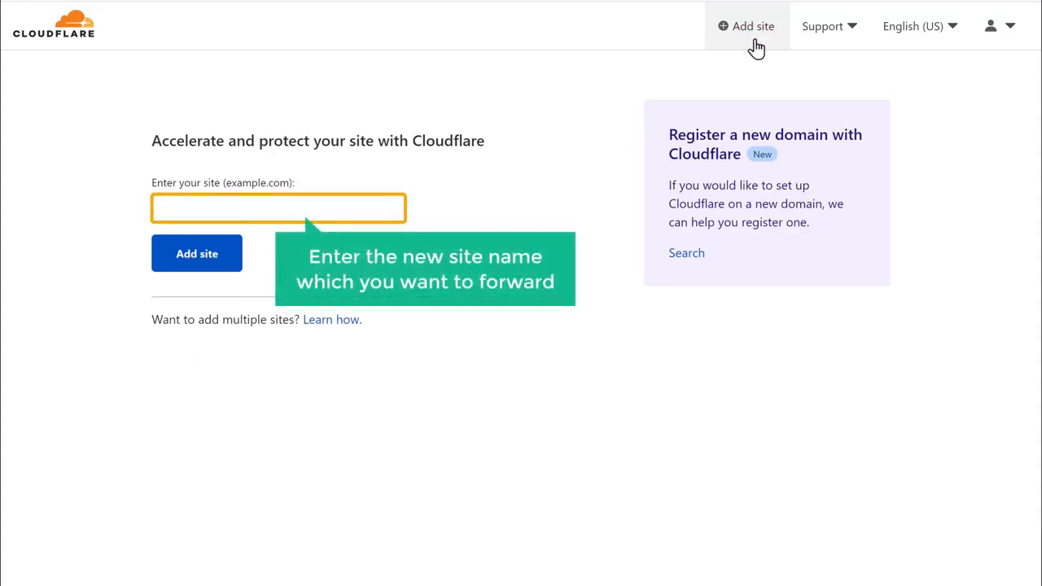
{"action": "left_click", "coordinate": [265, 209]}
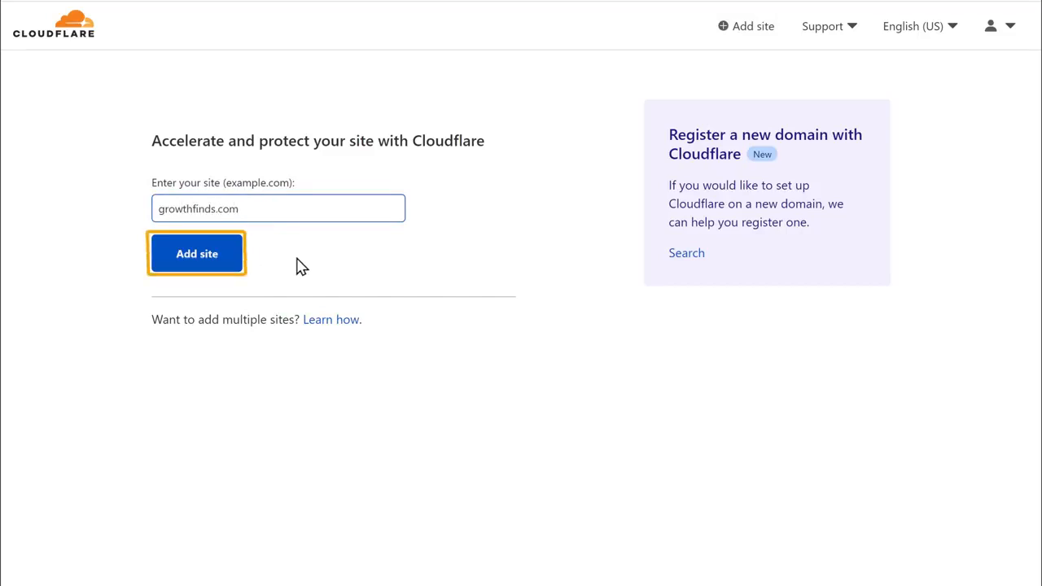
{"action": "left_click", "coordinate": [198, 270]}
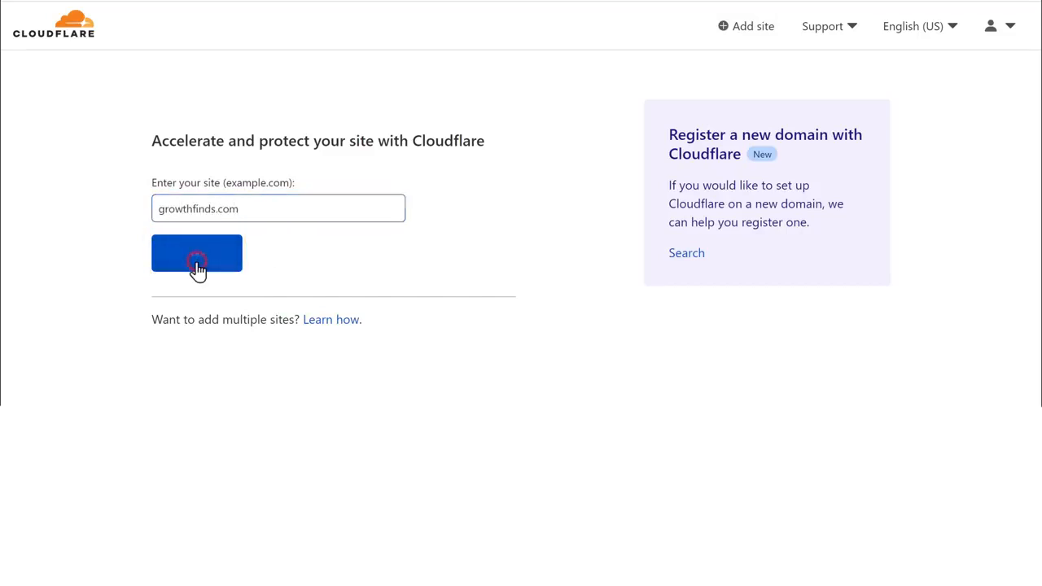
Step: Choose the Free $0 plan and accept the imported DNS records to reach the nameserver page
{"action": "scroll", "coordinate": [194, 267], "scroll_direction": "down", "scroll_amount": 2}
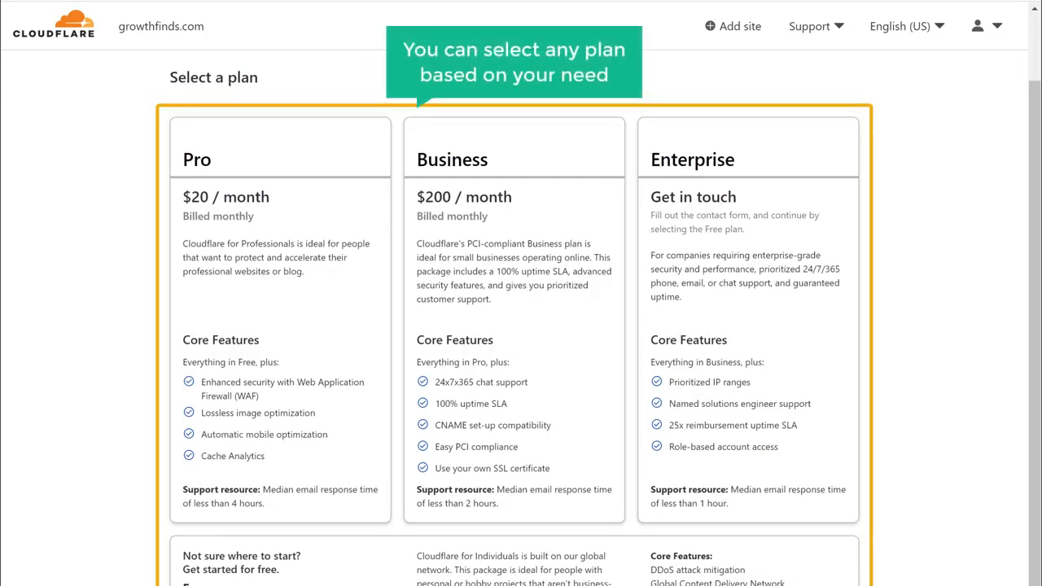
{"action": "scroll", "coordinate": [196, 274], "scroll_direction": "down", "scroll_amount": 5}
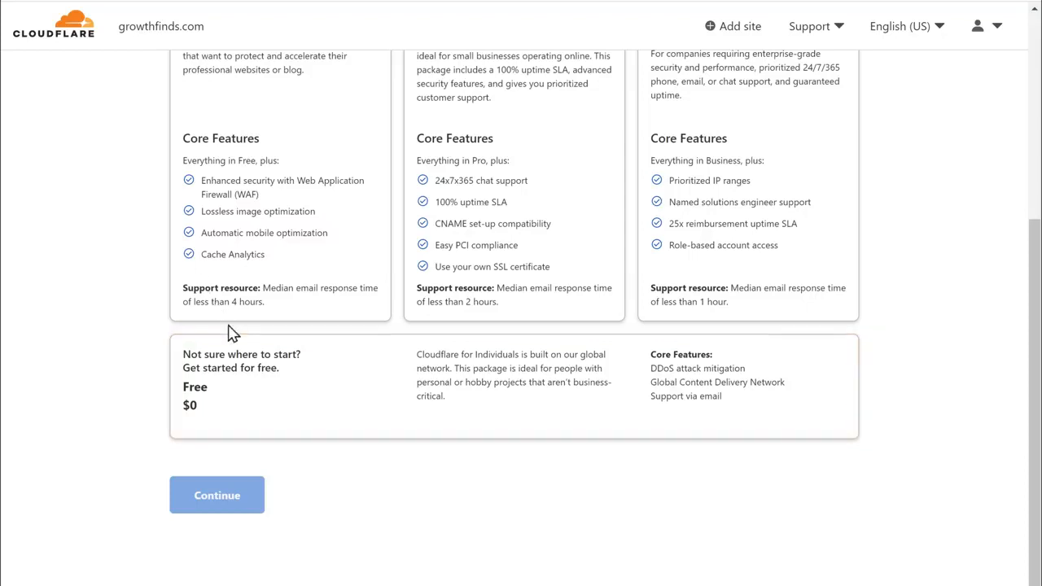
{"action": "left_click", "coordinate": [267, 397]}
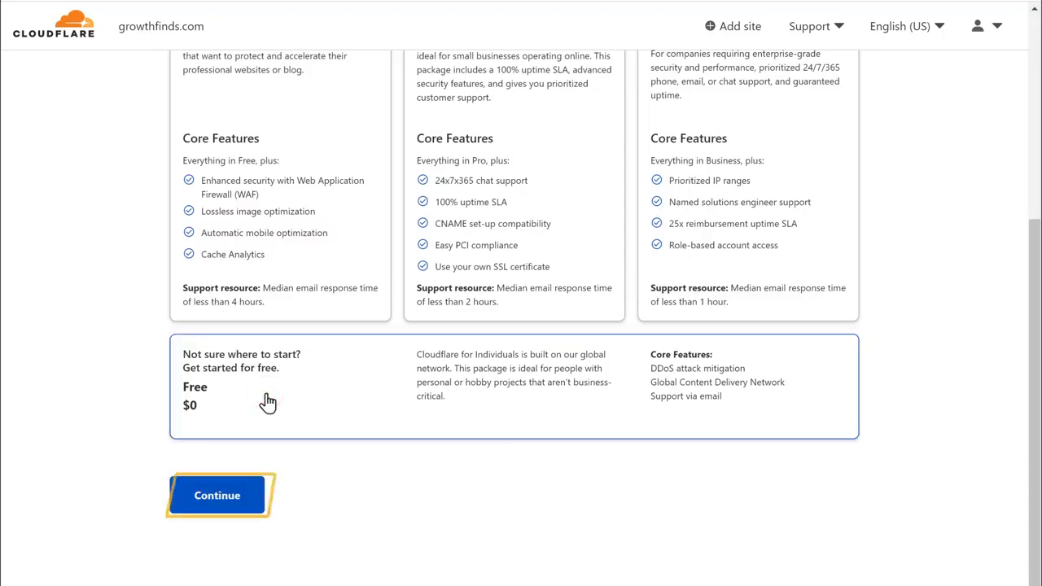
{"action": "left_click", "coordinate": [218, 511]}
{"action": "scroll", "coordinate": [218, 512], "scroll_direction": "down", "scroll_amount": 4}
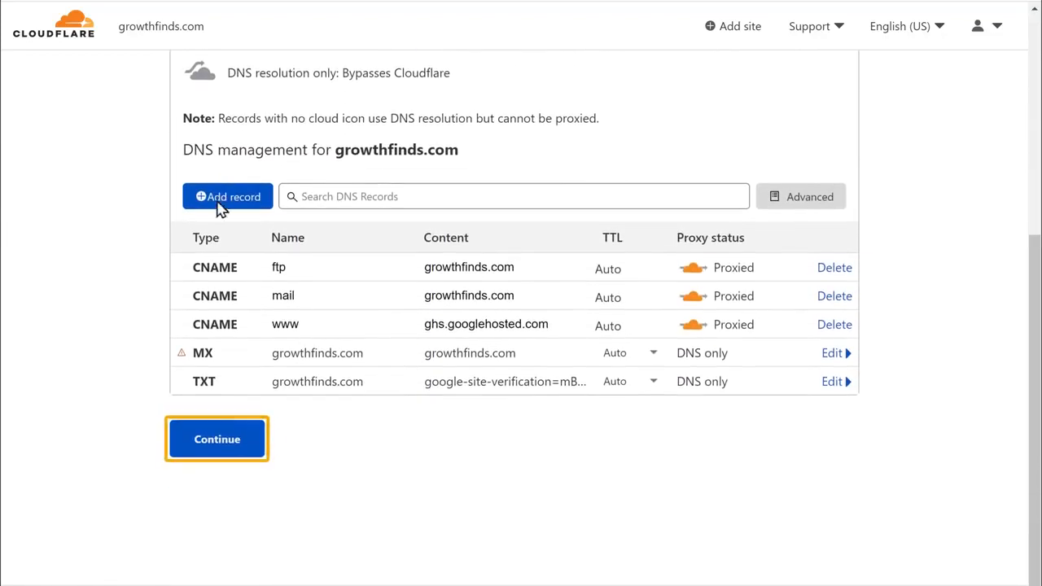
{"action": "left_click", "coordinate": [218, 456]}
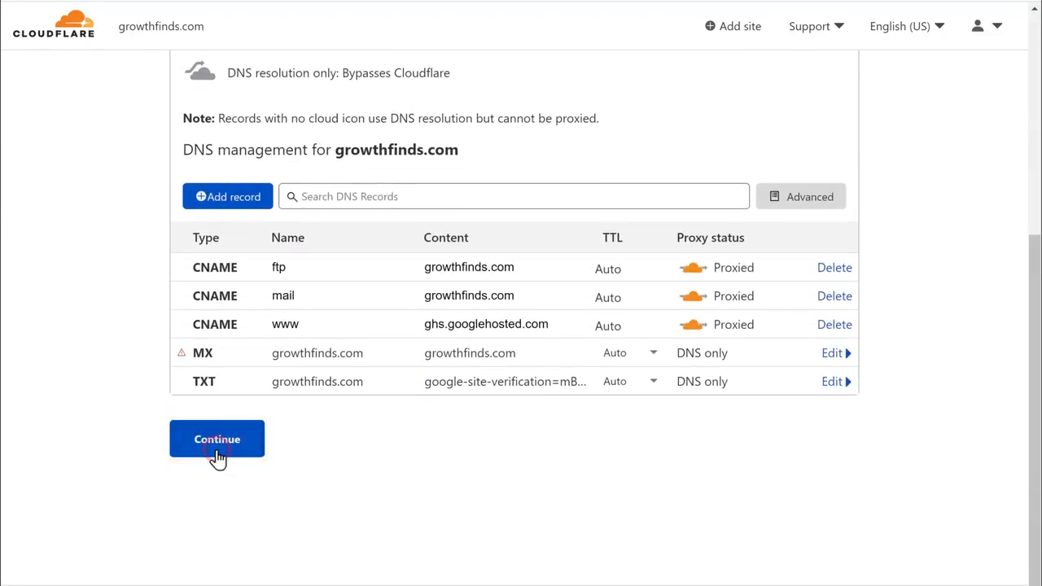
{"action": "scroll", "coordinate": [220, 458], "scroll_direction": "down", "scroll_amount": 5}
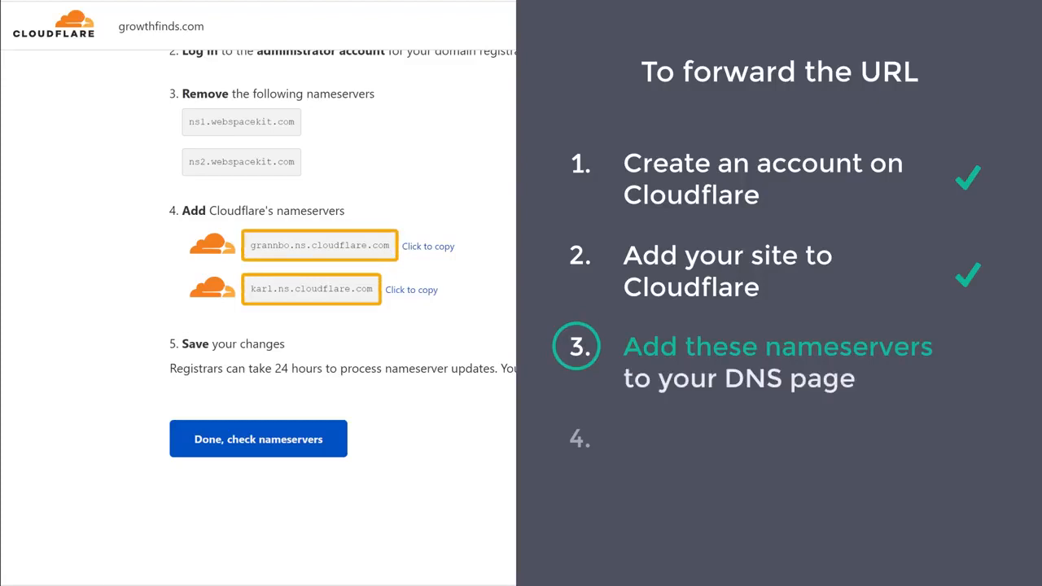
Step: Go to the top of the nameserver page and switch to the WebSpaceKit client area tab
{"action": "scroll", "coordinate": [521, 318], "scroll_direction": "up", "scroll_amount": 5}
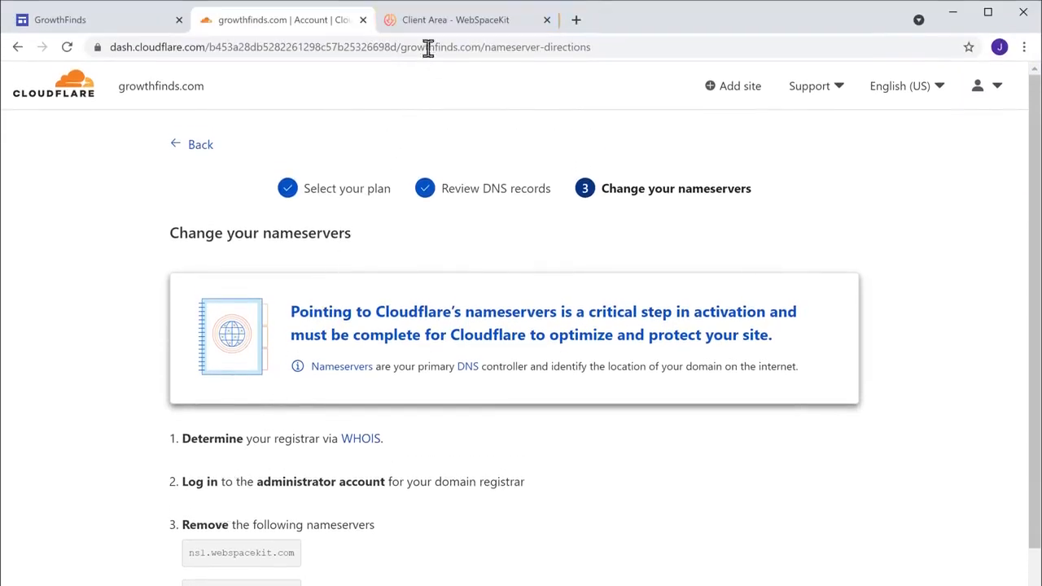
{"action": "left_click", "coordinate": [442, 31]}
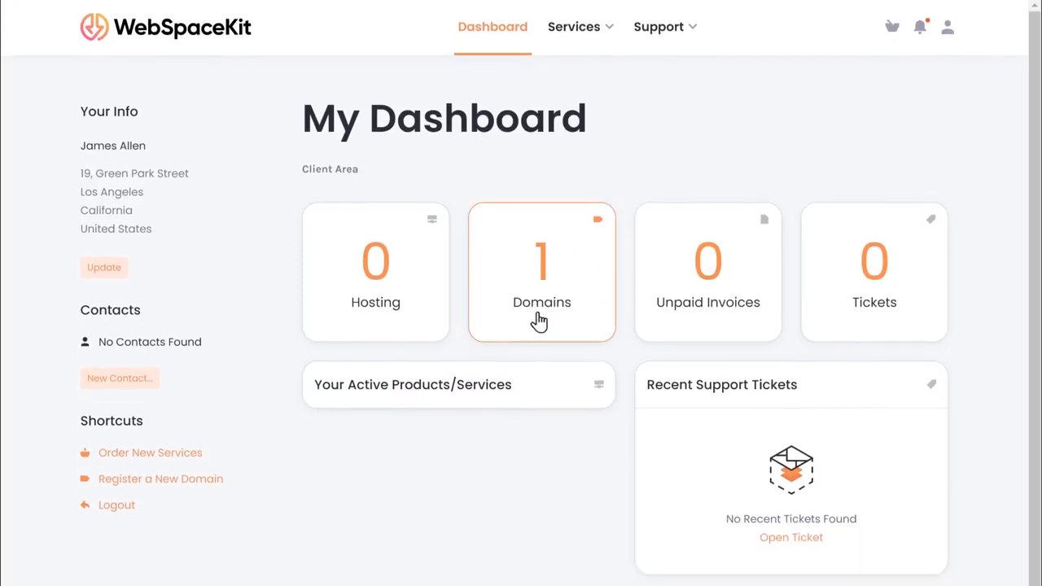
Step: Open Manage Nameservers for growthfinds.com from the Domains list
{"action": "left_click", "coordinate": [541, 324]}
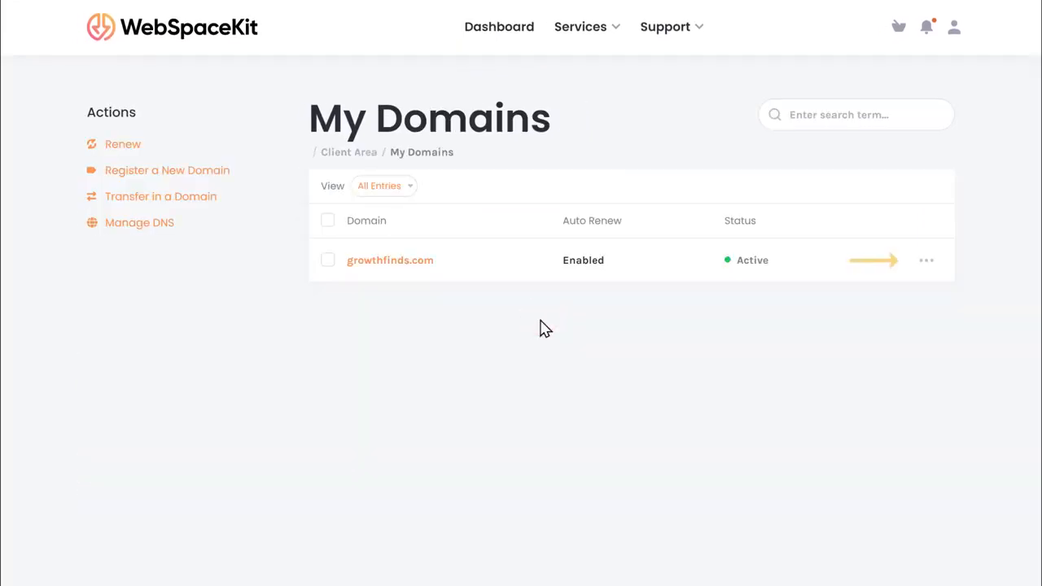
{"action": "left_click", "coordinate": [927, 263]}
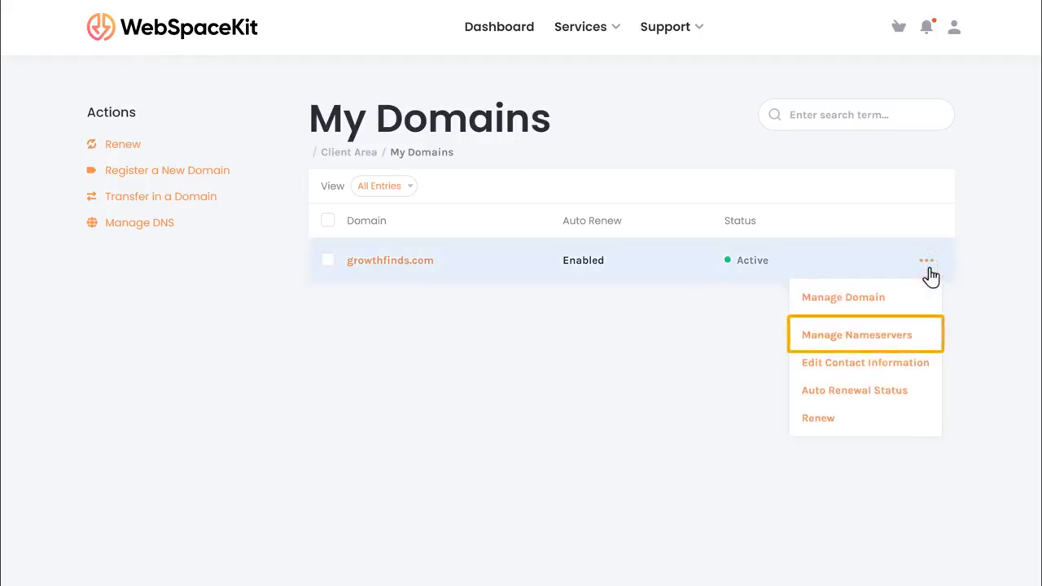
{"action": "left_click", "coordinate": [857, 349]}
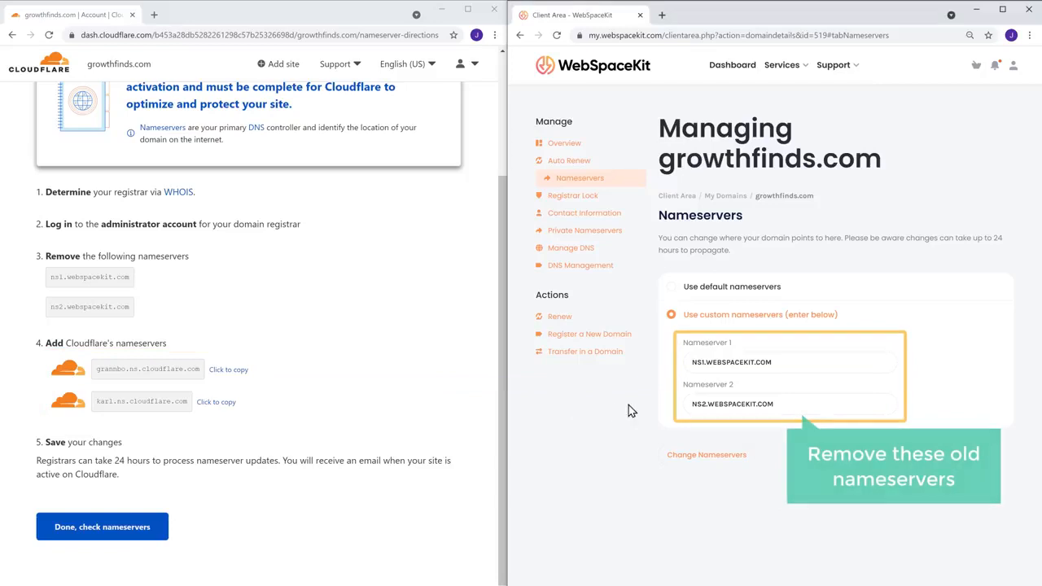
Step: Clear the old NS1 and NS2.WEBSPACEKIT.COM values from both nameserver fields
{"action": "triple_click", "coordinate": [789, 362]}
{"action": "key", "text": "BackSpace"}
{"action": "key", "text": "Tab"}
{"action": "key", "text": "BackSpace"}
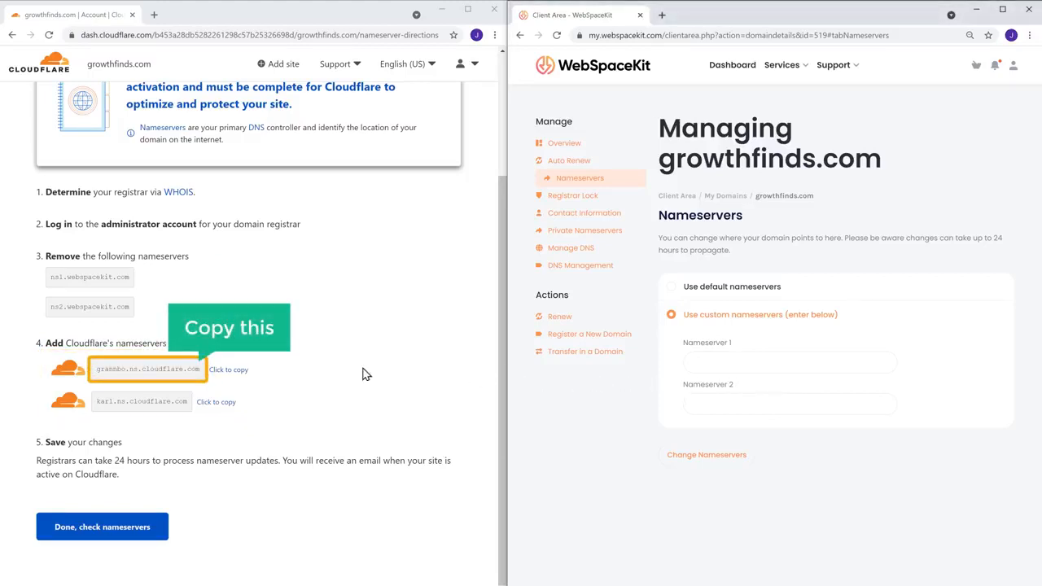
Step: Paste grannbo.ns.cloudflare.com and karl.ns.cloudflare.com as nameservers 1 and 2, then save
{"action": "left_click", "coordinate": [226, 370]}
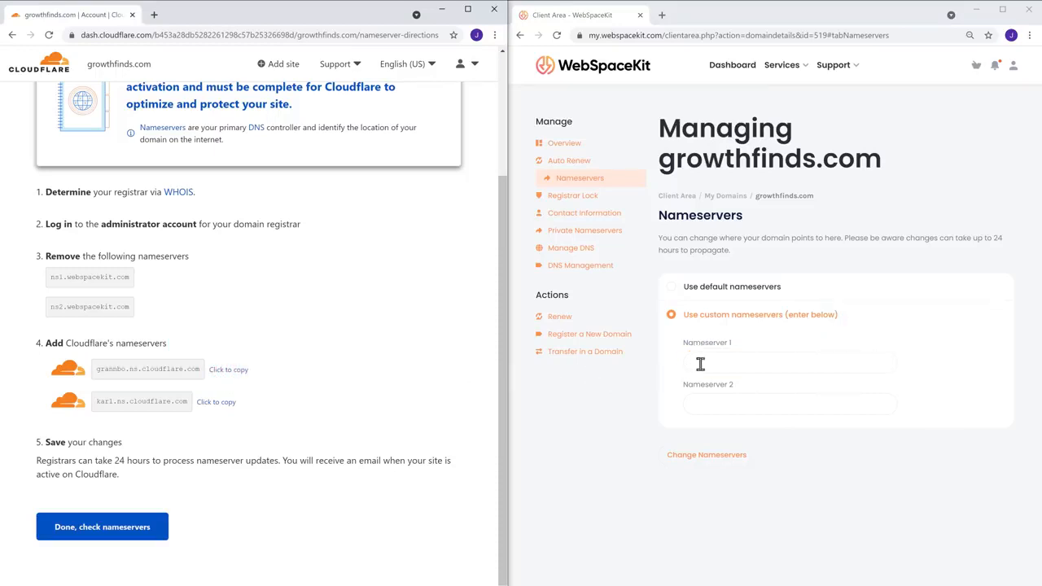
{"action": "right_click", "coordinate": [732, 363]}
{"action": "left_click", "coordinate": [759, 456]}
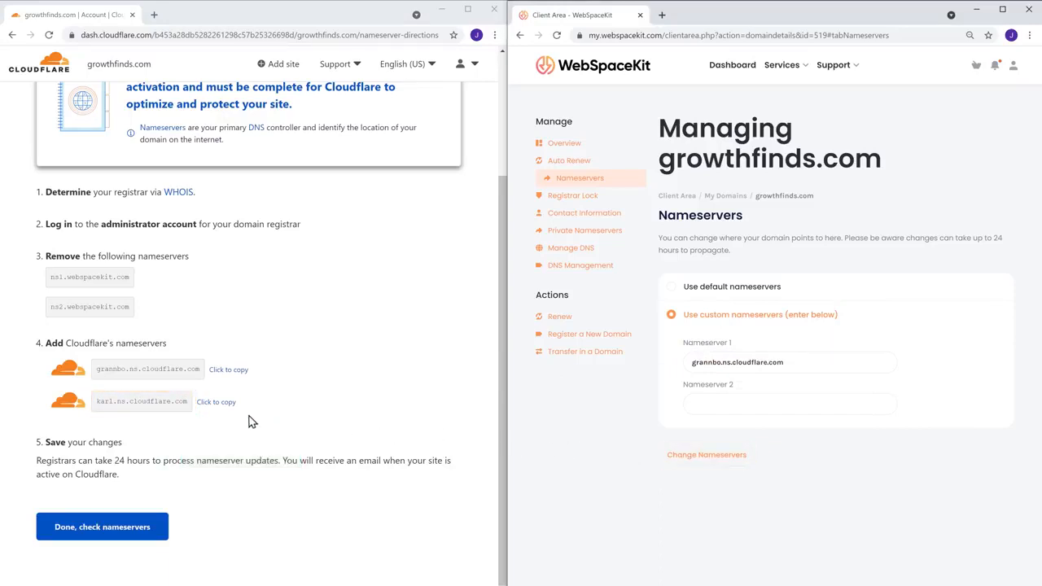
{"action": "left_click", "coordinate": [207, 405]}
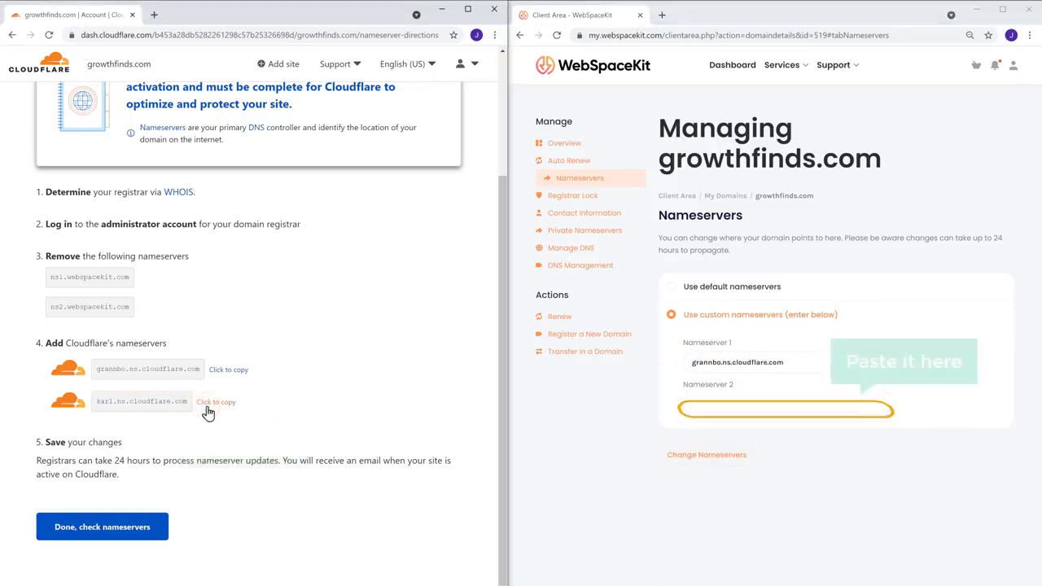
{"action": "right_click", "coordinate": [725, 403]}
{"action": "left_click", "coordinate": [755, 493]}
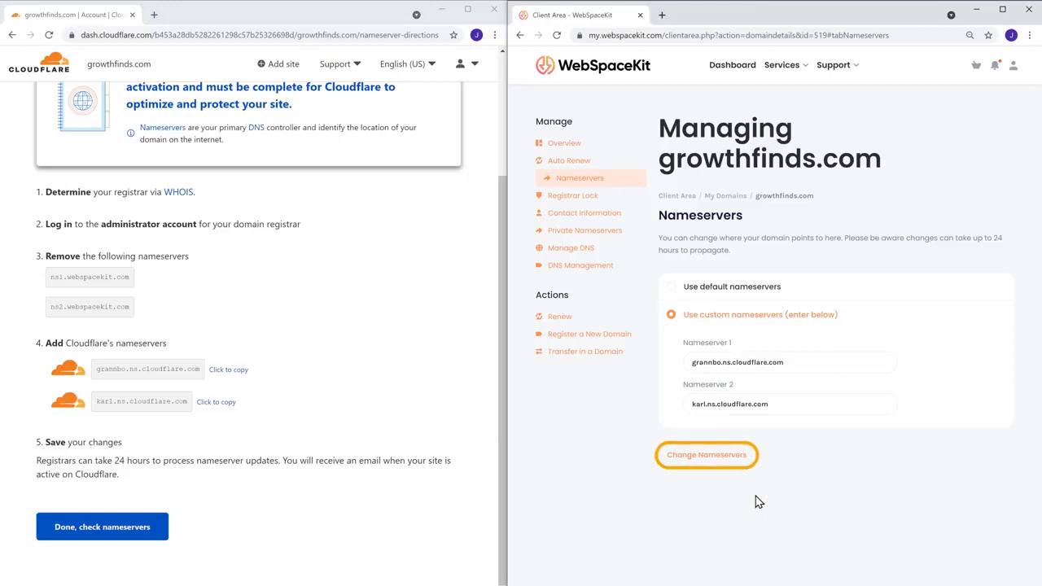
{"action": "left_click", "coordinate": [704, 461]}
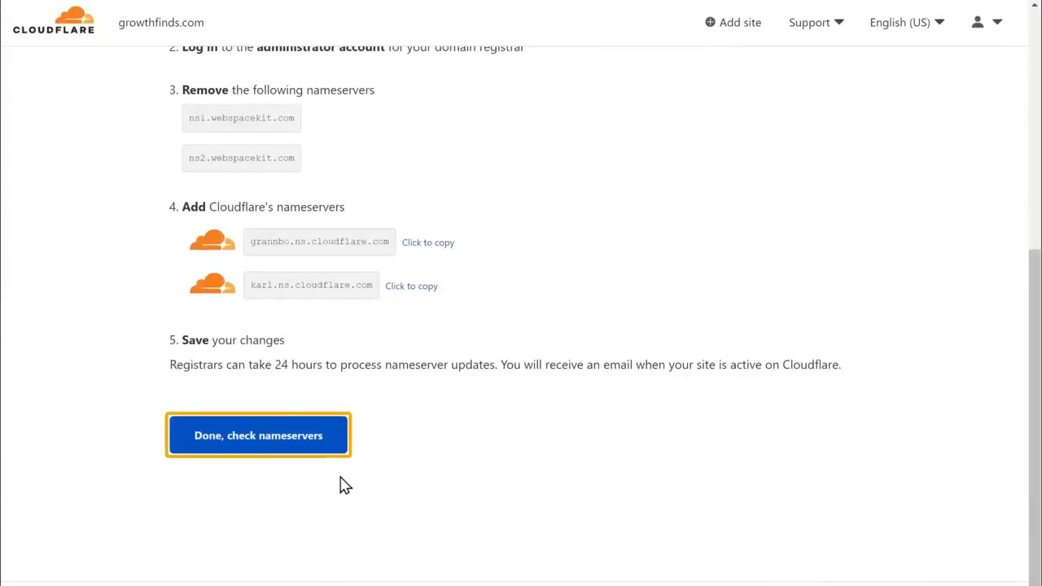
Step: Confirm the nameserver change and finish quick start with Automatic HTTPS Rewrites and Always Use HTTPS on
{"action": "left_click", "coordinate": [256, 444]}
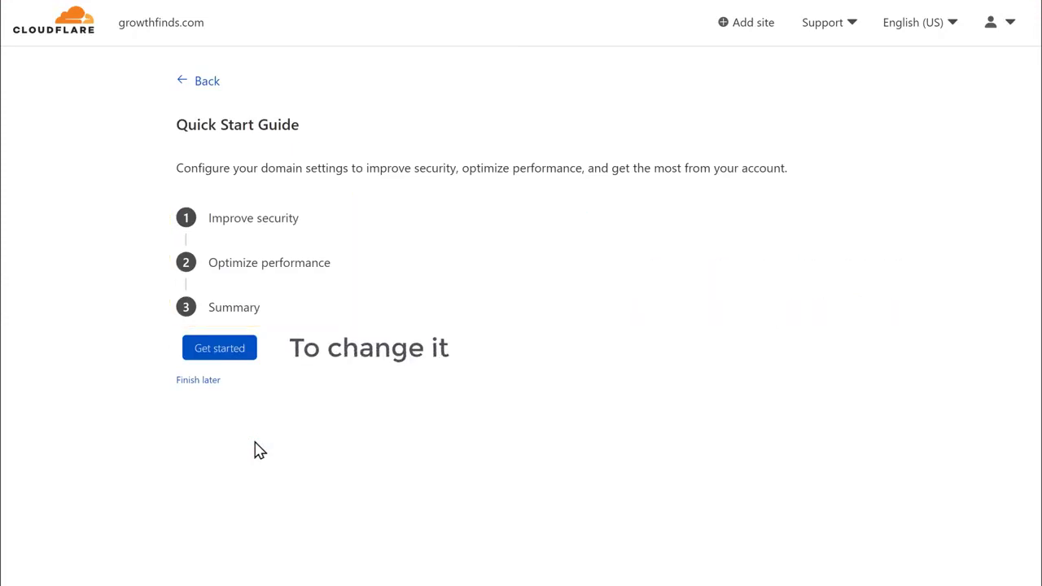
{"action": "left_click", "coordinate": [217, 356]}
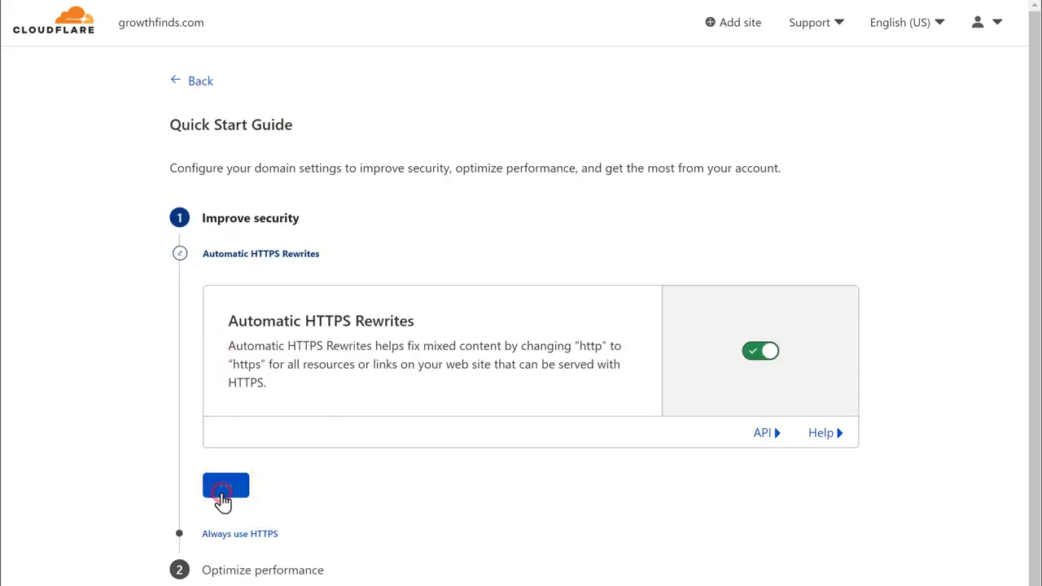
{"action": "left_click", "coordinate": [223, 494]}
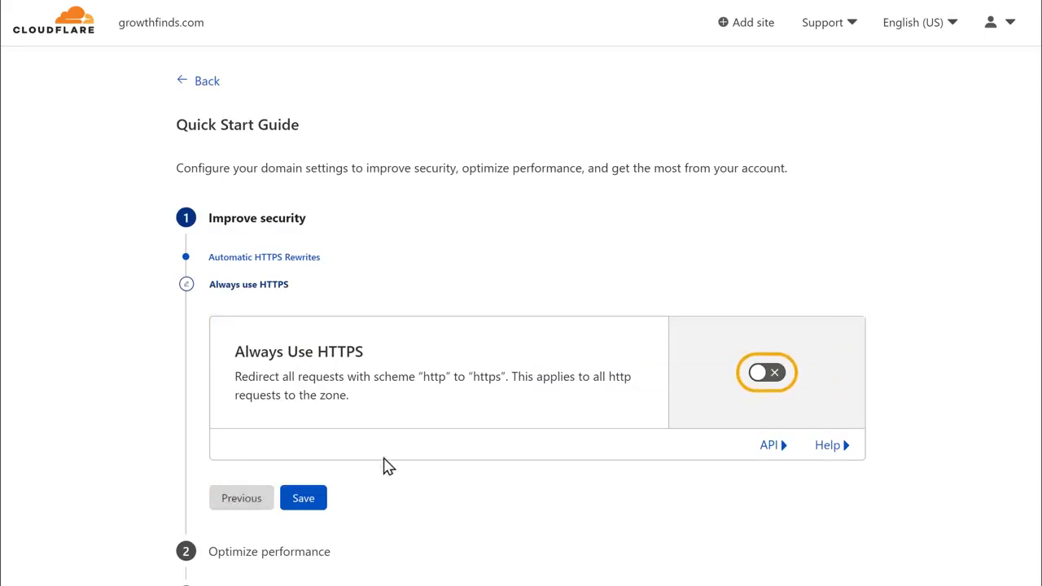
{"action": "left_click", "coordinate": [765, 376]}
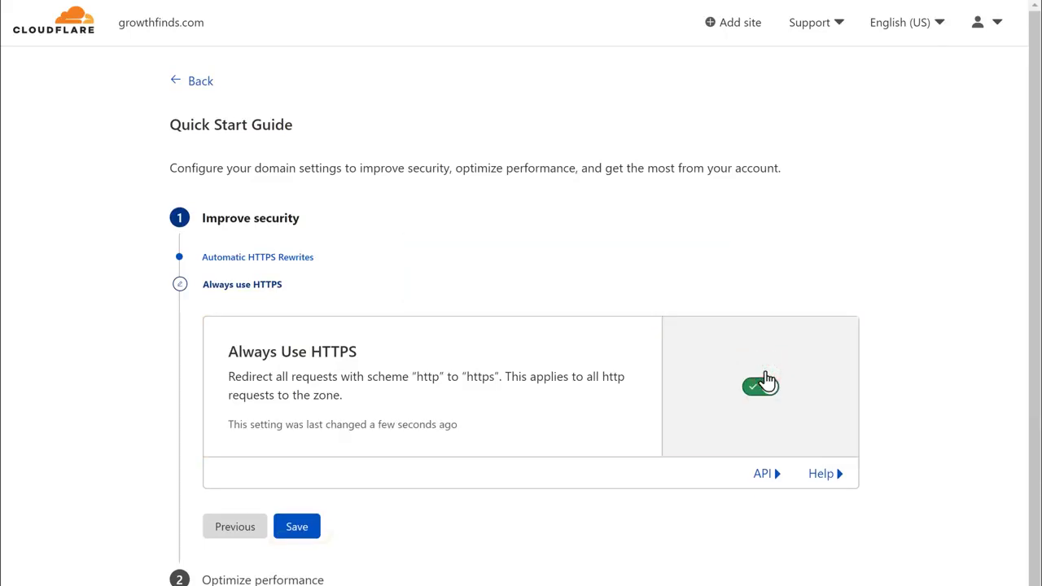
{"action": "left_click", "coordinate": [297, 537]}
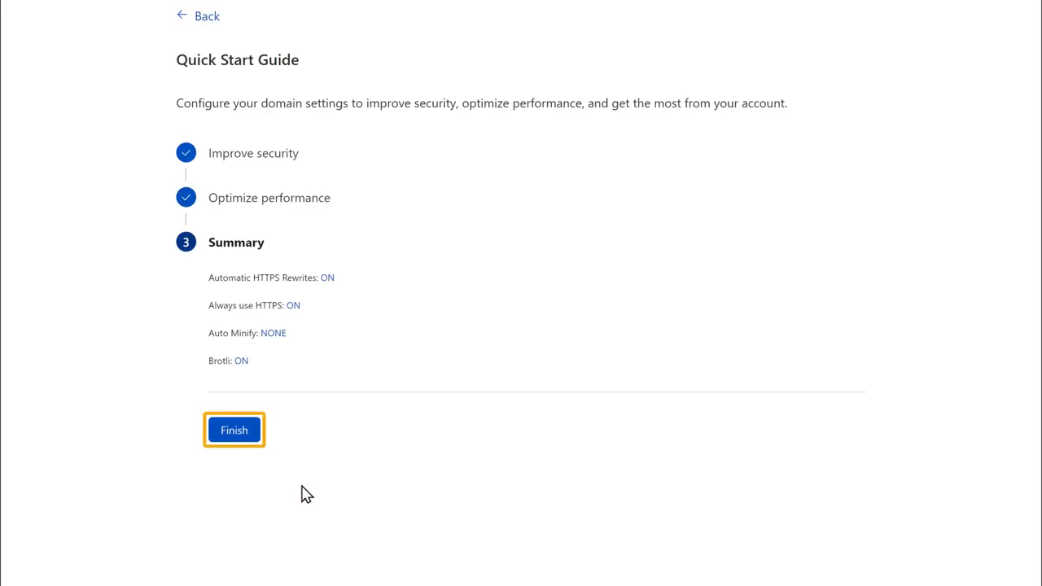
{"action": "left_click", "coordinate": [232, 434]}
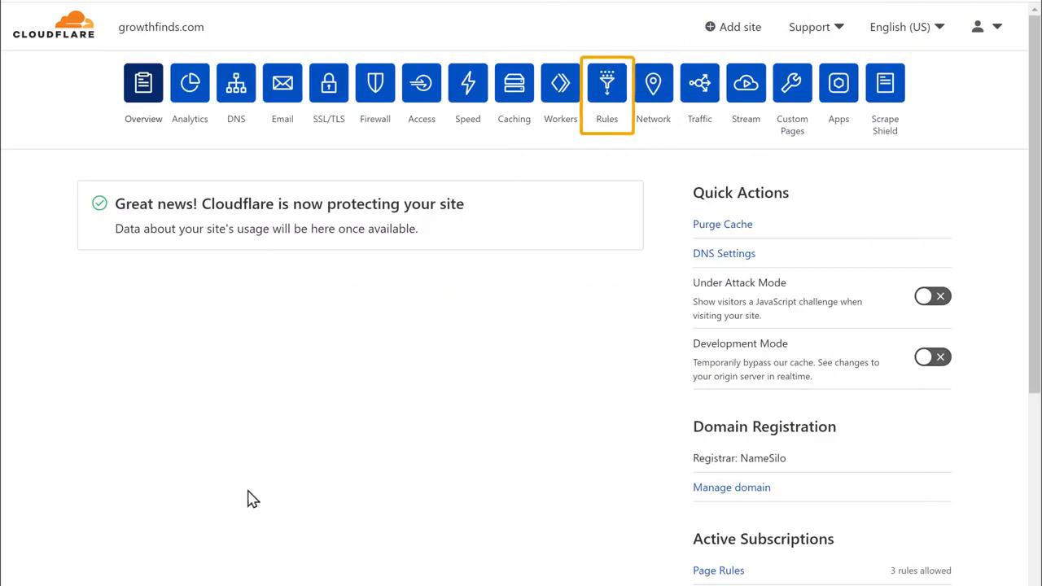
Step: Create a new page rule with the URL pattern growthfinds.com
{"action": "left_click", "coordinate": [606, 122]}
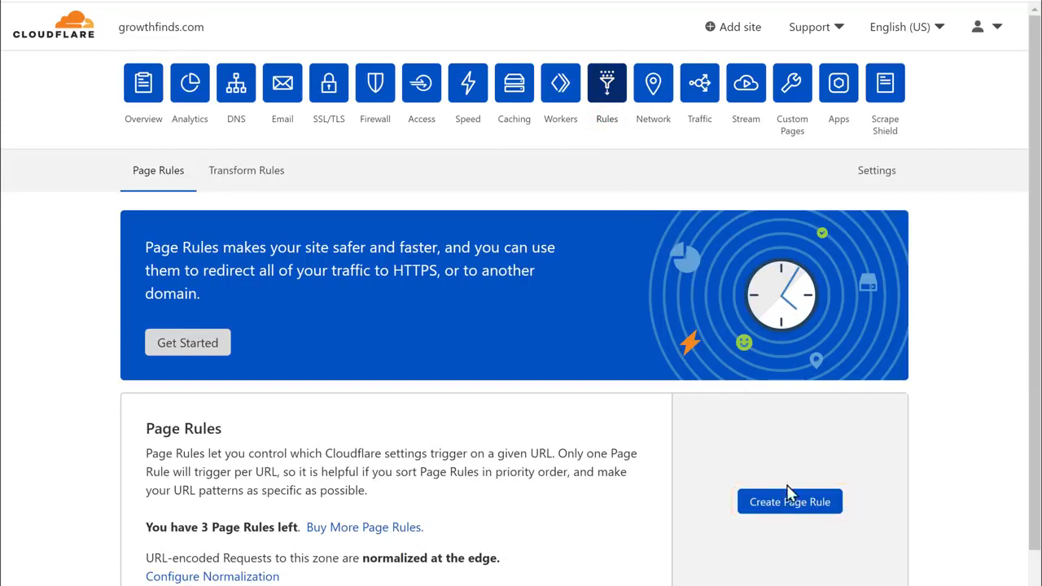
{"action": "left_click", "coordinate": [794, 504]}
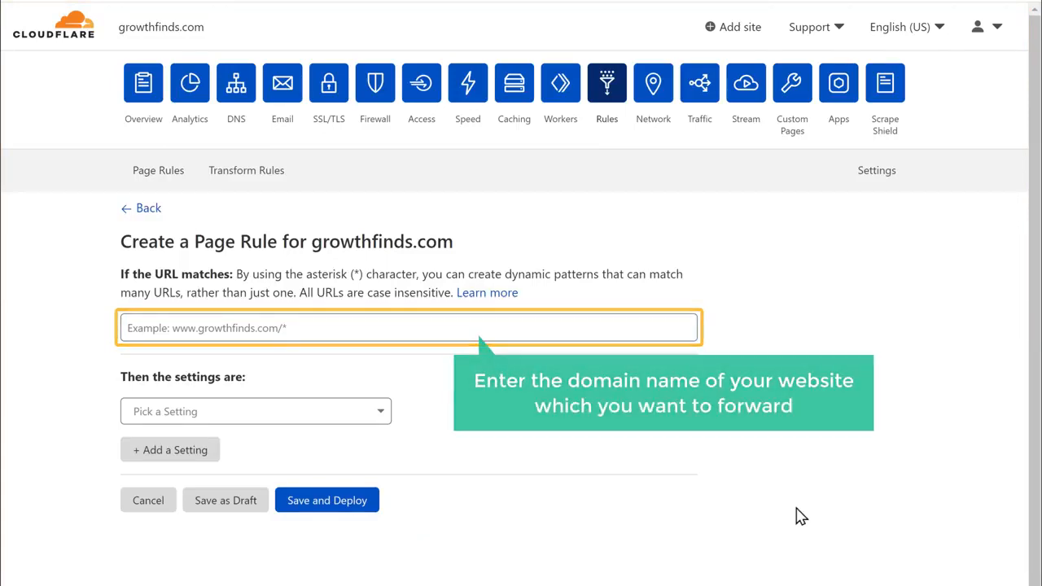
{"action": "left_click", "coordinate": [331, 328]}
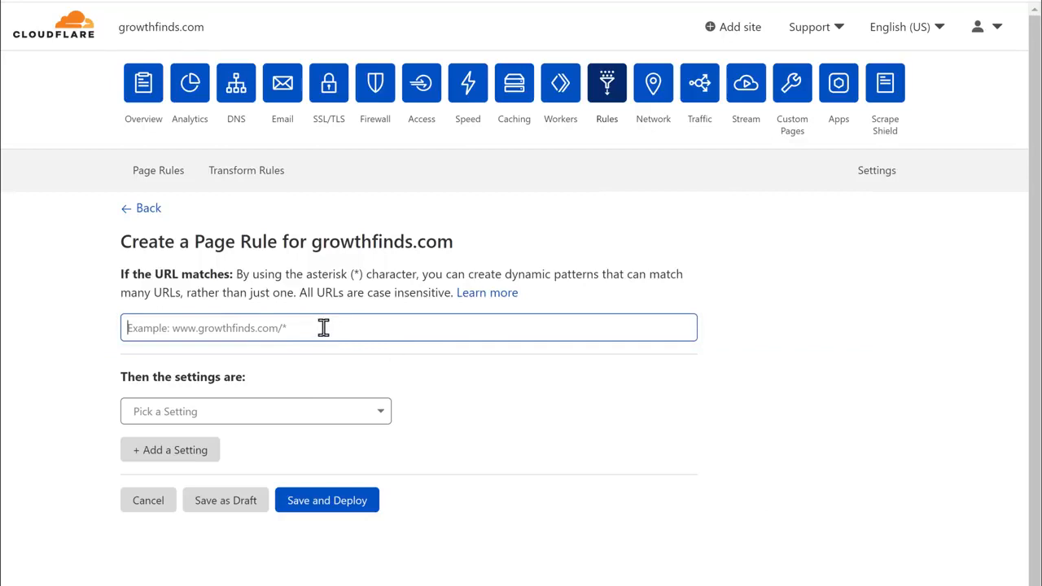
{"action": "type", "text": "growthfinds.com"}
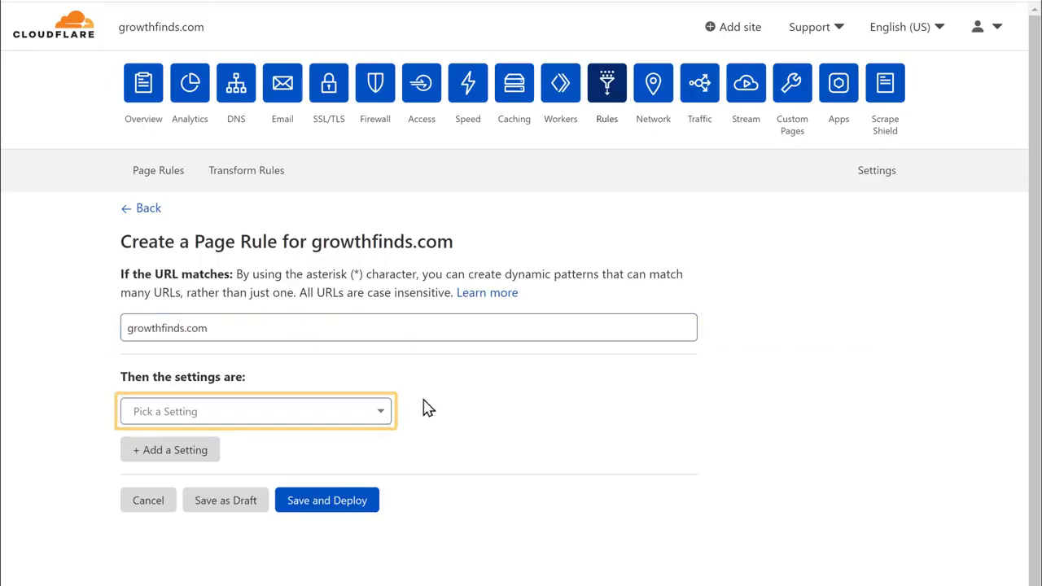
Step: Set the rule to Forwarding URL with a 301 - Permanent Redirect
{"action": "left_click", "coordinate": [311, 425]}
{"action": "scroll", "coordinate": [305, 361], "scroll_direction": "down", "scroll_amount": 2}
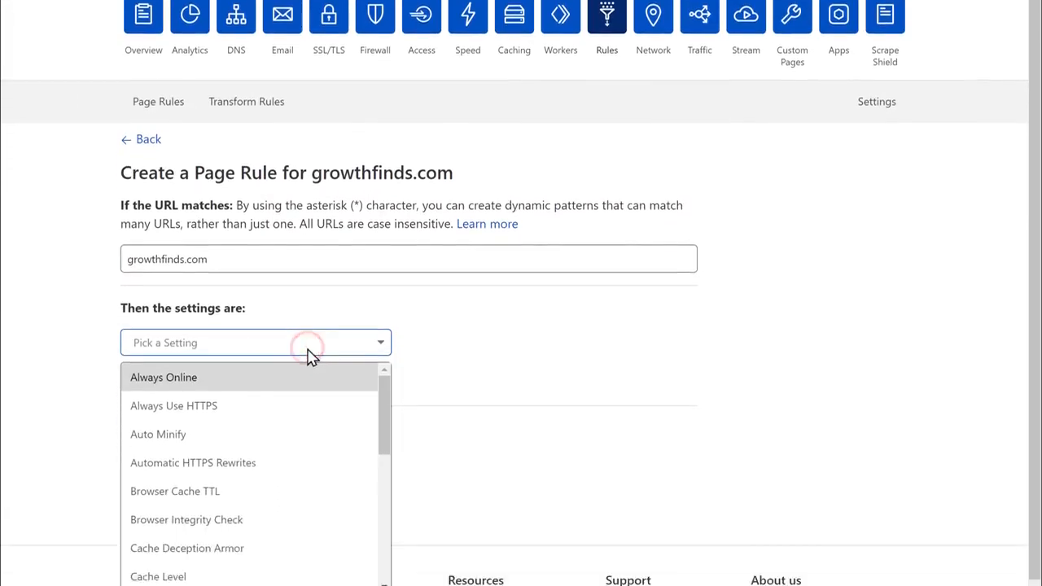
{"action": "scroll", "coordinate": [310, 309], "scroll_direction": "down", "scroll_amount": 3}
{"action": "scroll", "coordinate": [310, 310], "scroll_direction": "down", "scroll_amount": 2}
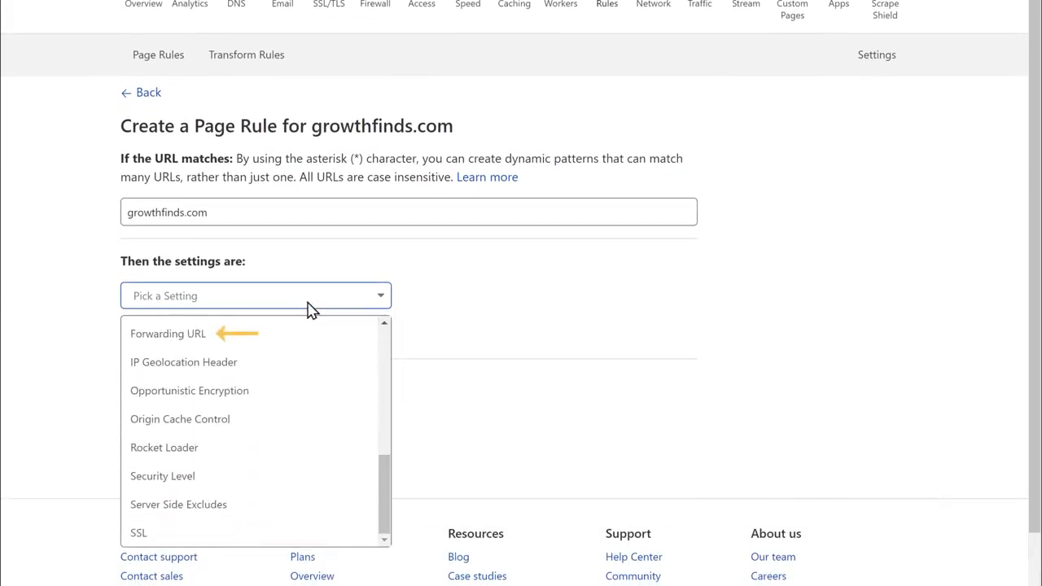
{"action": "left_click", "coordinate": [221, 335]}
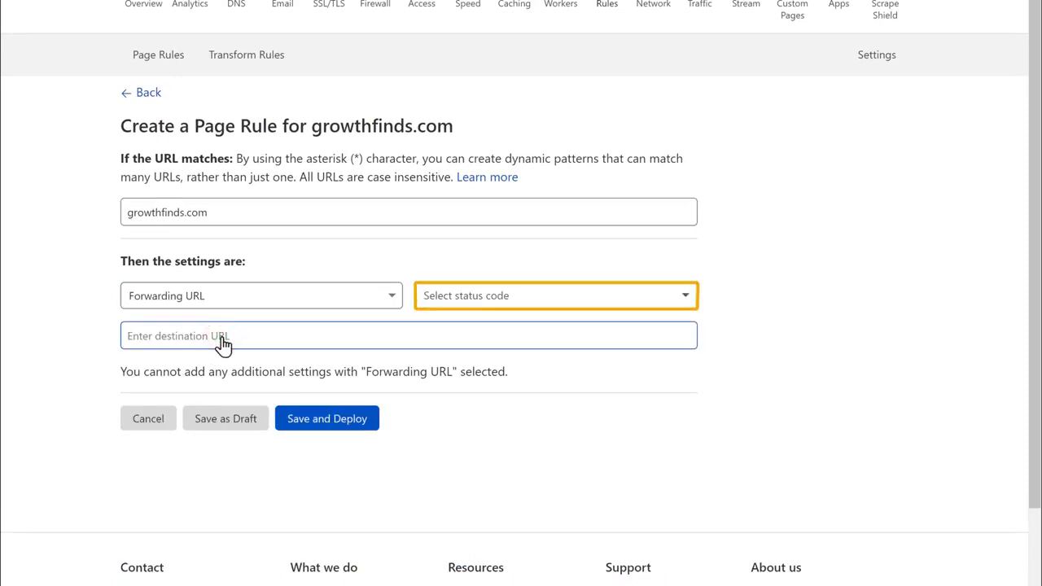
{"action": "left_click", "coordinate": [558, 304]}
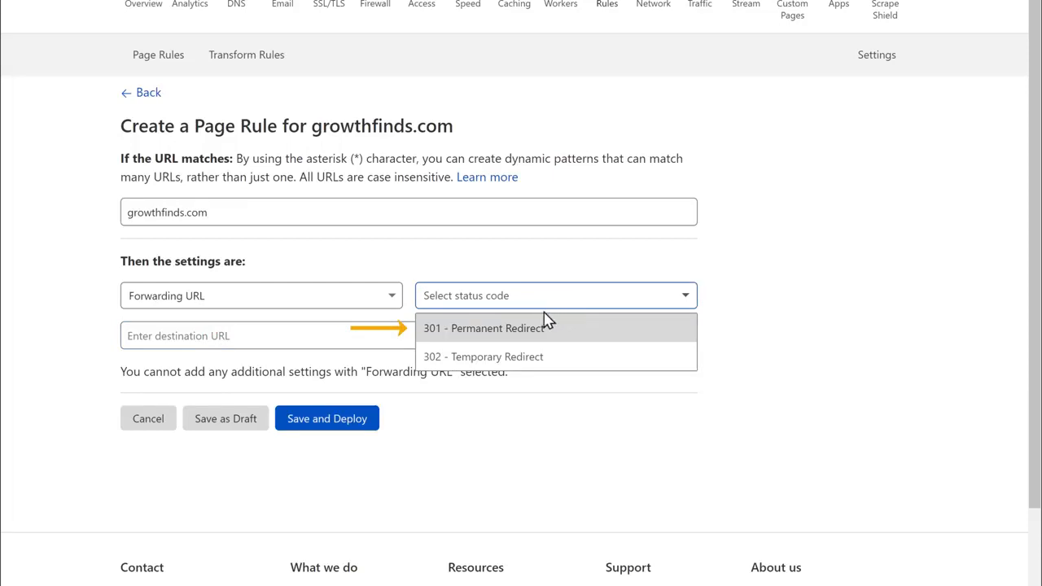
{"action": "left_click", "coordinate": [494, 334]}
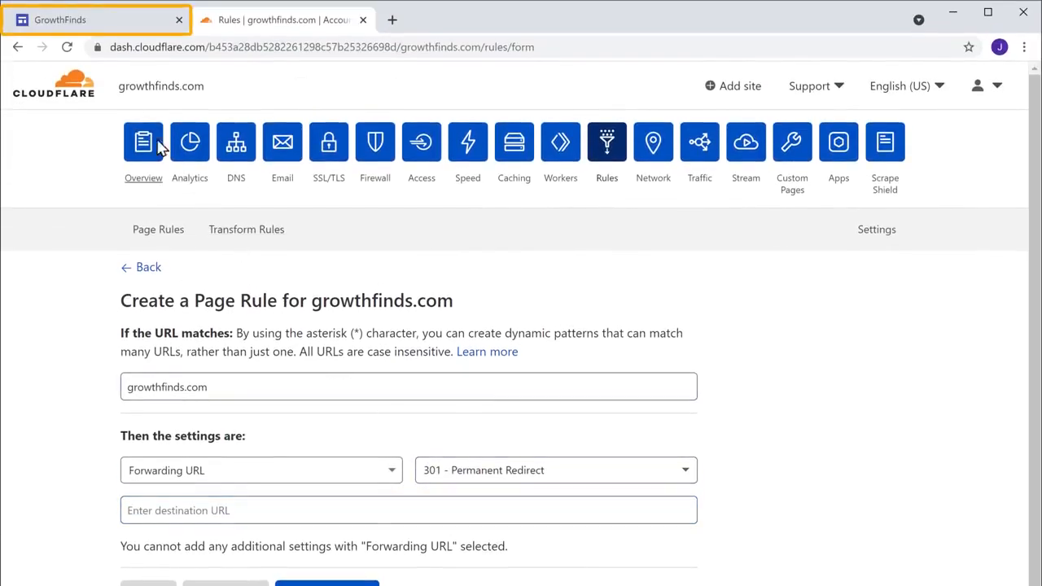
{"action": "left_click", "coordinate": [62, 25]}
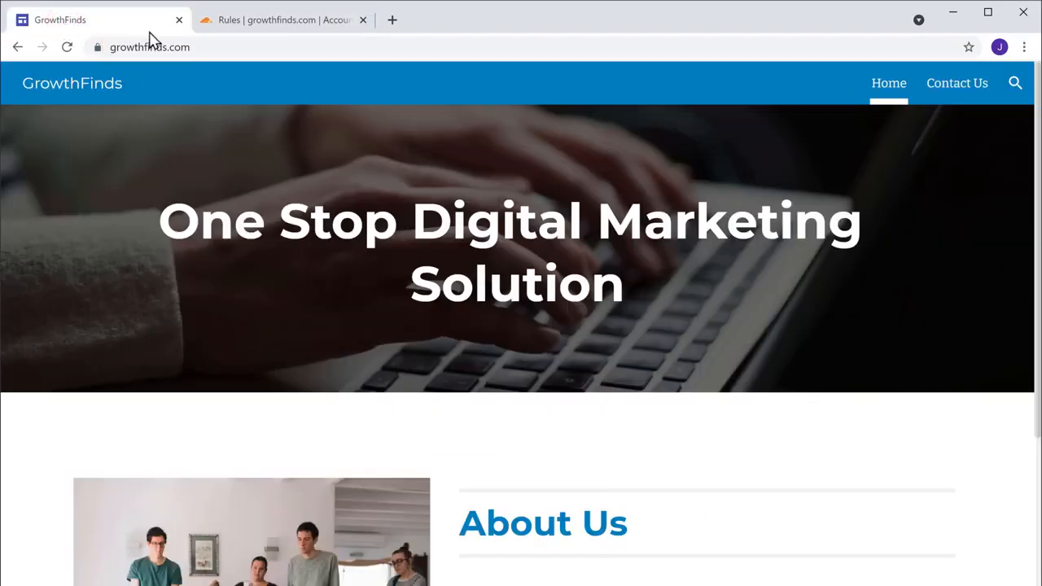
{"action": "right_click", "coordinate": [284, 47]}
{"action": "key", "text": "ctrl+c"}
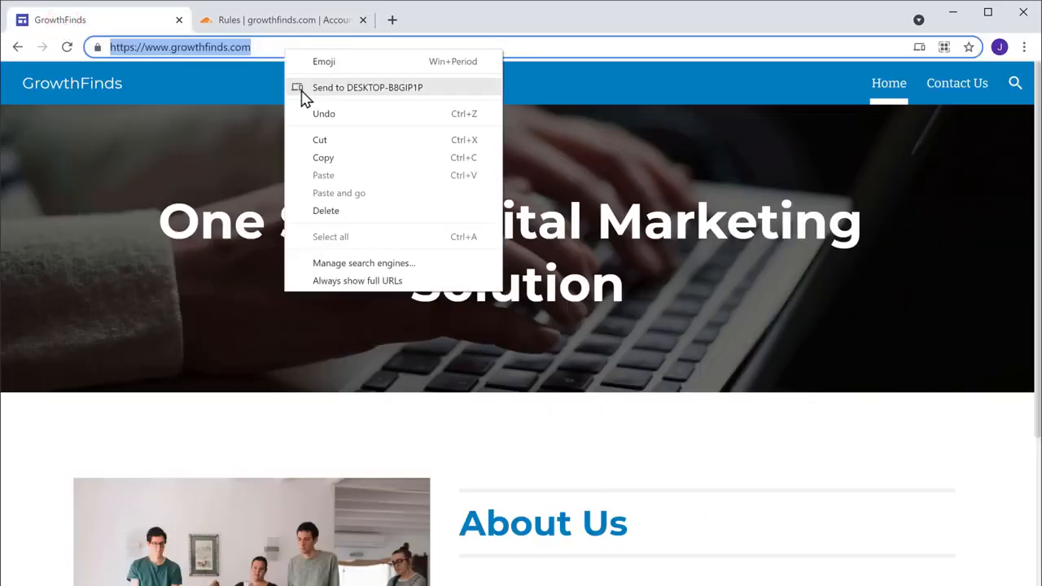
{"action": "left_click", "coordinate": [325, 159]}
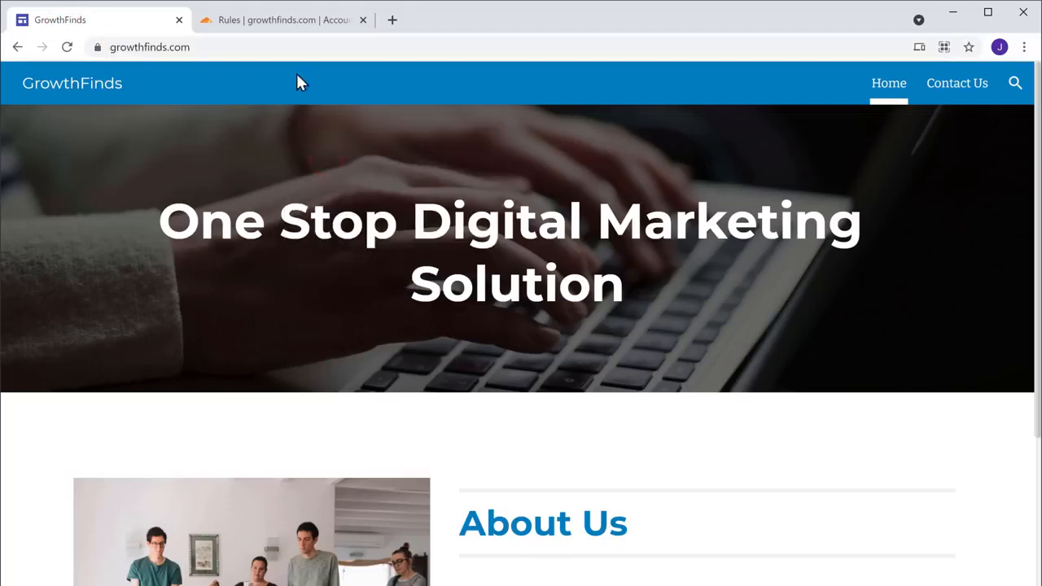
{"action": "left_click", "coordinate": [280, 24]}
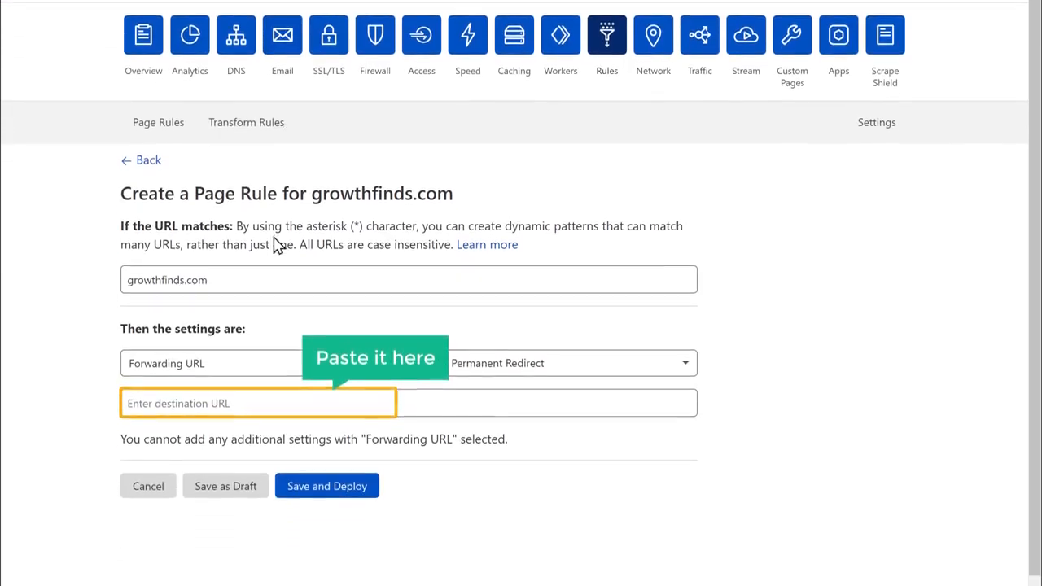
{"action": "right_click", "coordinate": [273, 461]}
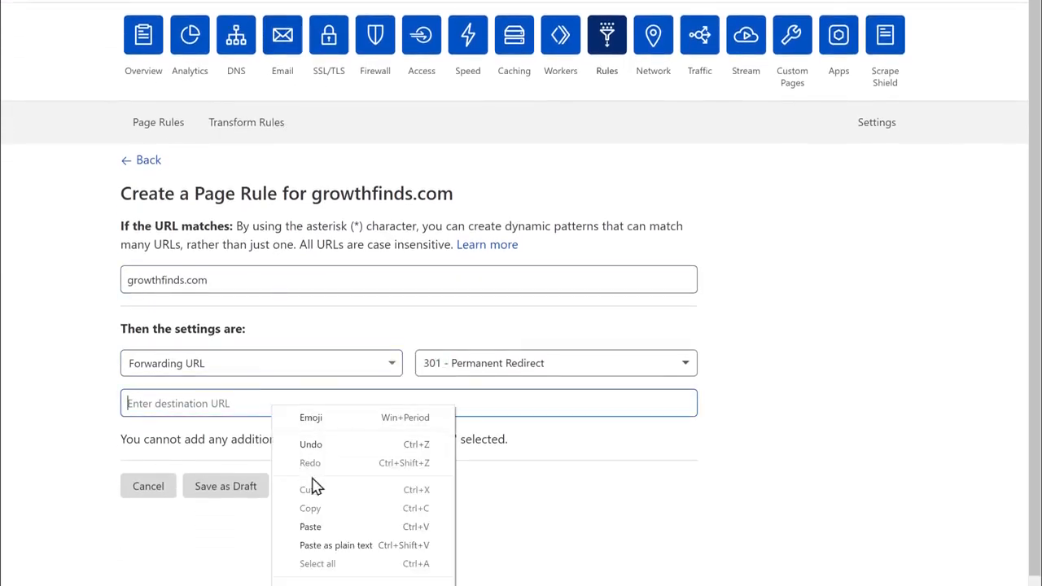
{"action": "left_click", "coordinate": [341, 529]}
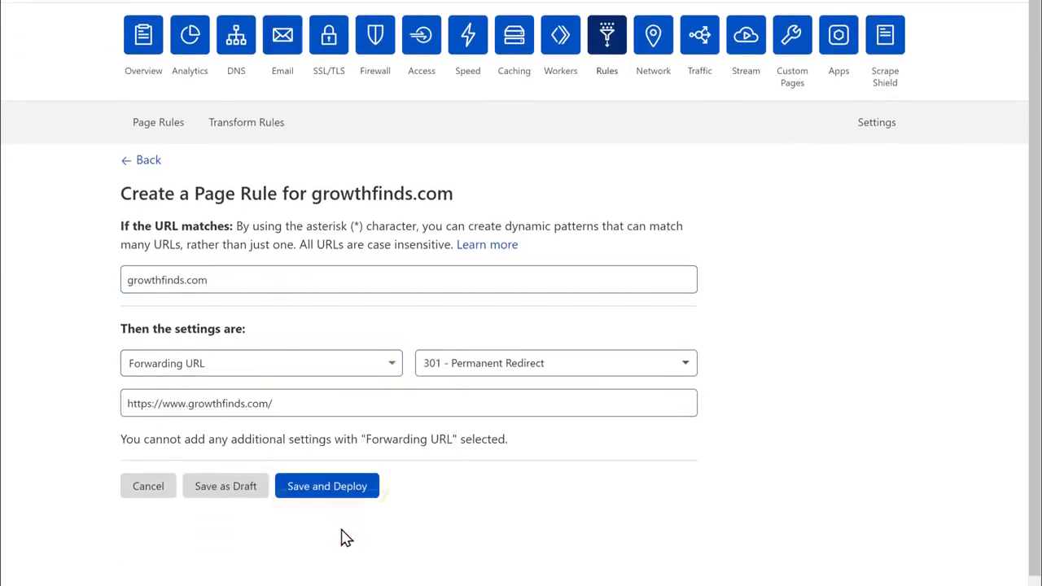
{"action": "left_click", "coordinate": [321, 489]}
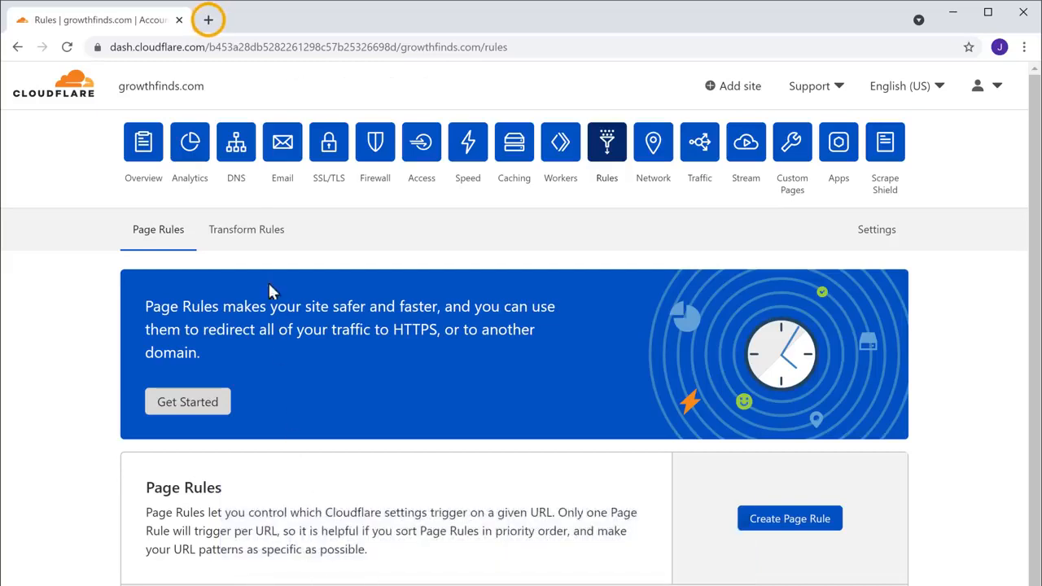
Step: Load growthfinds.com in a new browser tab to check the live home page
{"action": "left_click", "coordinate": [211, 29]}
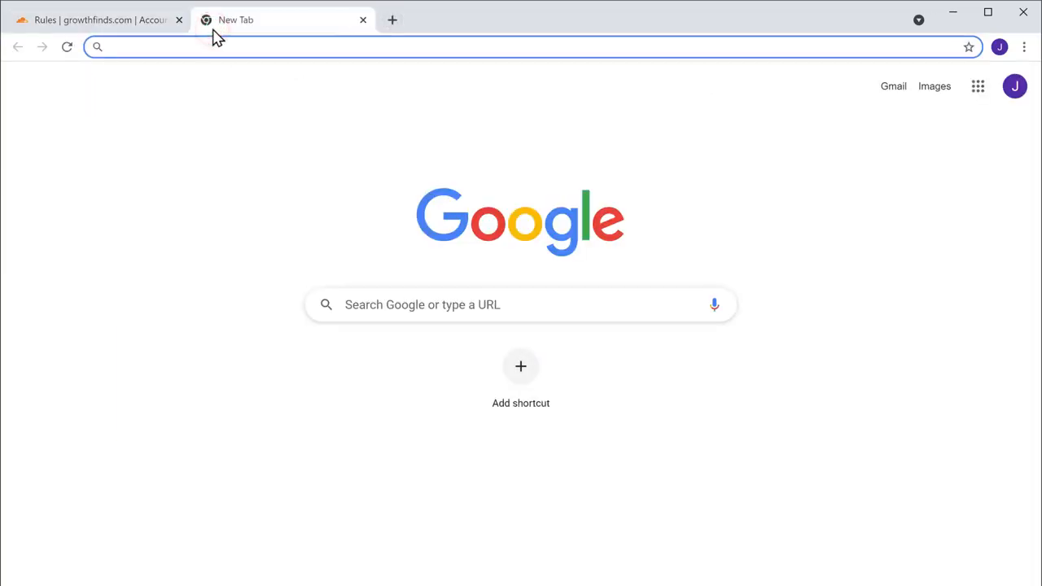
{"action": "type", "text": "growthfinds.com"}
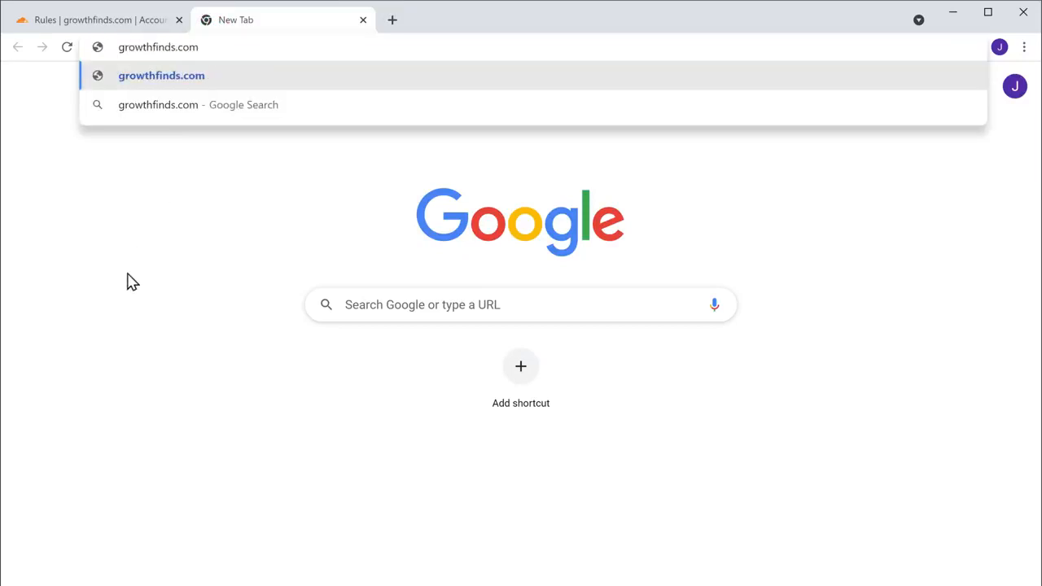
{"action": "key", "text": "Return"}
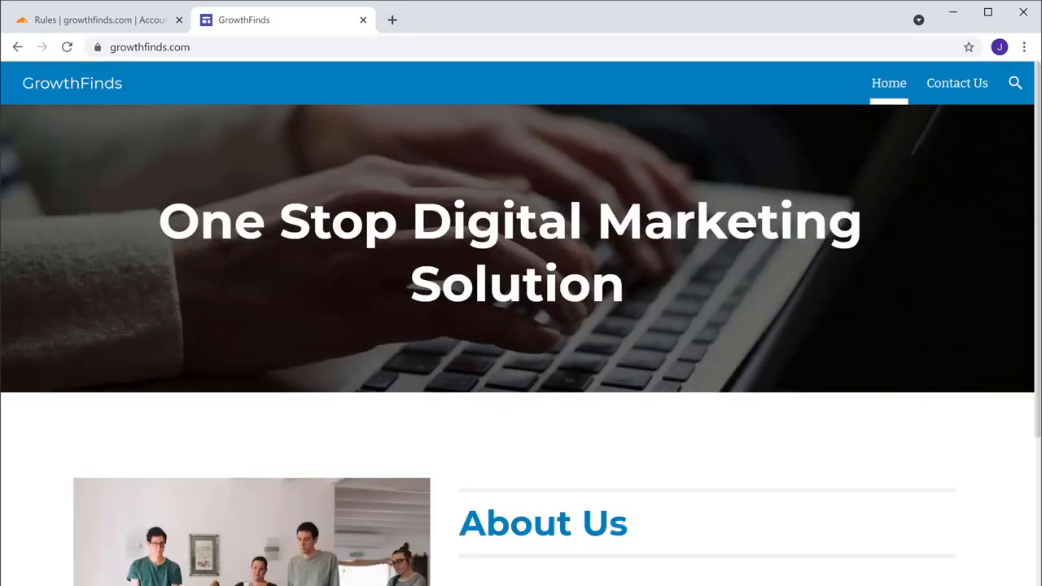